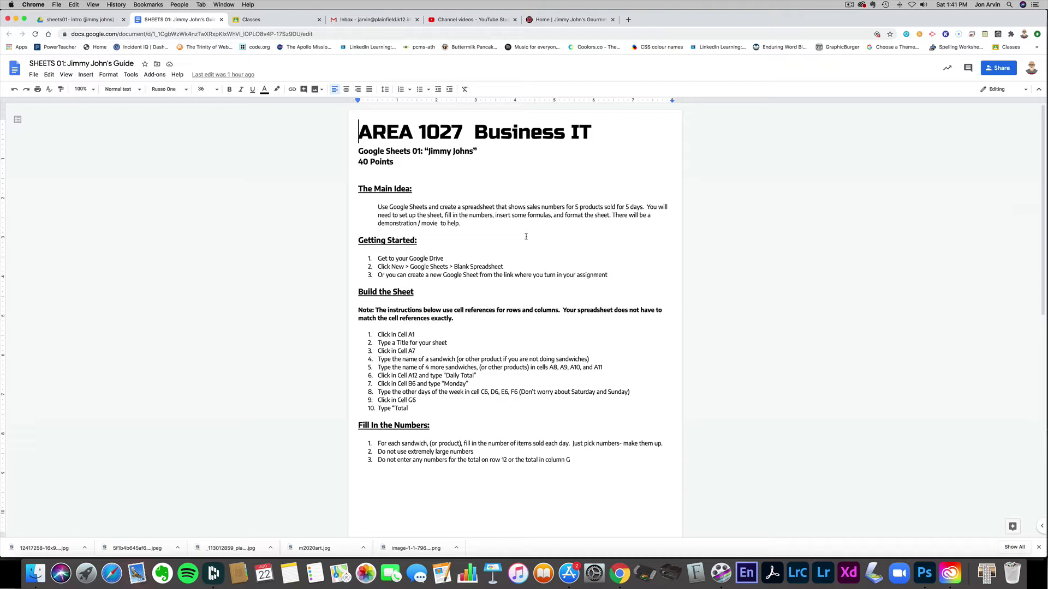
Read the assignment's Build the Sheet, Fill In the Numbers and Formatting sections.
scroll(526, 236, down, 2)
scroll(524, 237, up, 2)
scroll(492, 308, down, 2)
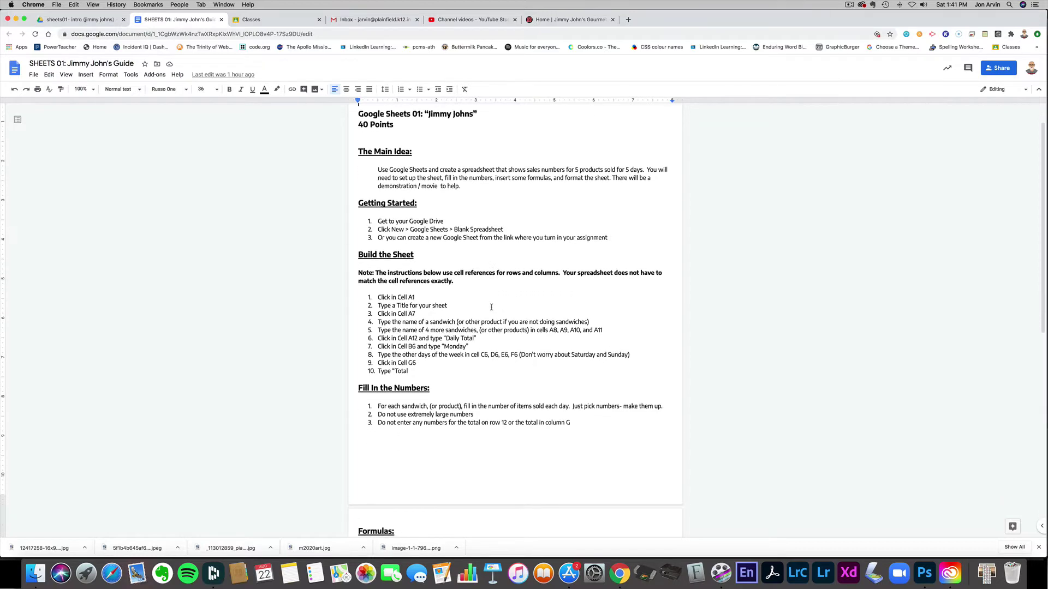
drag(358, 255, 414, 255)
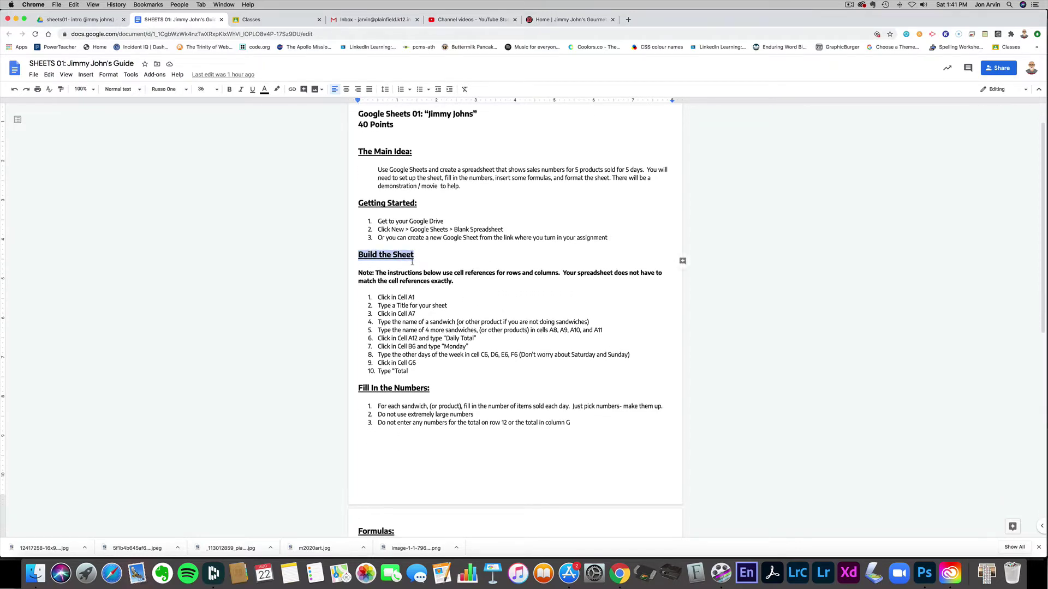
scroll(472, 297, down, 3)
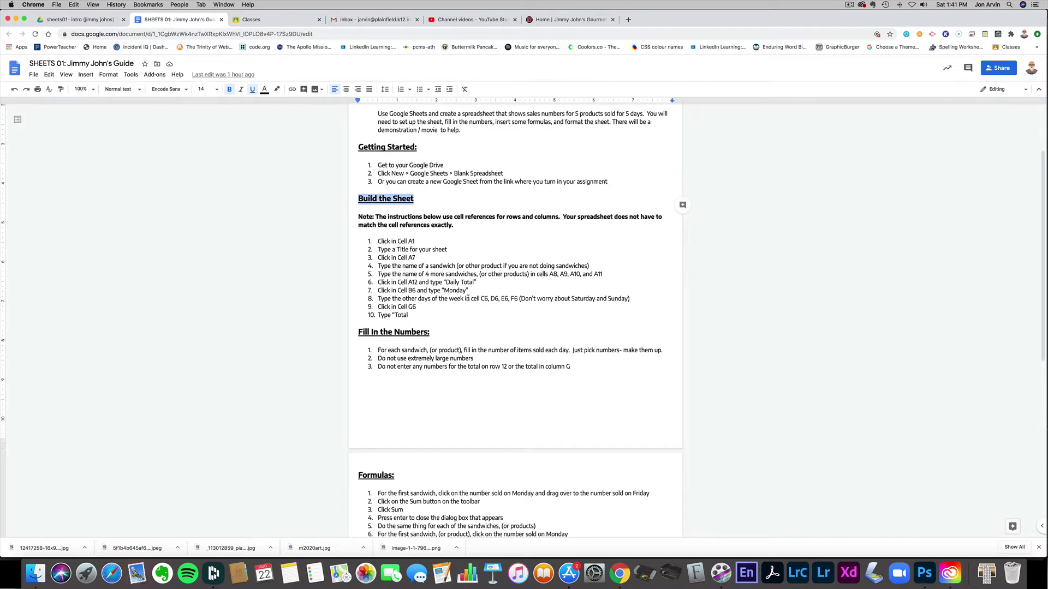
scroll(469, 296, down, 1)
drag(359, 312, 396, 303)
scroll(452, 312, down, 8)
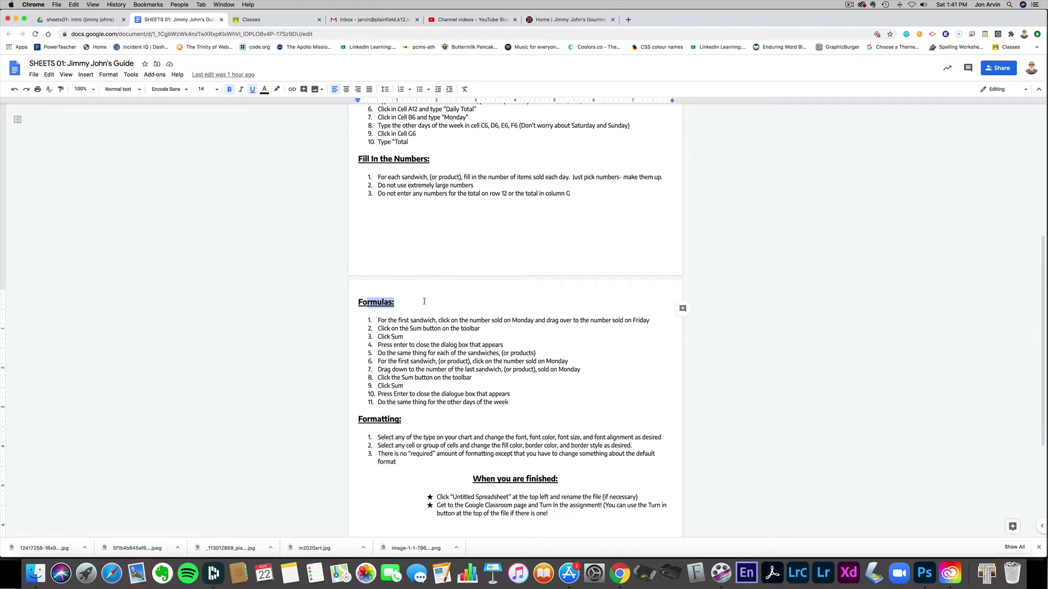
drag(363, 420, 396, 420)
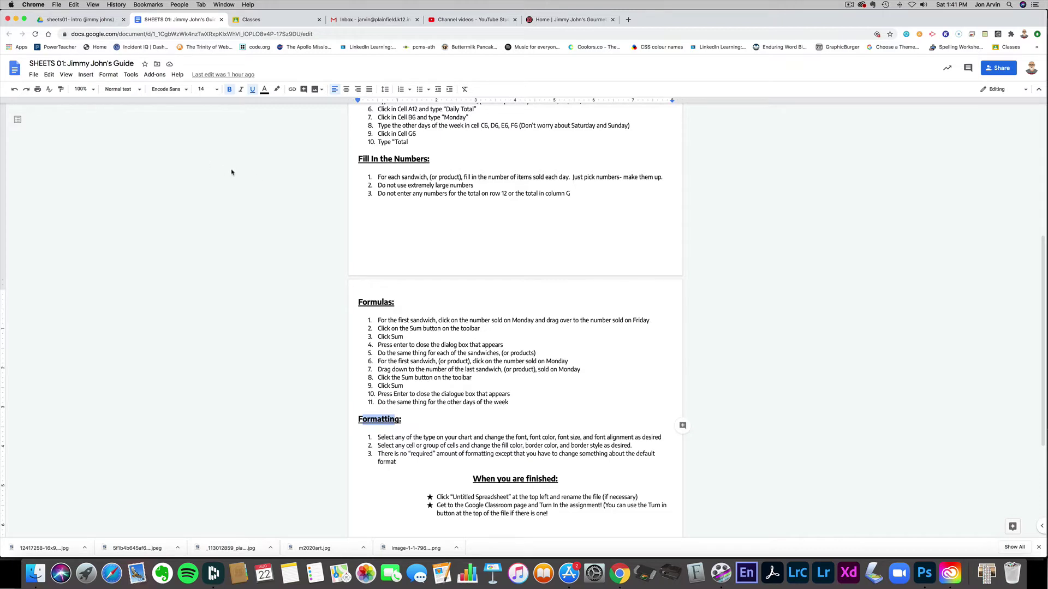
scroll(231, 172, up, 10)
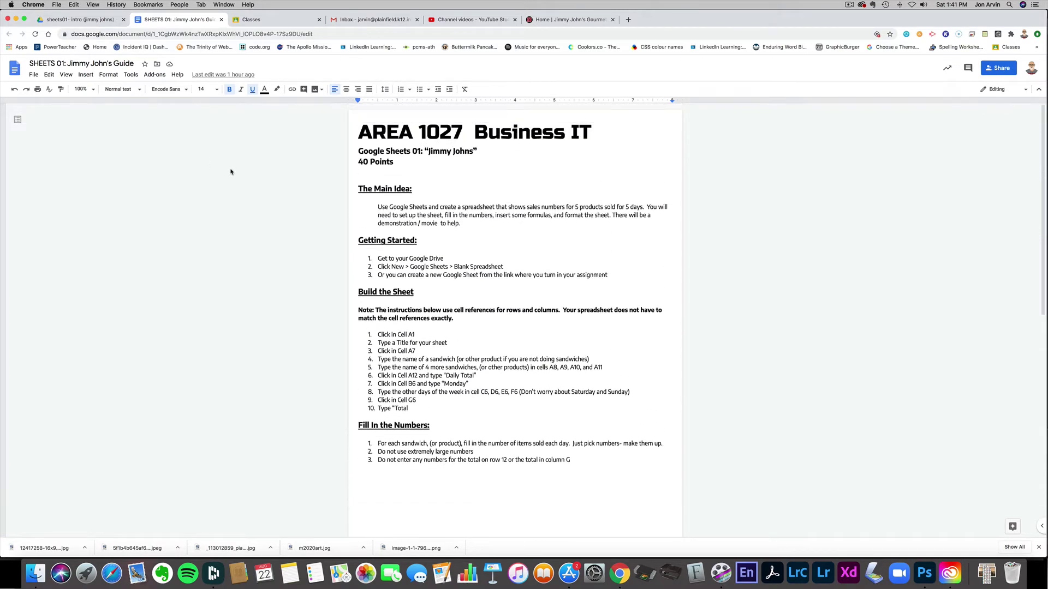
scroll(231, 172, down, 1)
scroll(231, 173, up, 1)
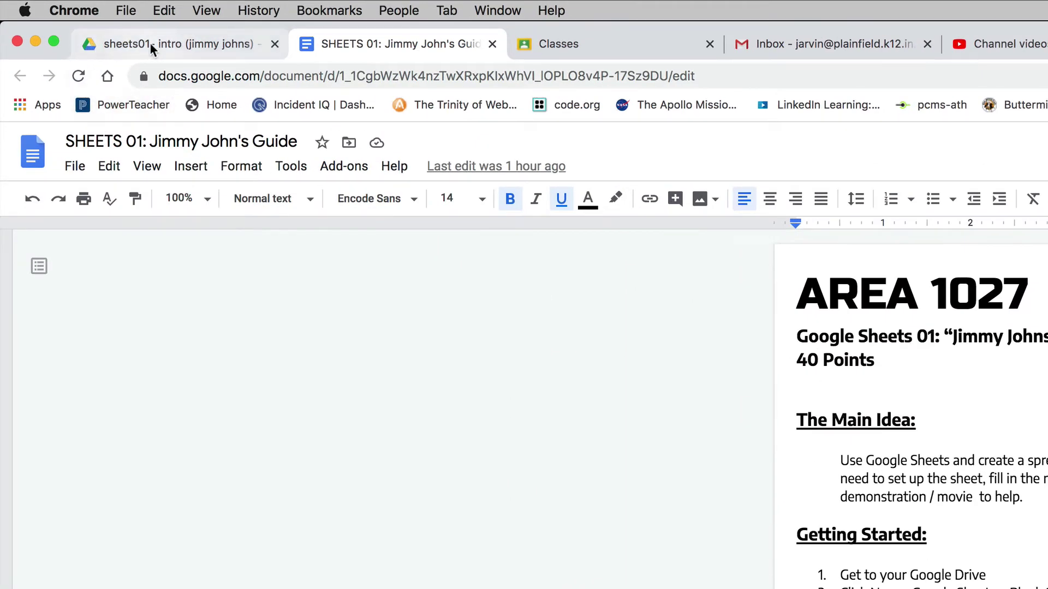
Create a blank Google Sheets spreadsheet in the assignment's Drive folder.
click(150, 45)
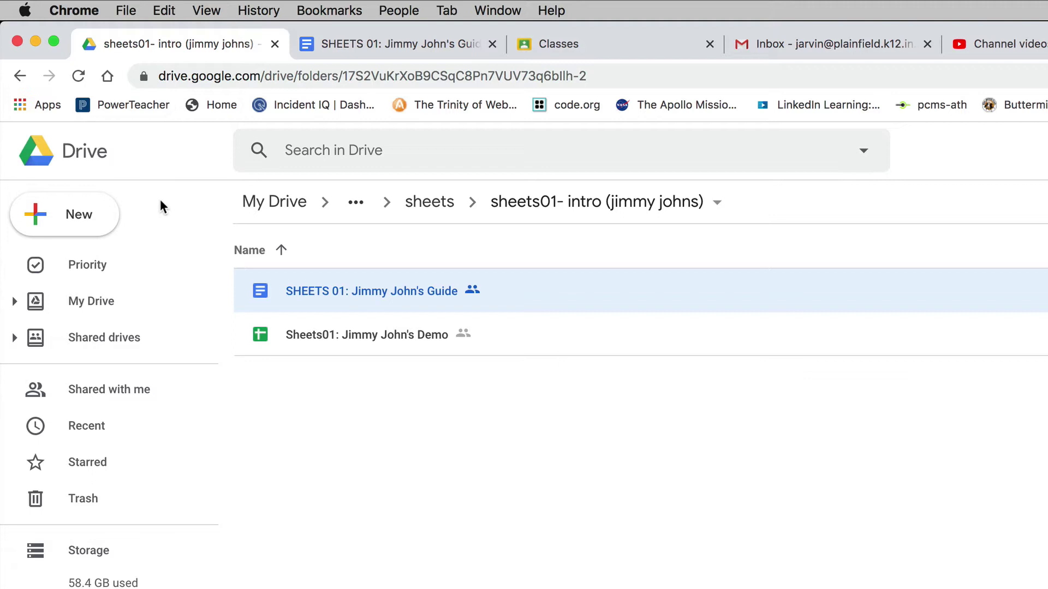
click(114, 208)
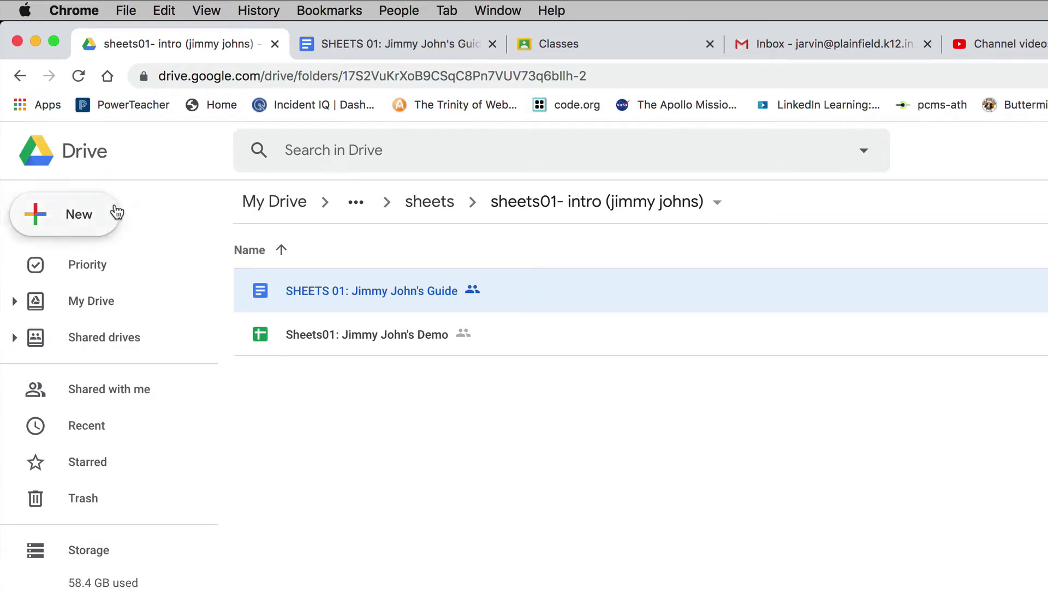
mouse_move(262, 368)
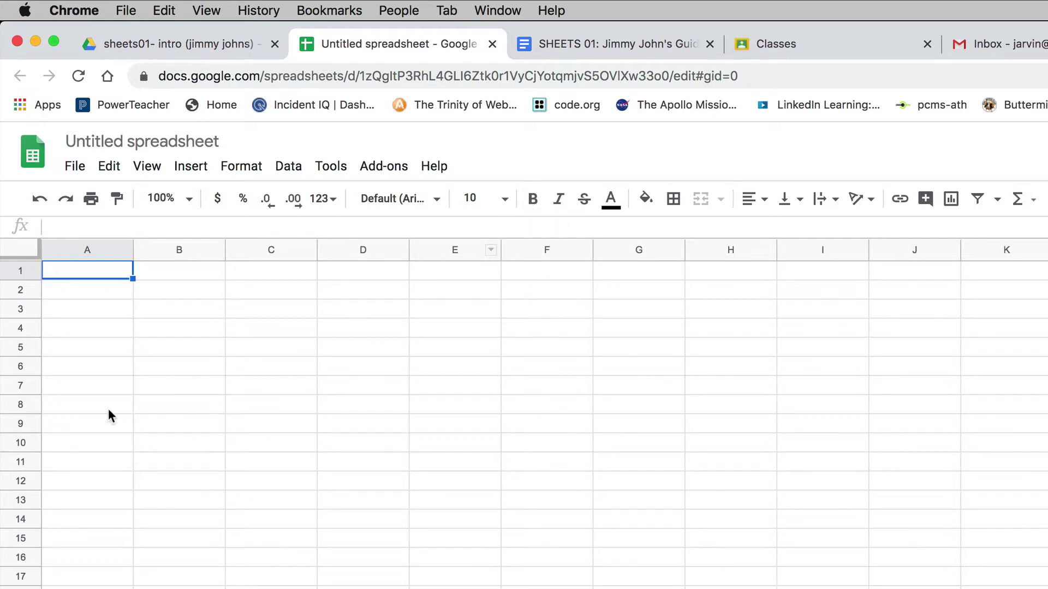
key(Down)
key(Down)
key(Down)
key(Down)
key(Down)
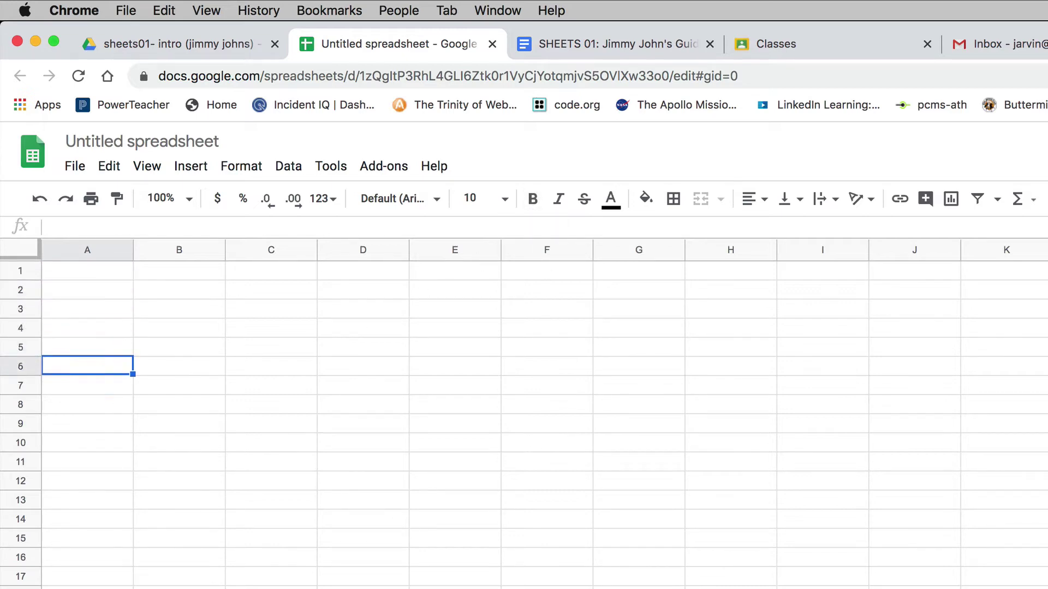
key(Down)
key(Down)
key(Down)
key(Down)
key(Down)
key(Down)
key(Down)
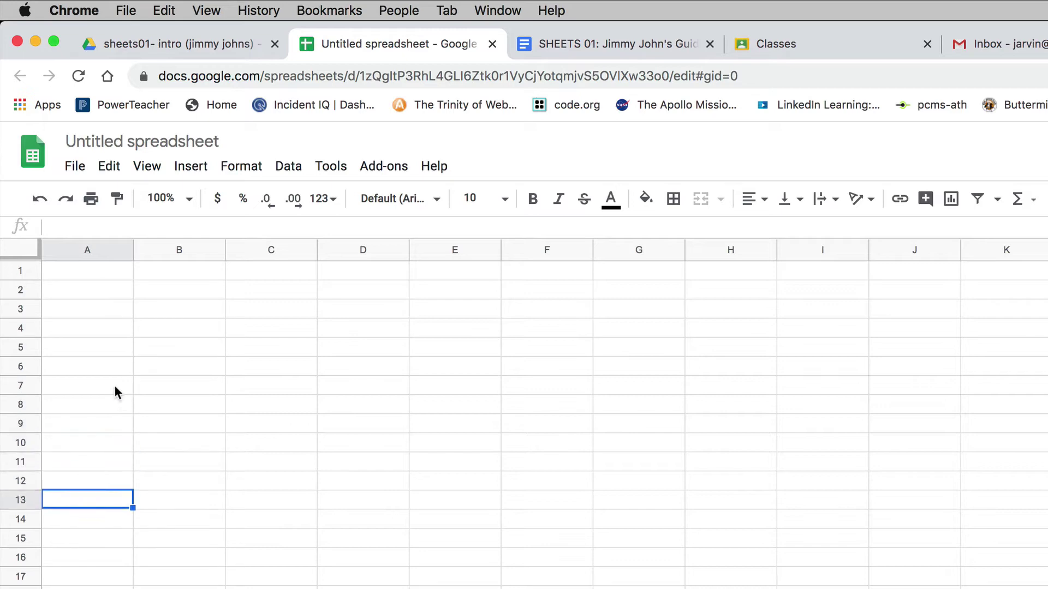
key(Up)
key(Up)
key(Up)
key(Up)
key(Up)
key(Up)
key(Up)
key(Up)
key(Up)
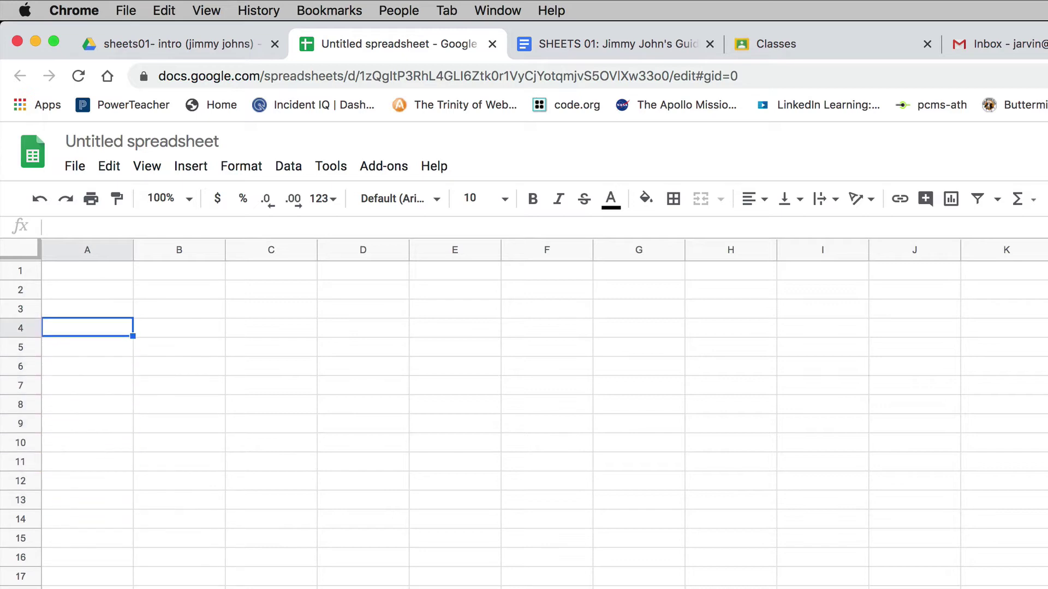
key(Up)
key(Right)
key(Right)
key(Right)
key(Right)
key(Right)
key(Right)
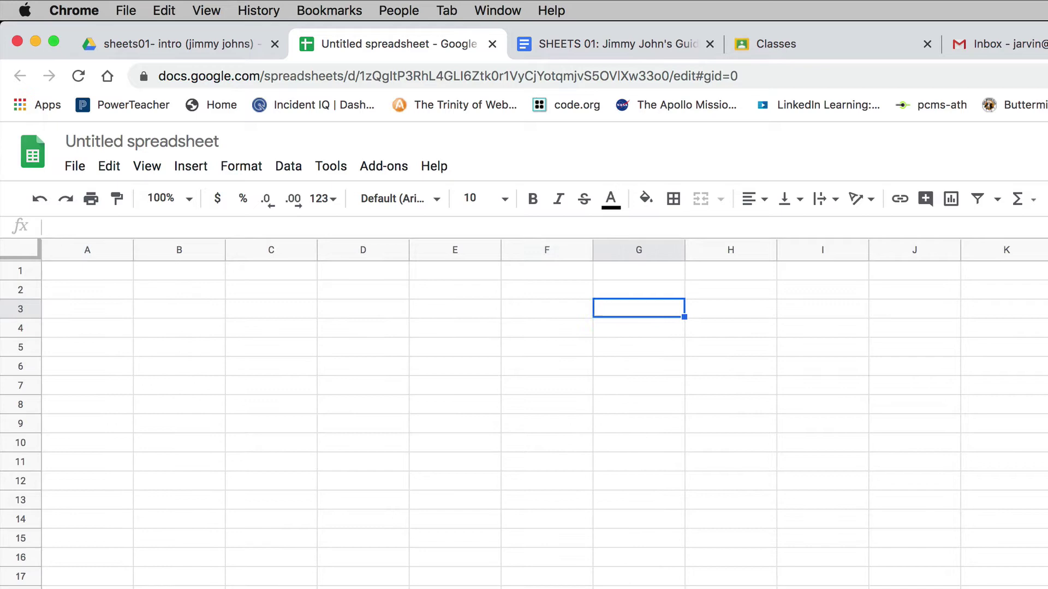
key(Left)
key(Left)
key(Left)
key(Left)
key(Left)
key(Left)
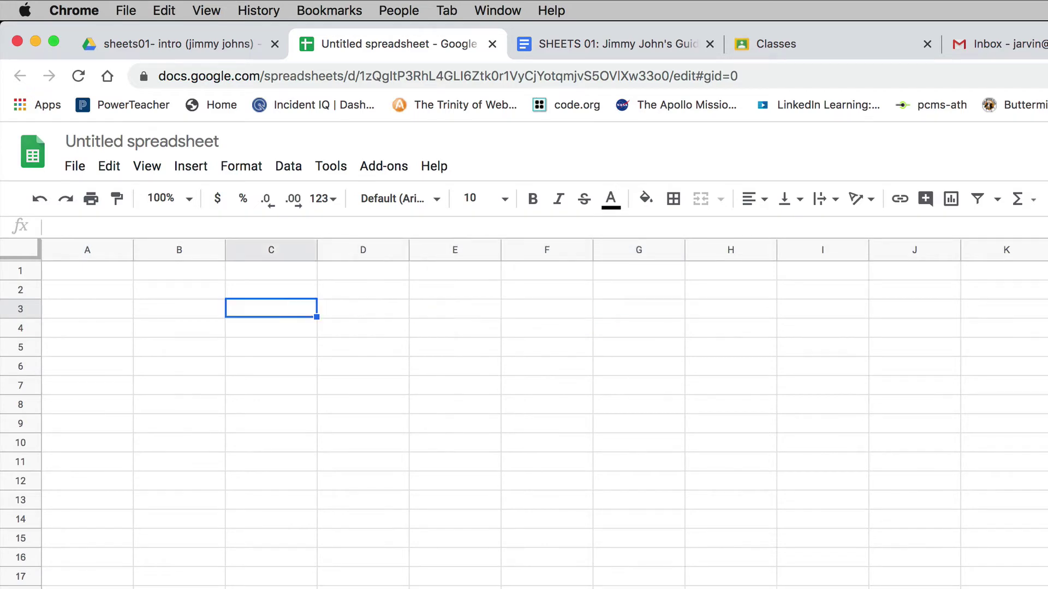
key(Down)
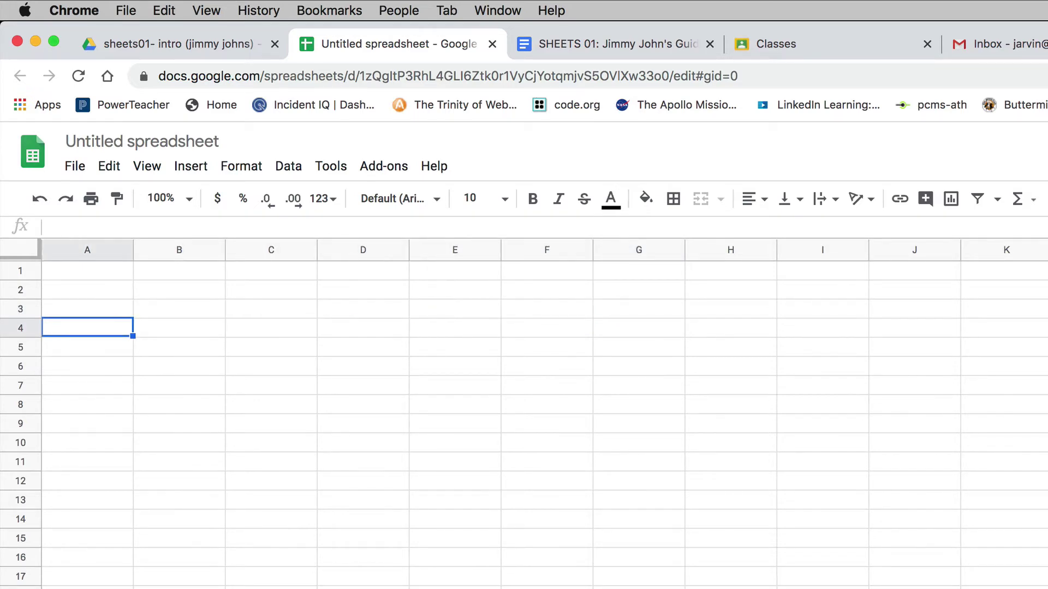
key(Right)
key(Right)
key(Right)
key(Up)
key(Down)
key(Down)
key(Down)
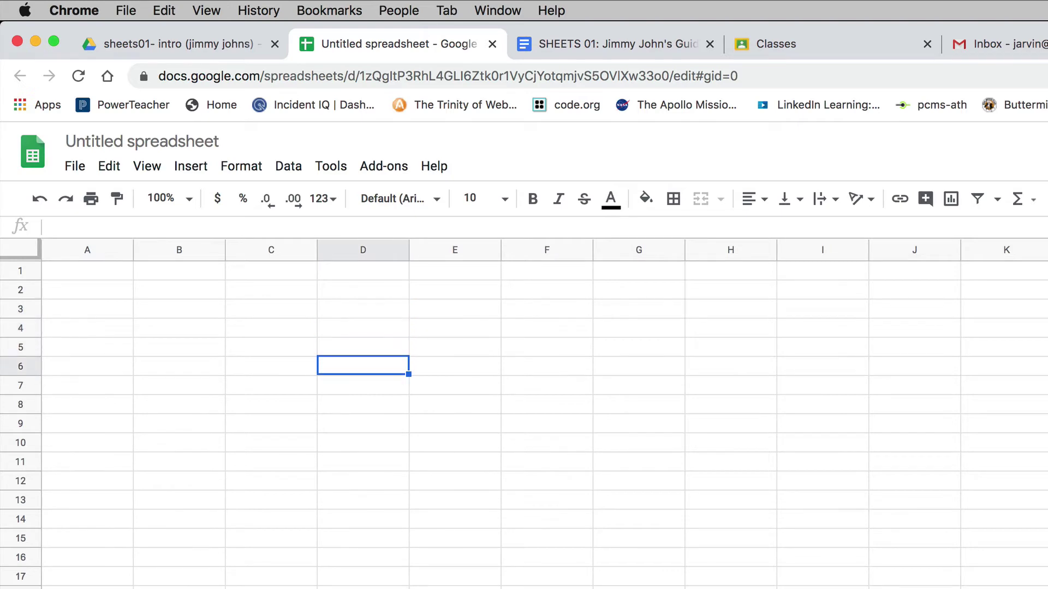
key(Left)
key(Left)
key(Left)
key(Up)
key(Up)
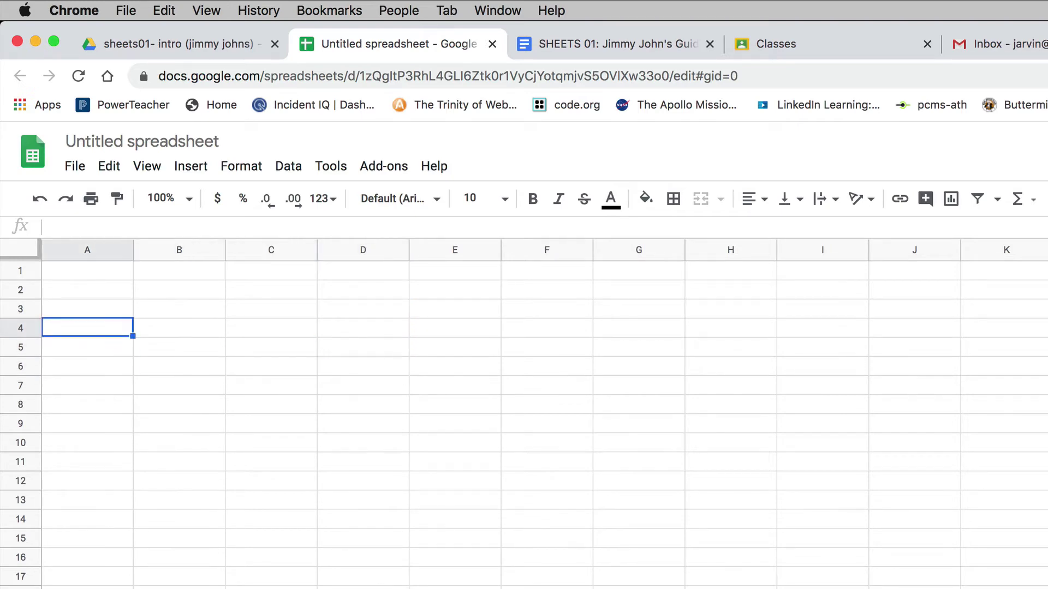
key(Right)
key(Right)
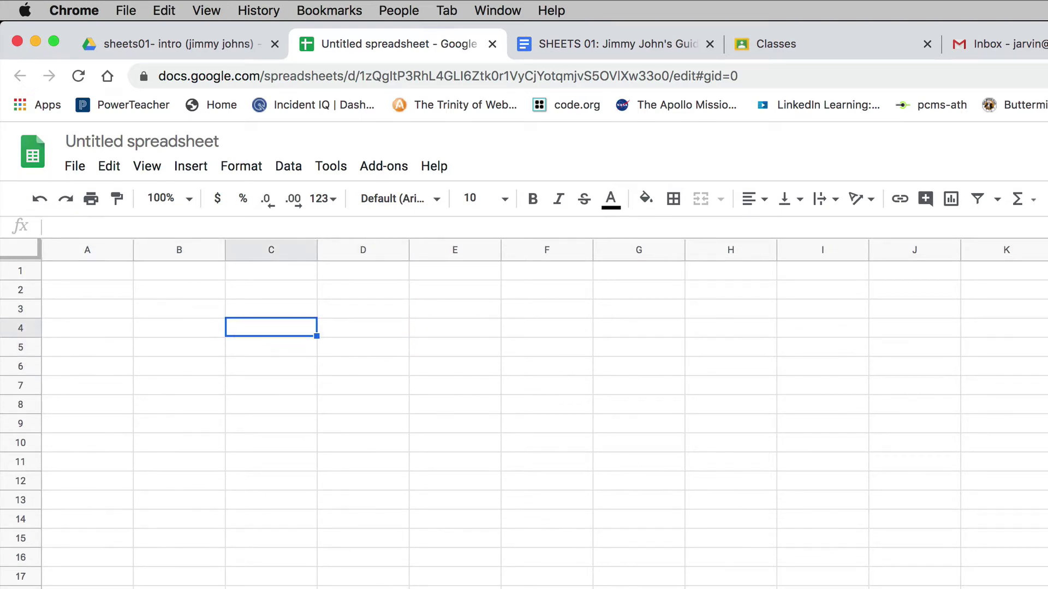
key(Left)
key(Up)
key(Down)
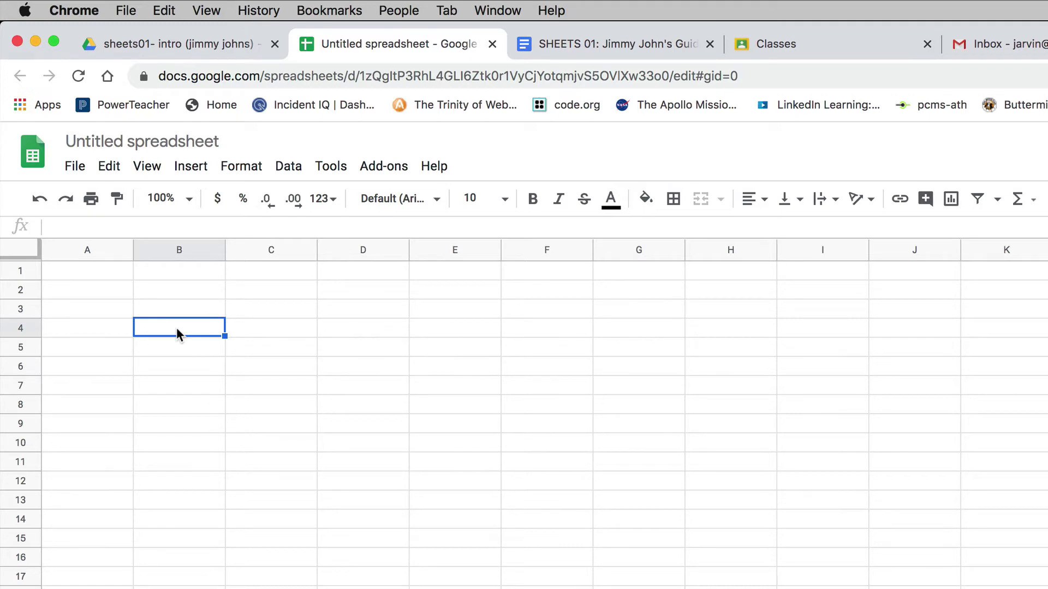
key(Tab)
key(Tab)
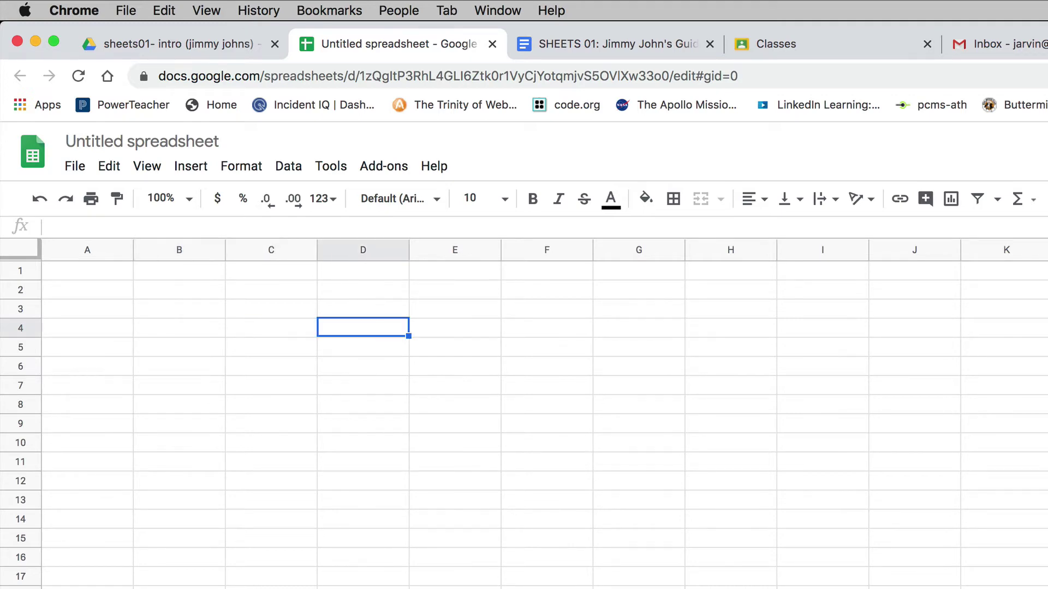
key(Down)
key(Down)
key(Down)
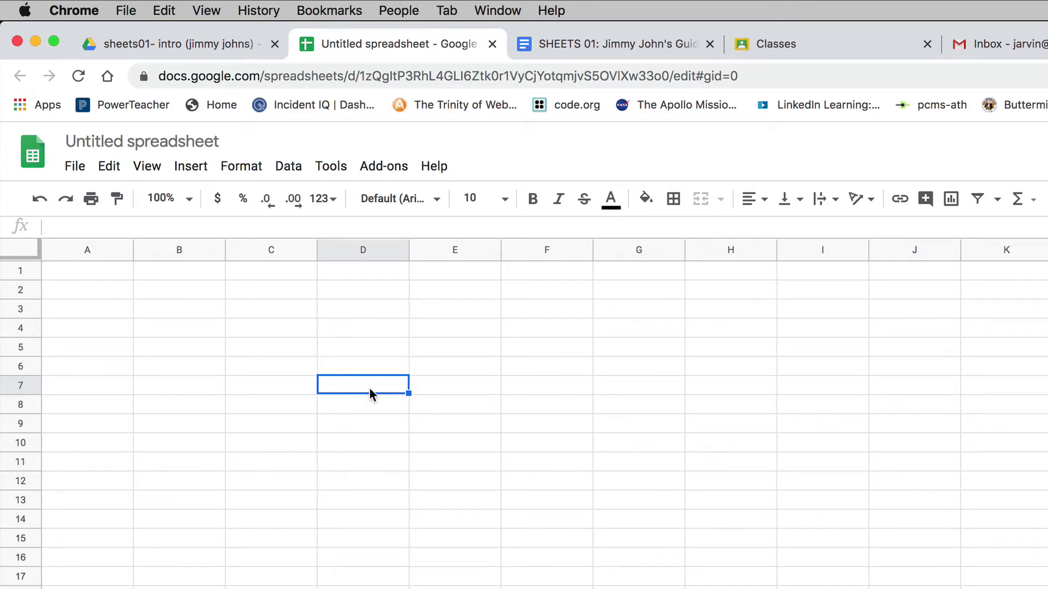
key(Left)
key(Left)
key(Left)
key(Up)
key(Up)
key(Up)
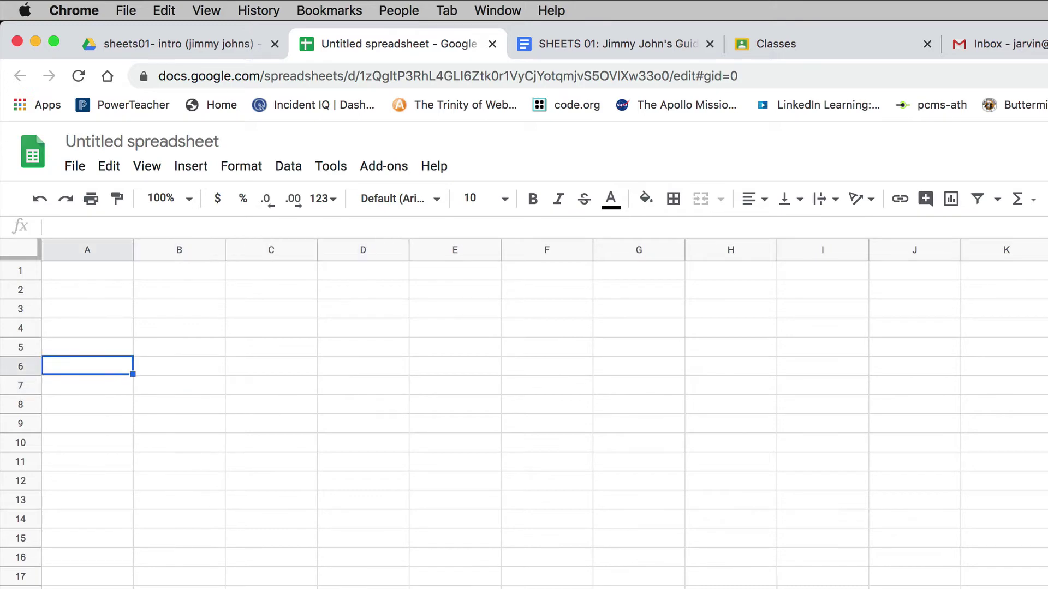
key(Right)
key(Right)
key(Down)
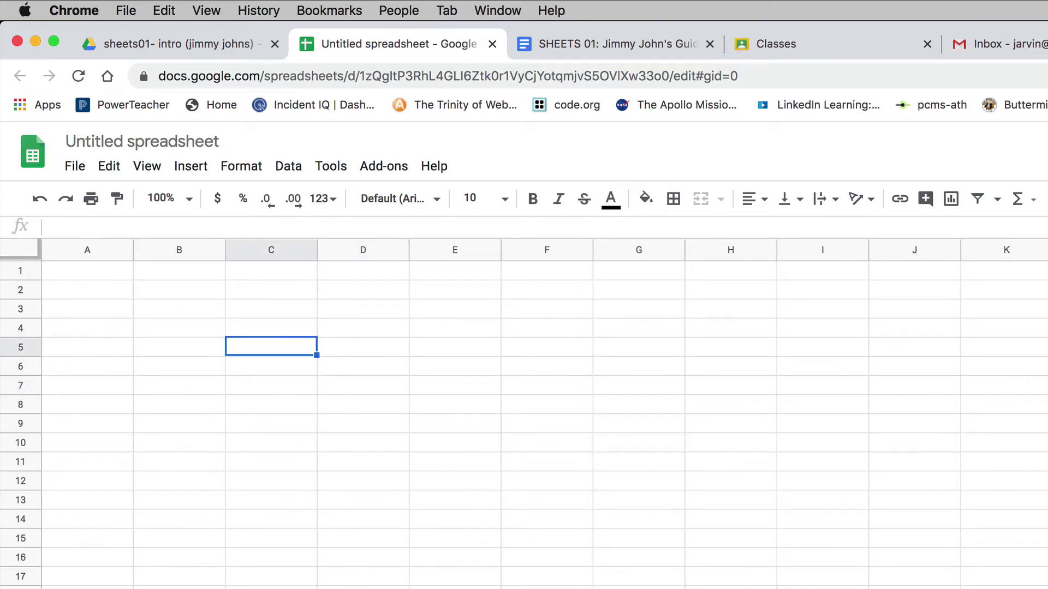
key(Up)
click(302, 384)
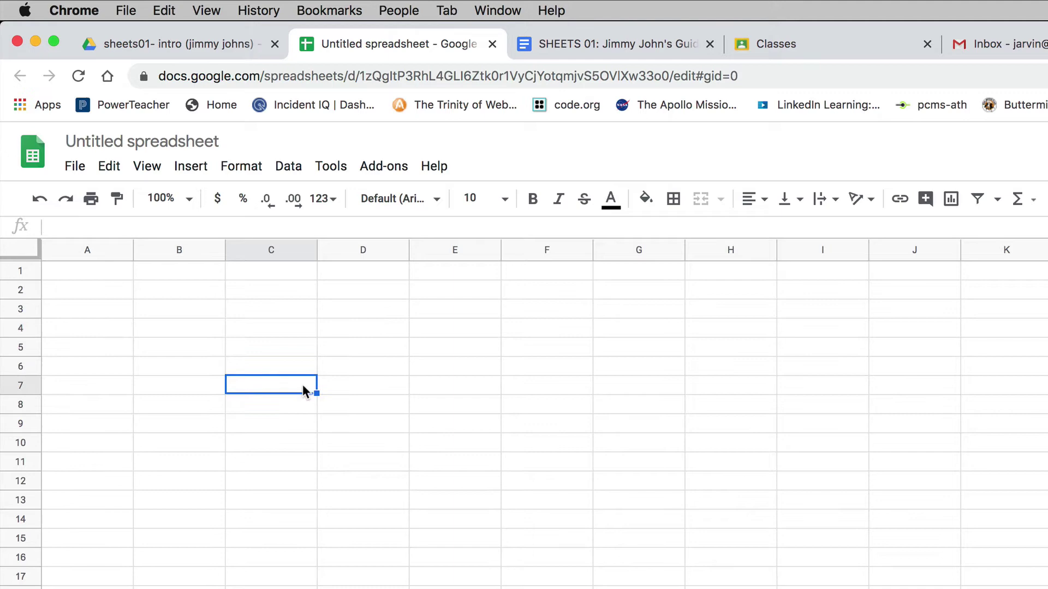
click(280, 359)
click(276, 347)
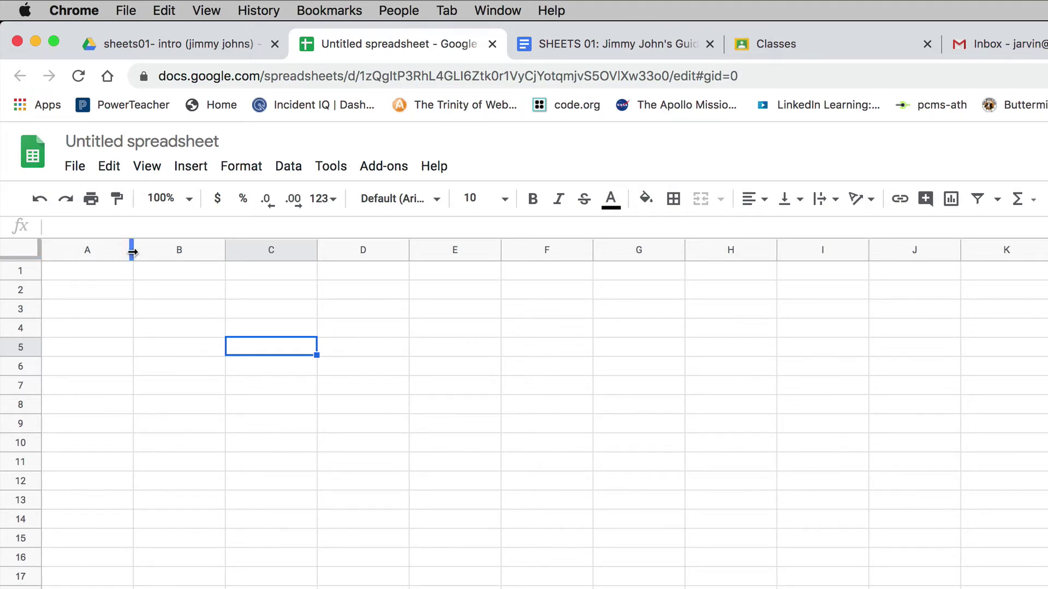
Widen columns A, B and C, and make rows 1 and 2 taller.
drag(132, 251, 190, 253)
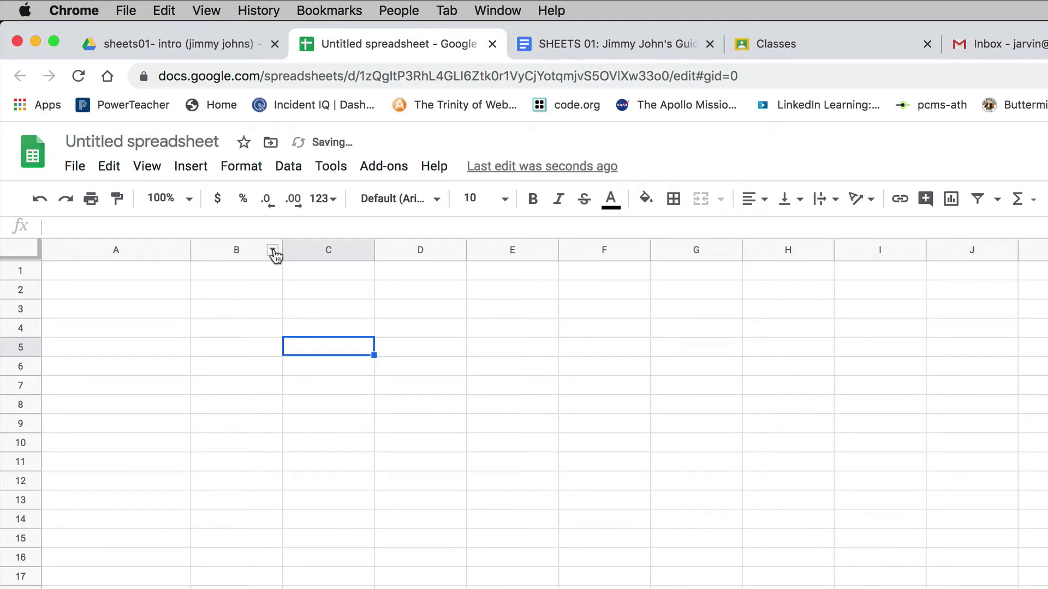
drag(282, 252, 316, 253)
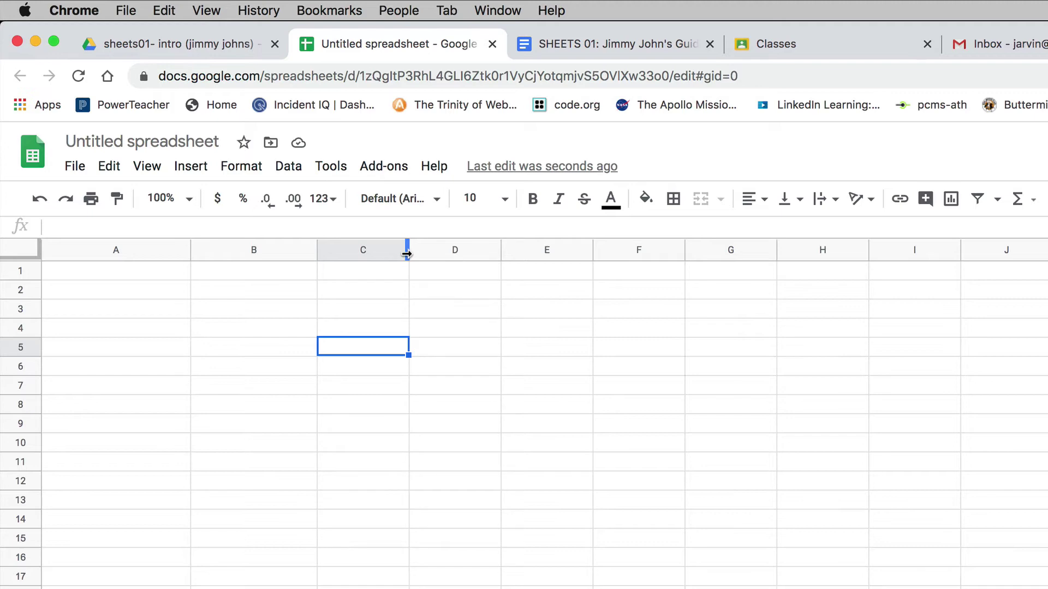
drag(407, 252, 428, 253)
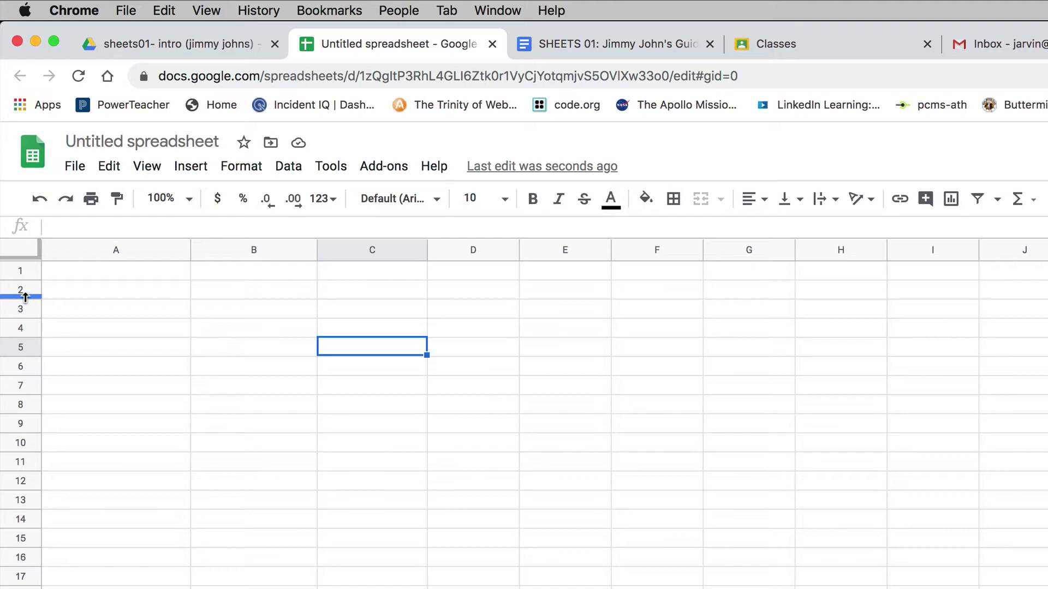
drag(25, 297, 26, 307)
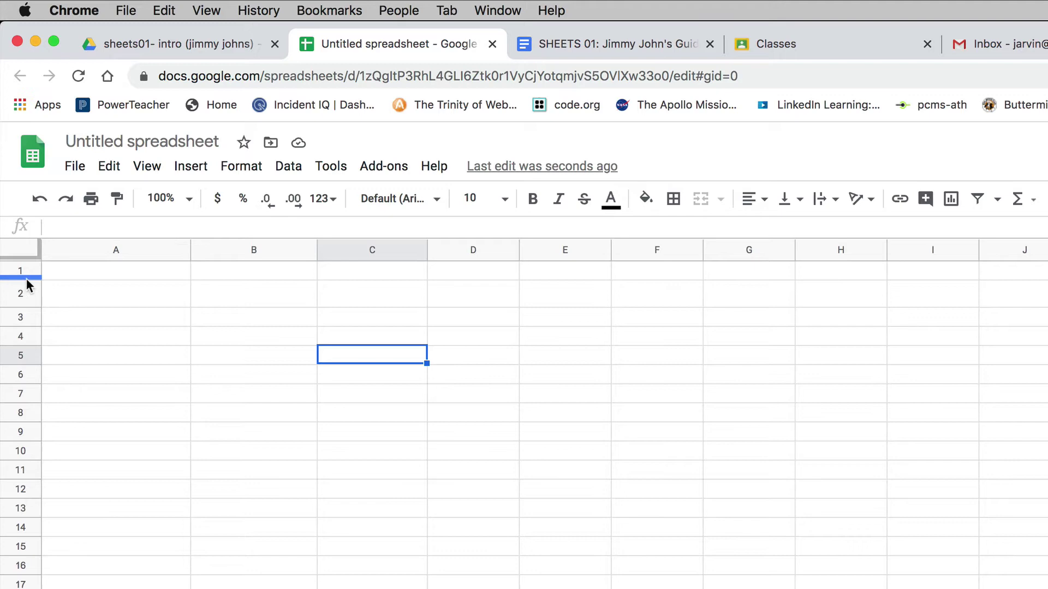
drag(29, 278, 32, 289)
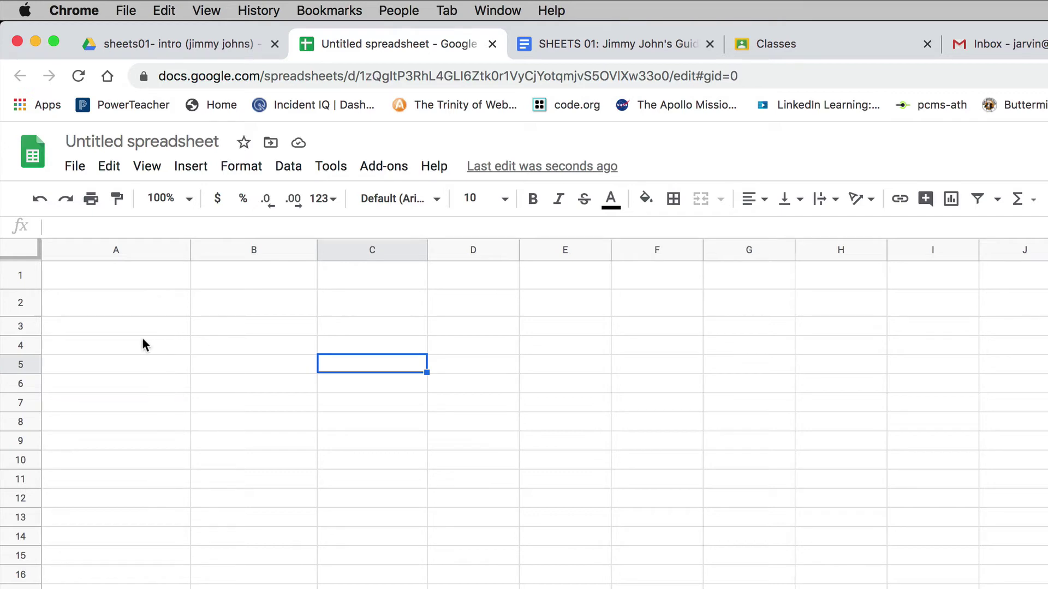
Enter 'Jimmy John's' in A1 and 'Freaky Fast!!' in A2, then move down to A7.
click(120, 285)
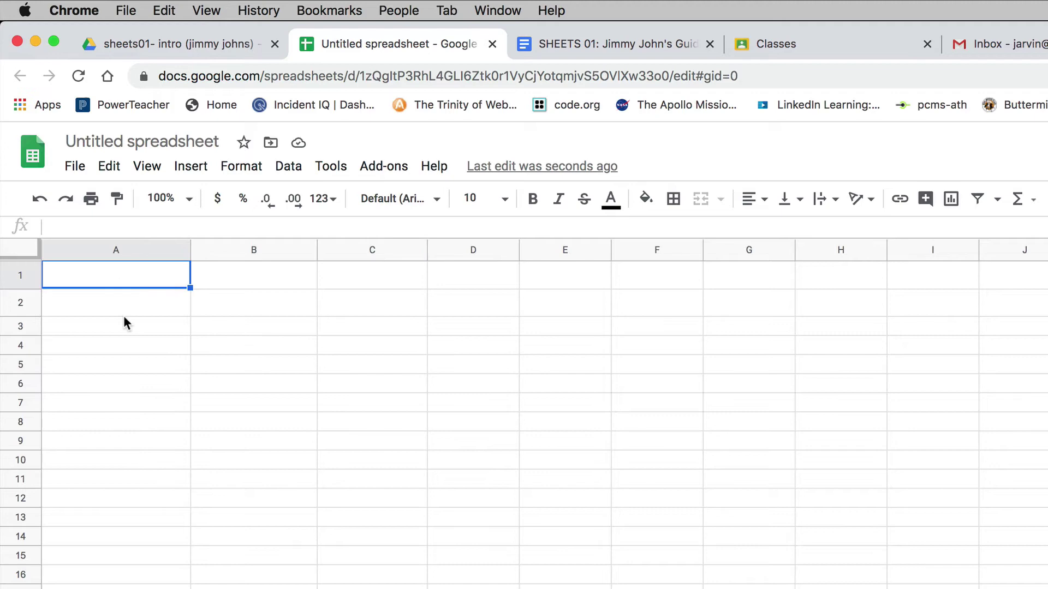
text(Ji)
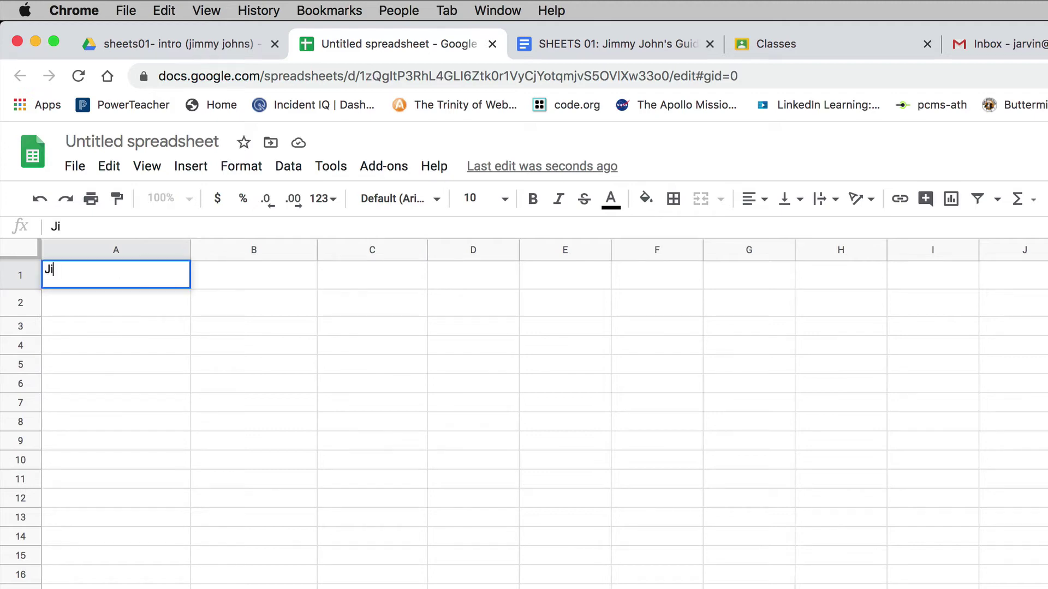
text(mmy John's)
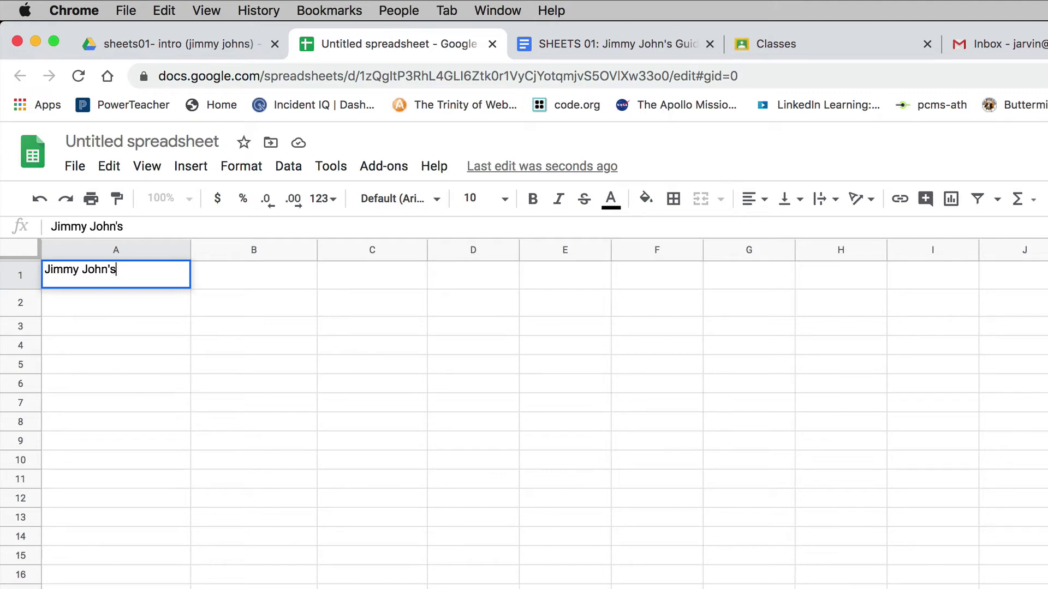
key(Return)
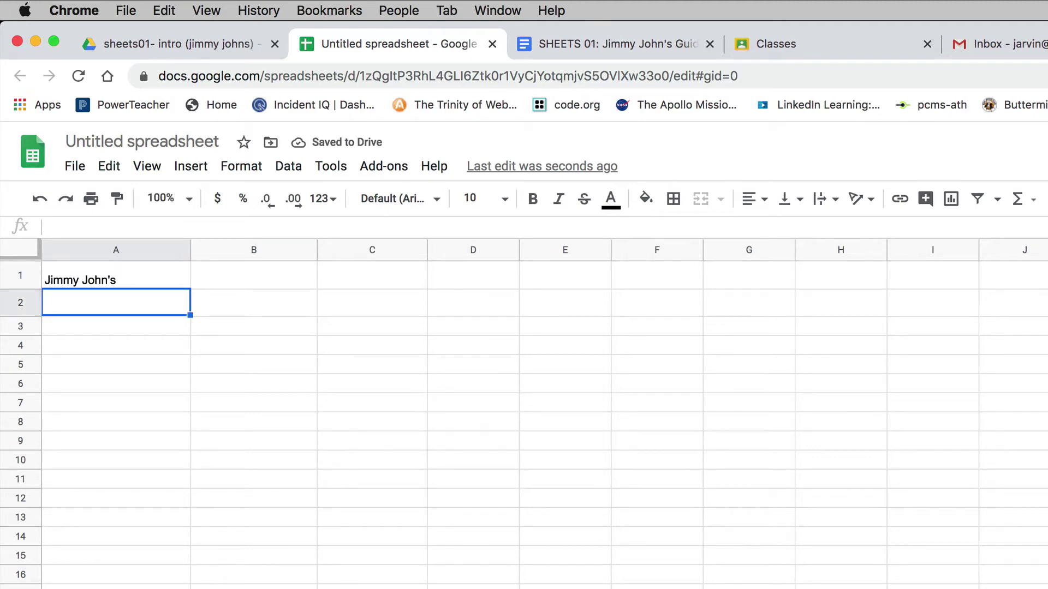
text(Freaky F)
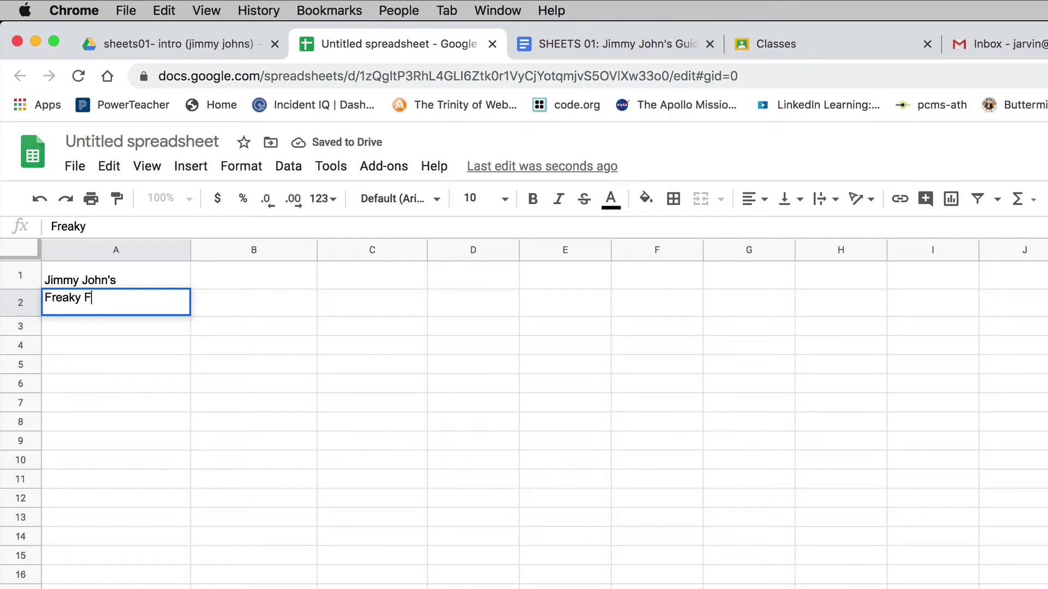
text(ast!!)
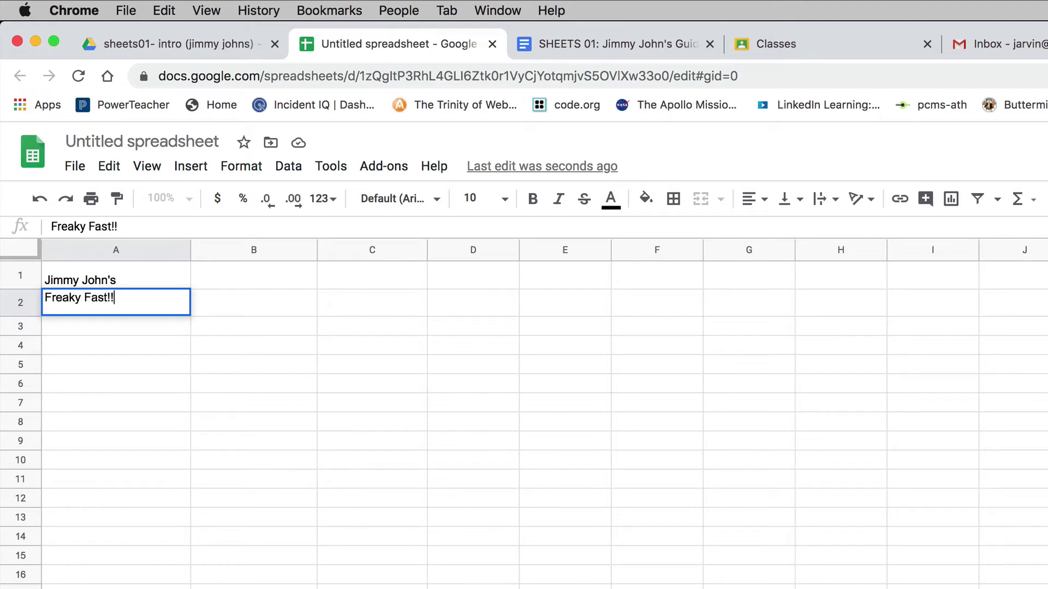
key(Return)
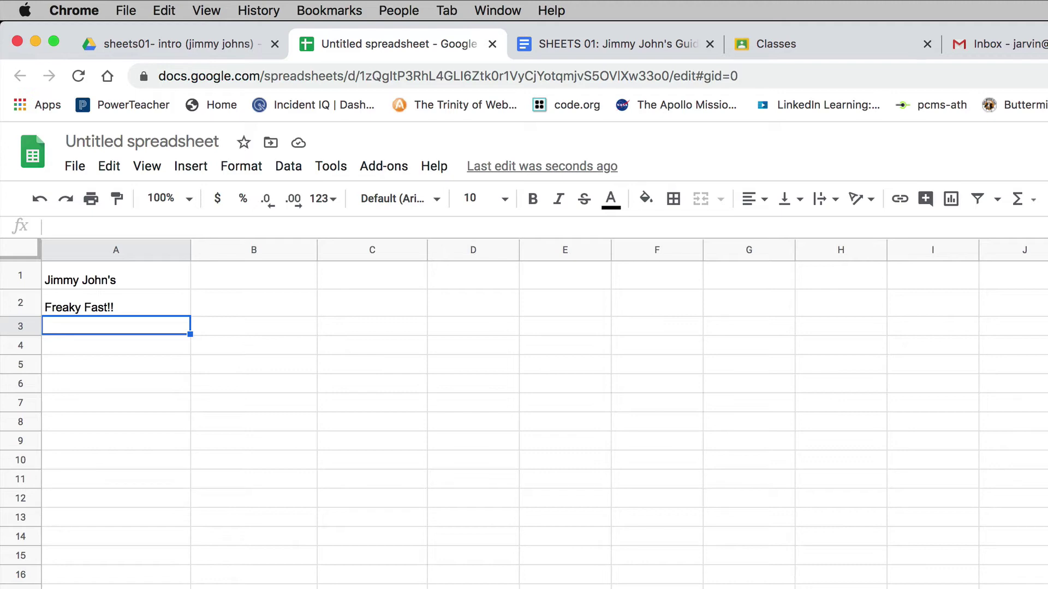
key(Down)
key(Down)
key(Down)
key(Down)
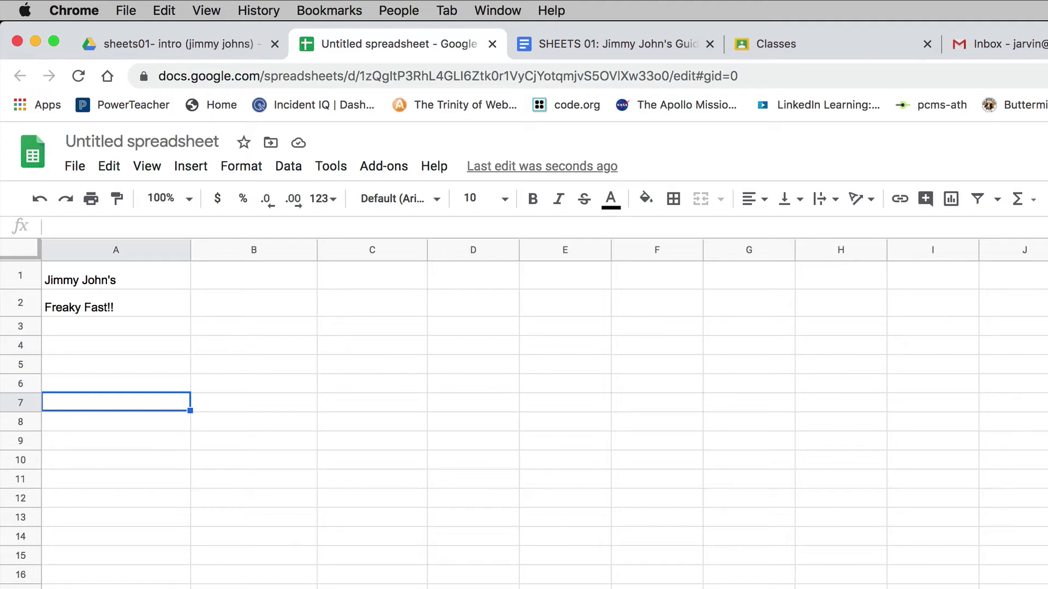
List Ham, Turkey, Italian, Cuban and Club in A7:A11, and type Daily Total in A12.
text(Ham)
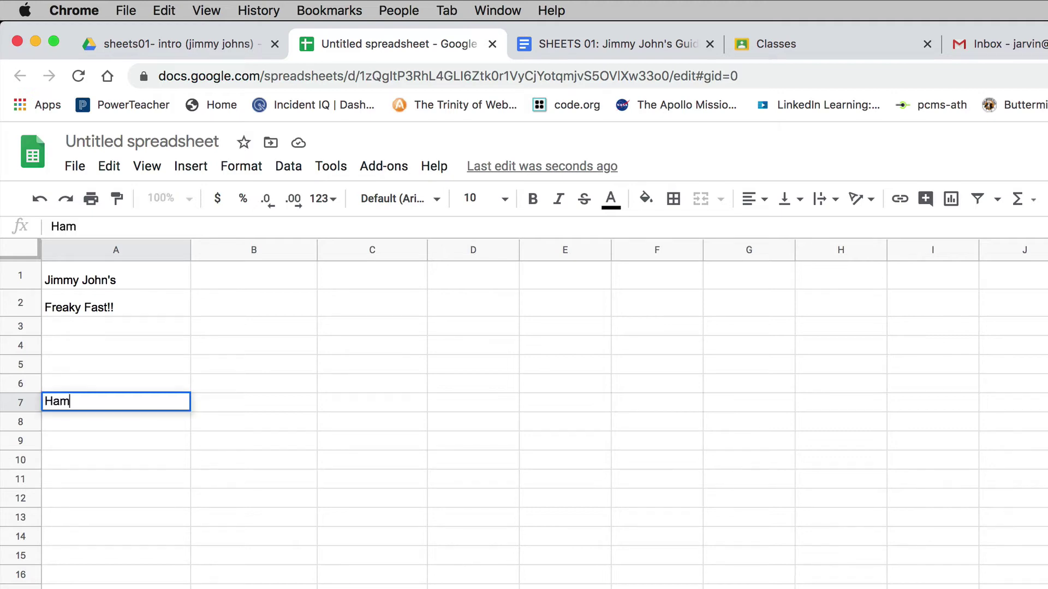
key(Return)
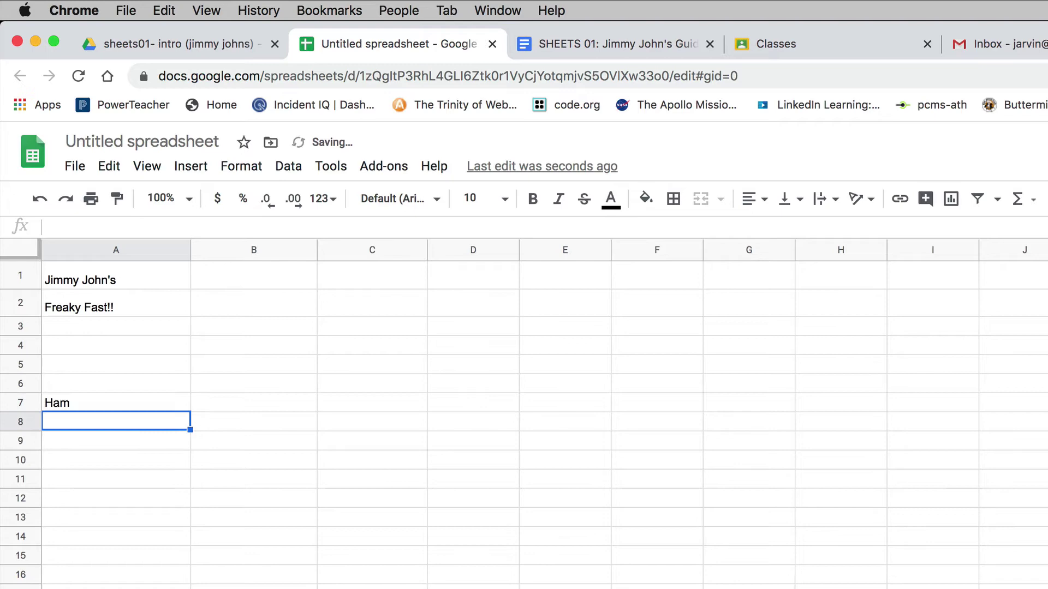
text(Turkey)
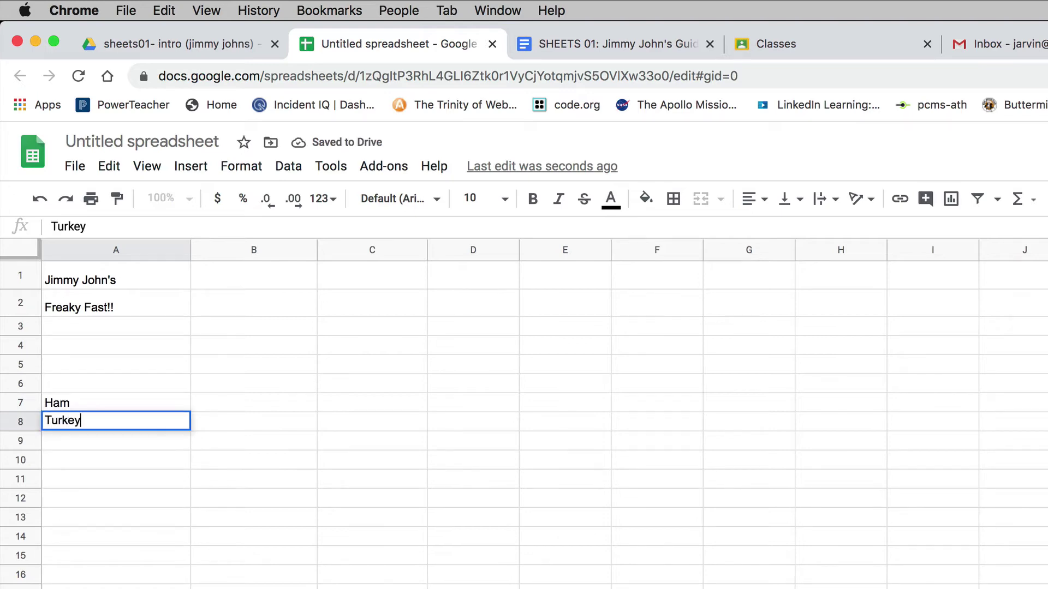
key(Return)
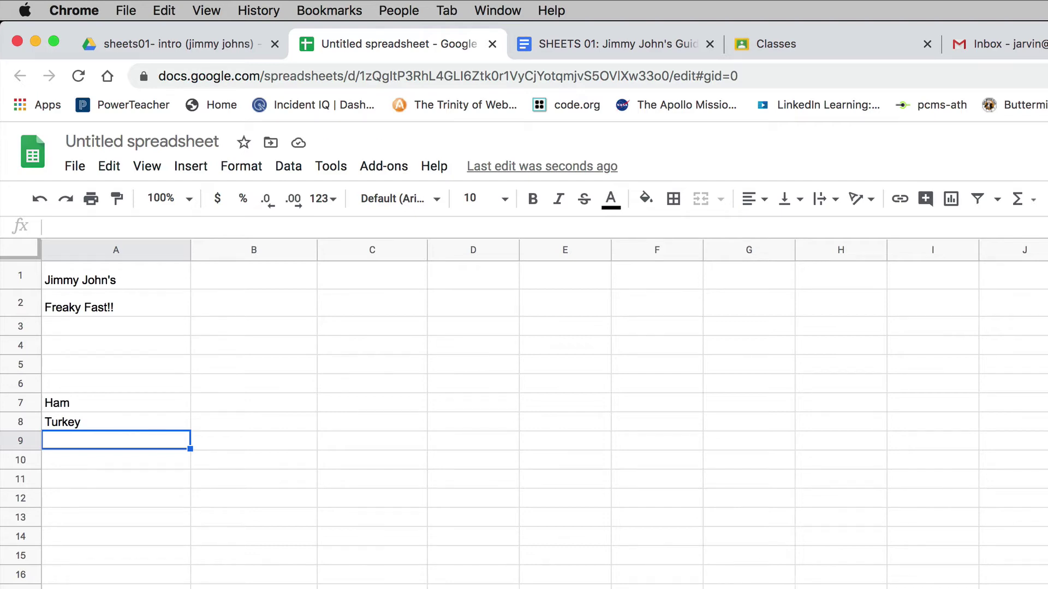
text(It)
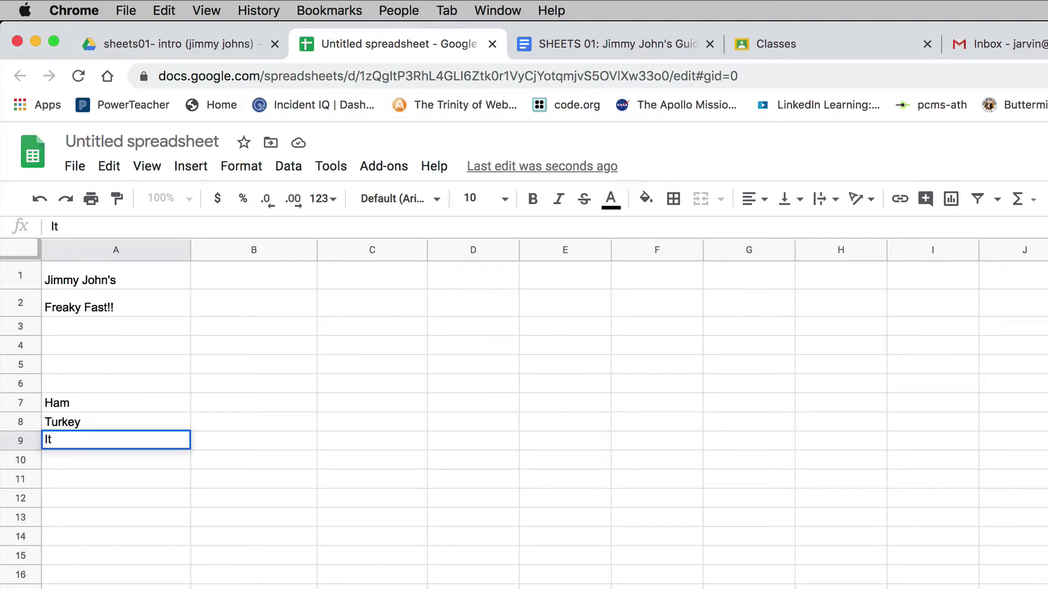
text(alian)
key(Return)
text(C)
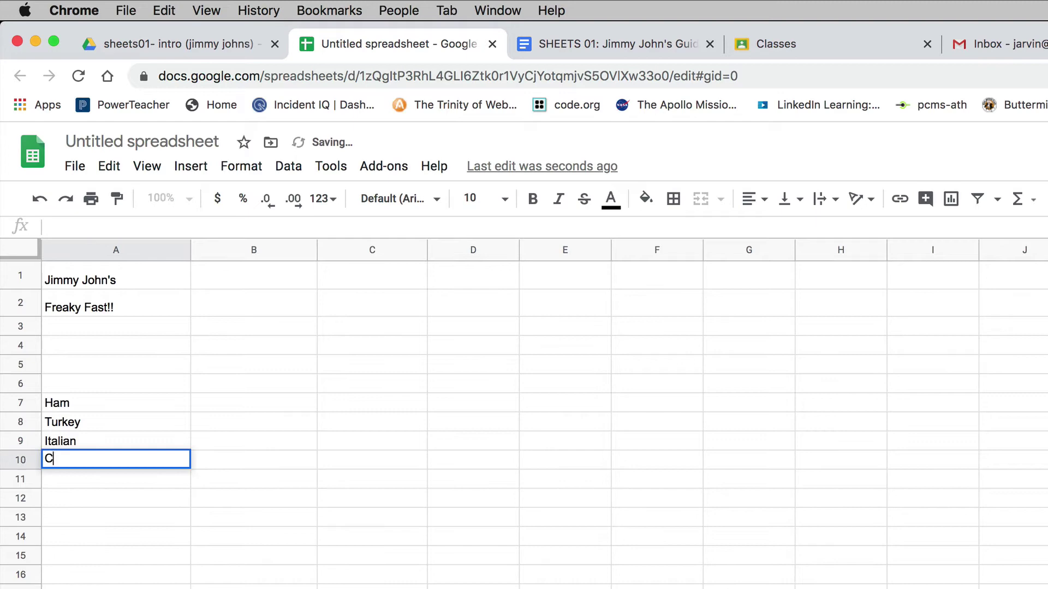
text(uban)
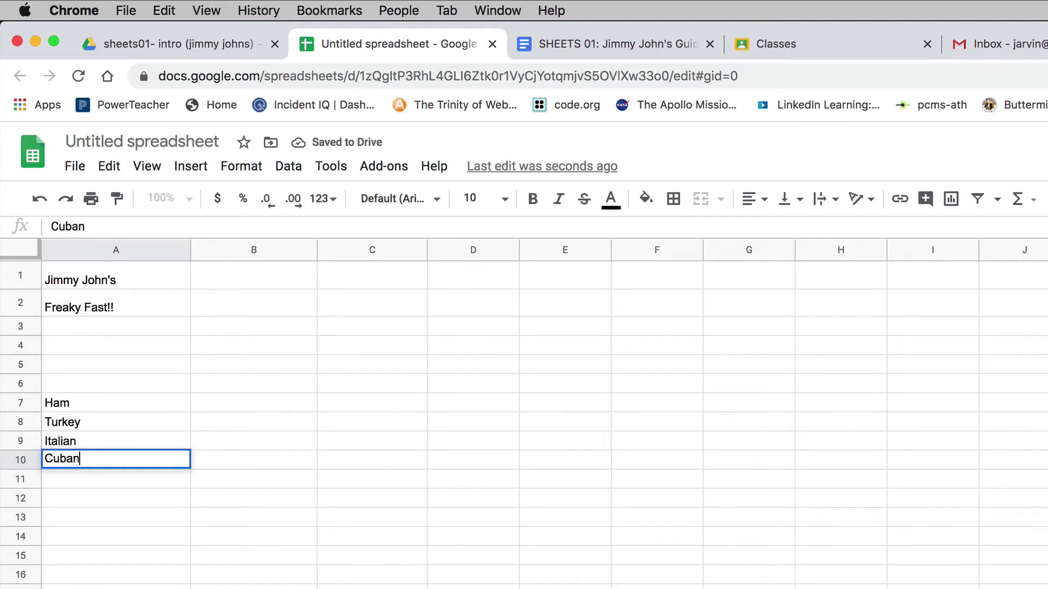
key(Return)
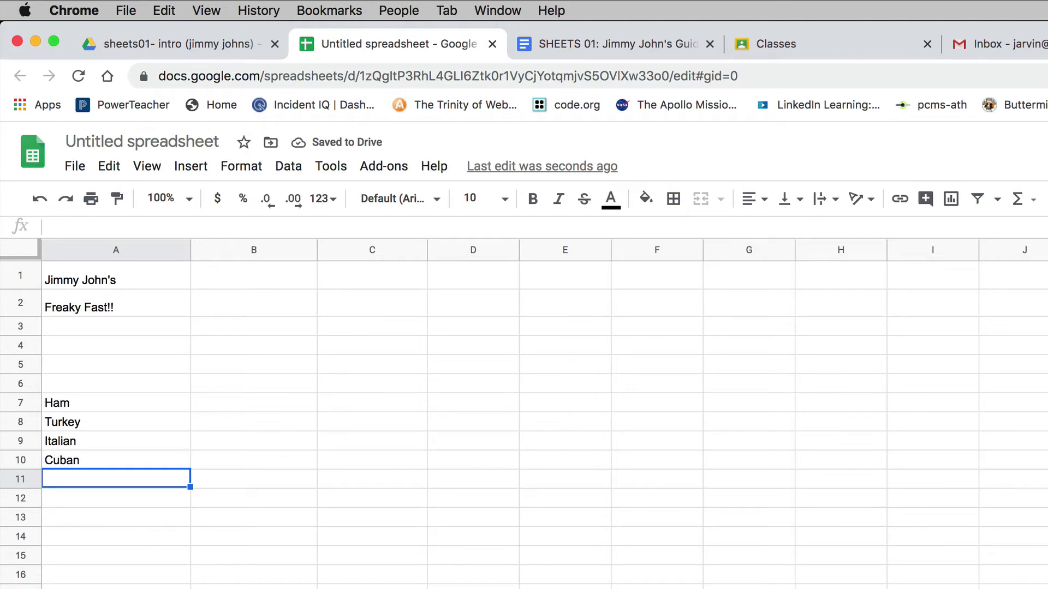
text(Club)
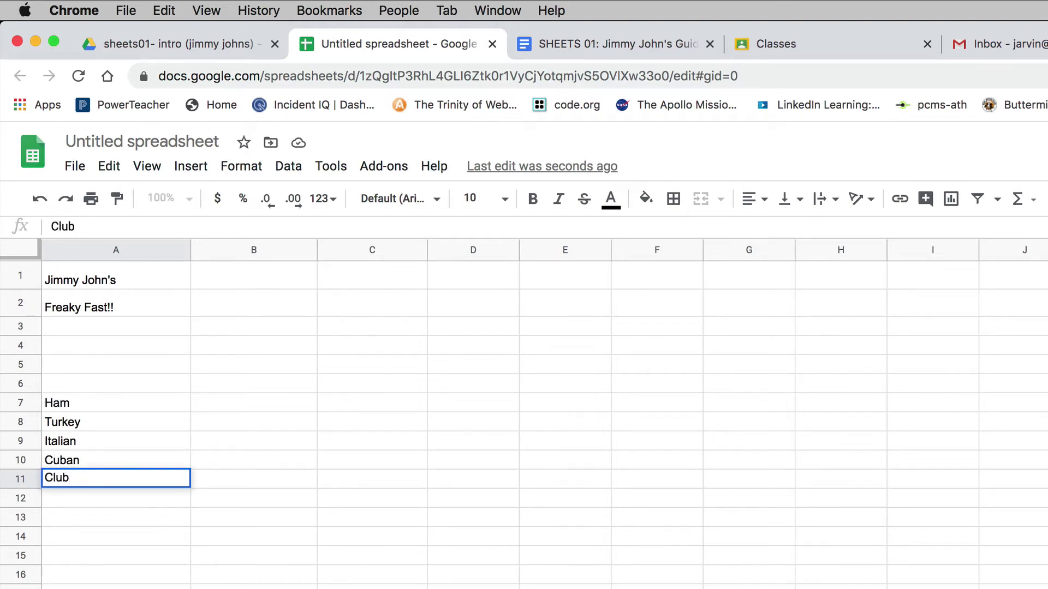
key(Return)
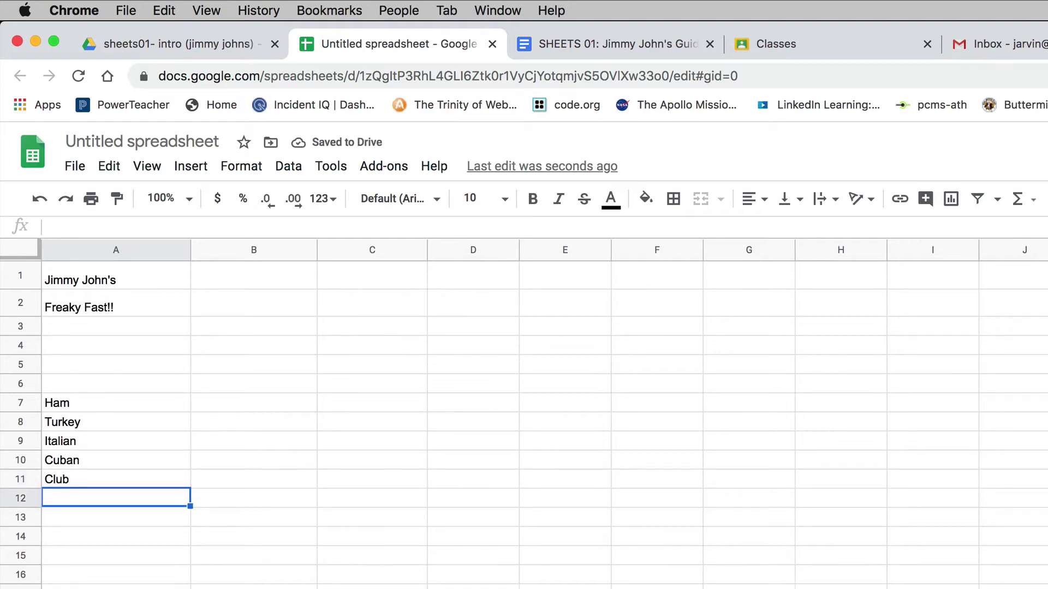
text(D)
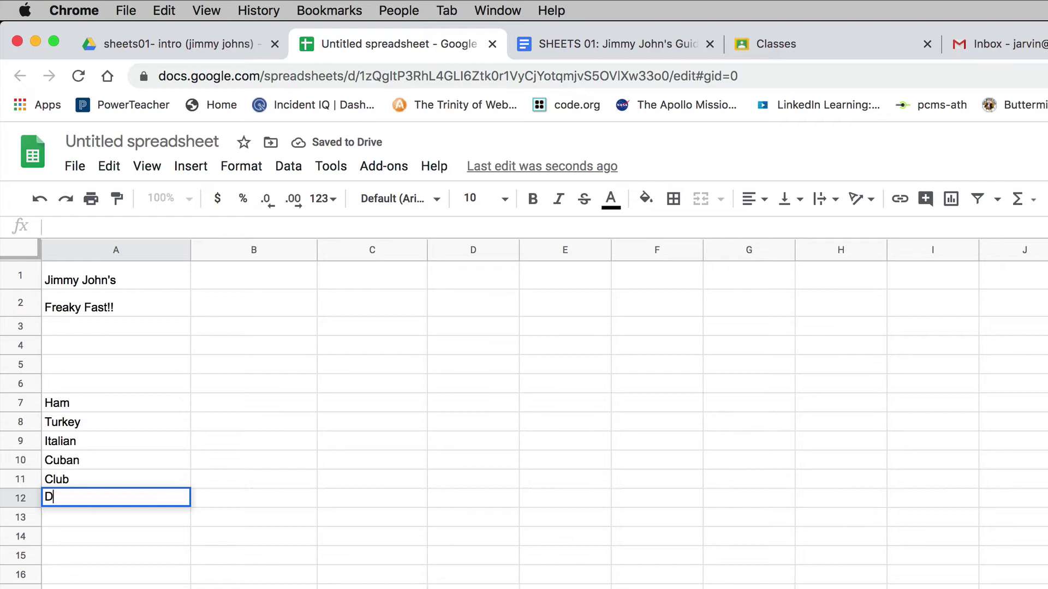
text(aily Total)
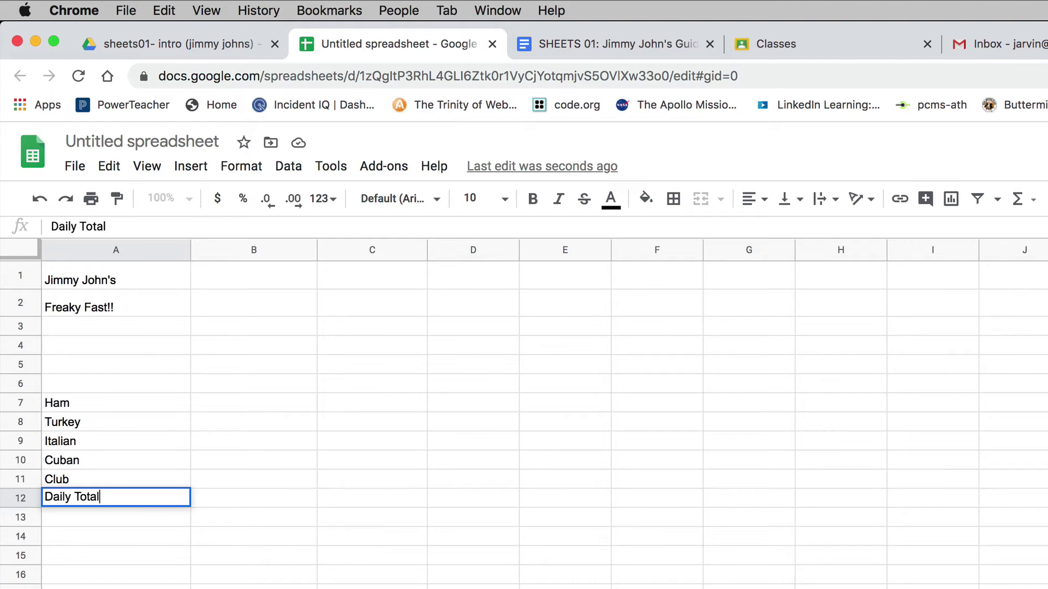
Confirm Daily Total in A12, then enter the Monday and Tuesday headers in B6:C6.
click(116, 460)
key(Up)
key(Up)
key(Up)
key(Up)
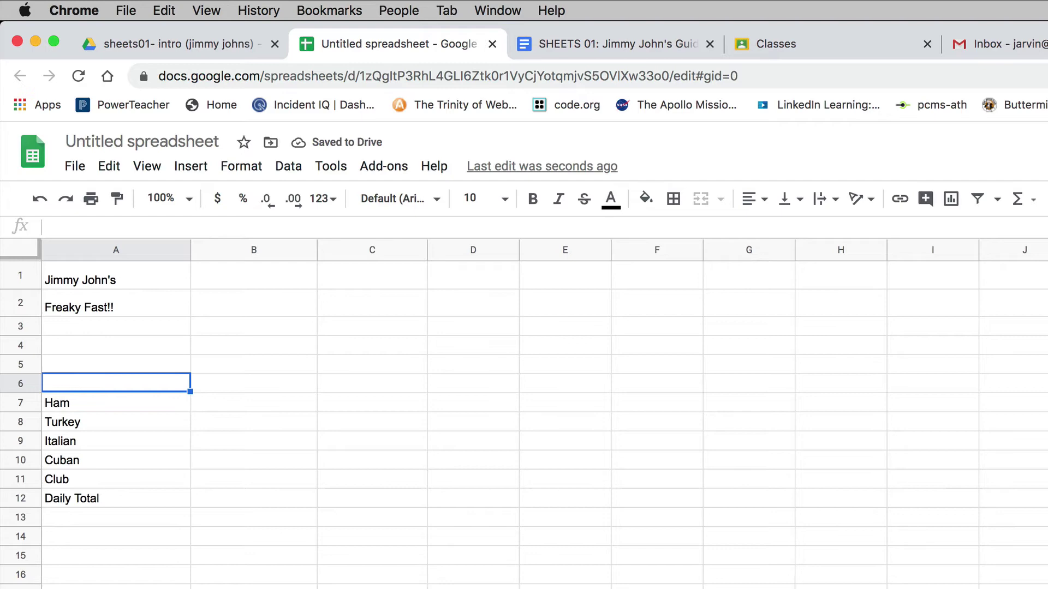
click(254, 383)
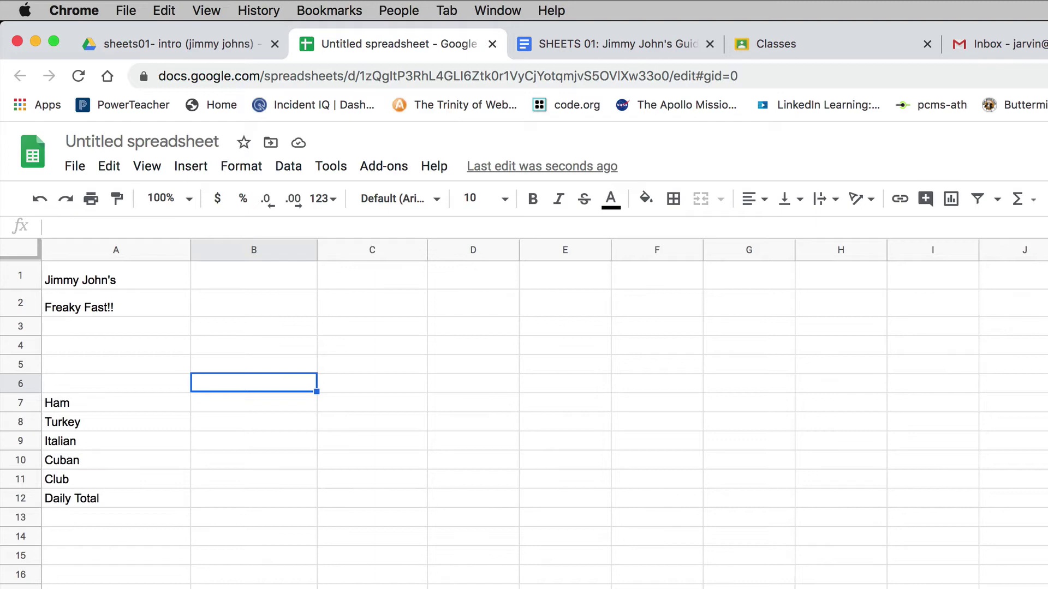
text(Monday)
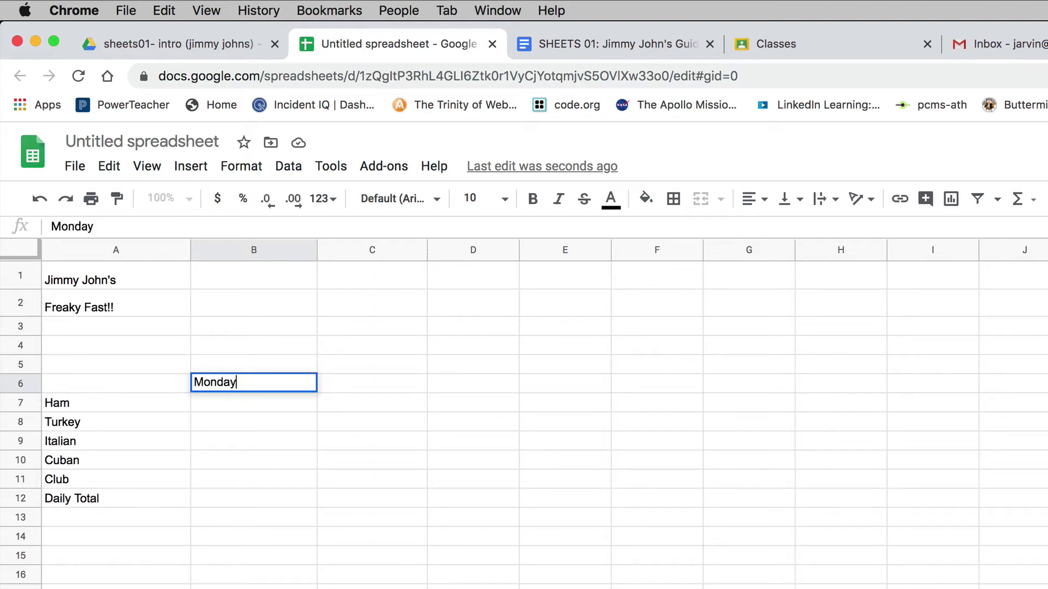
key(Tab)
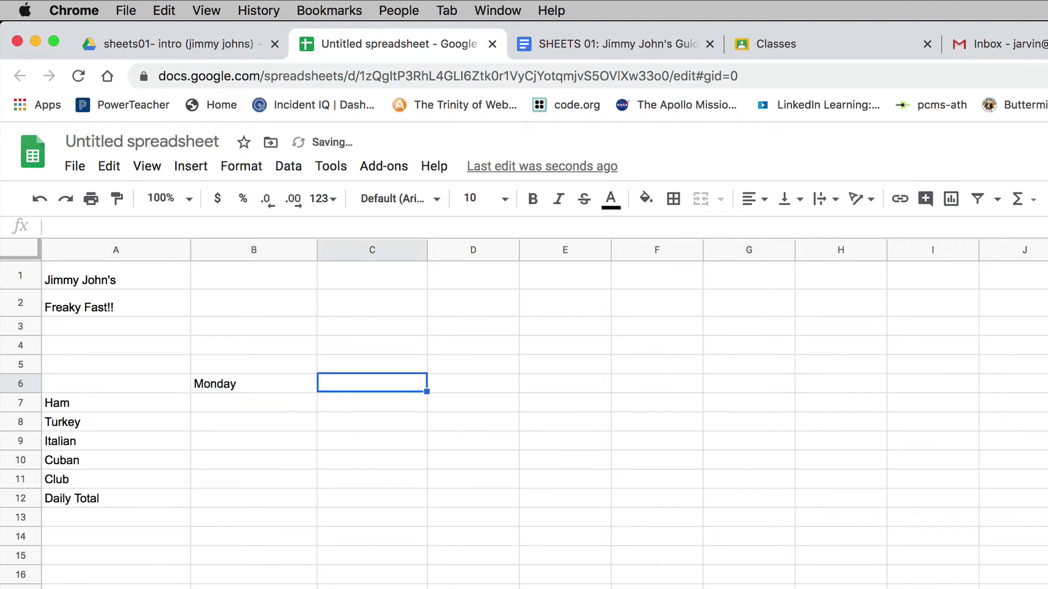
text(Tuesday)
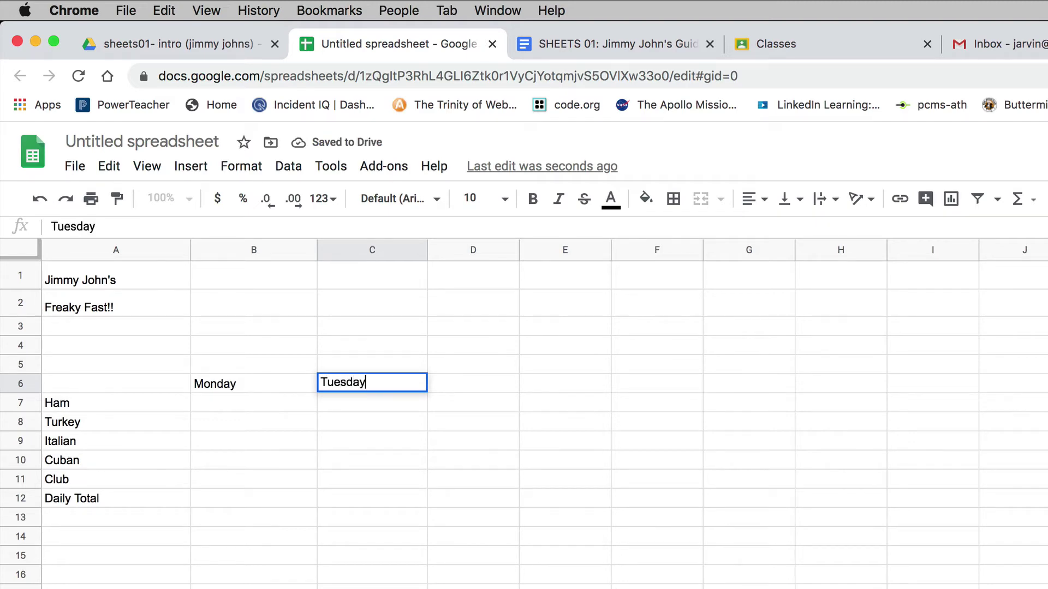
key(Tab)
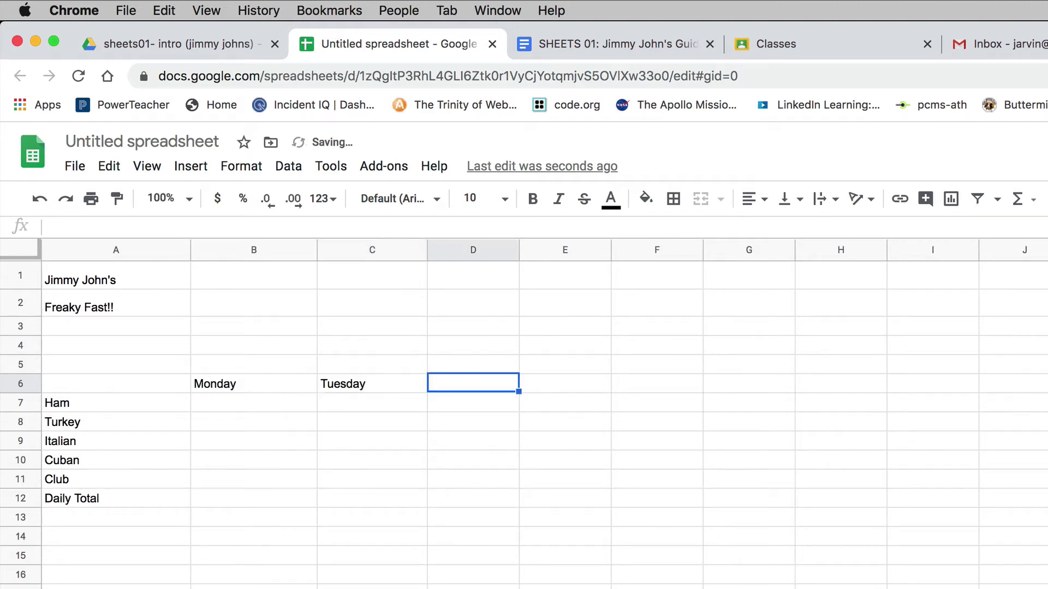
Add the Wednesday, Thursday, Friday and Total headers in D6:G6, correcting the Totla typo.
text(Wednesday)
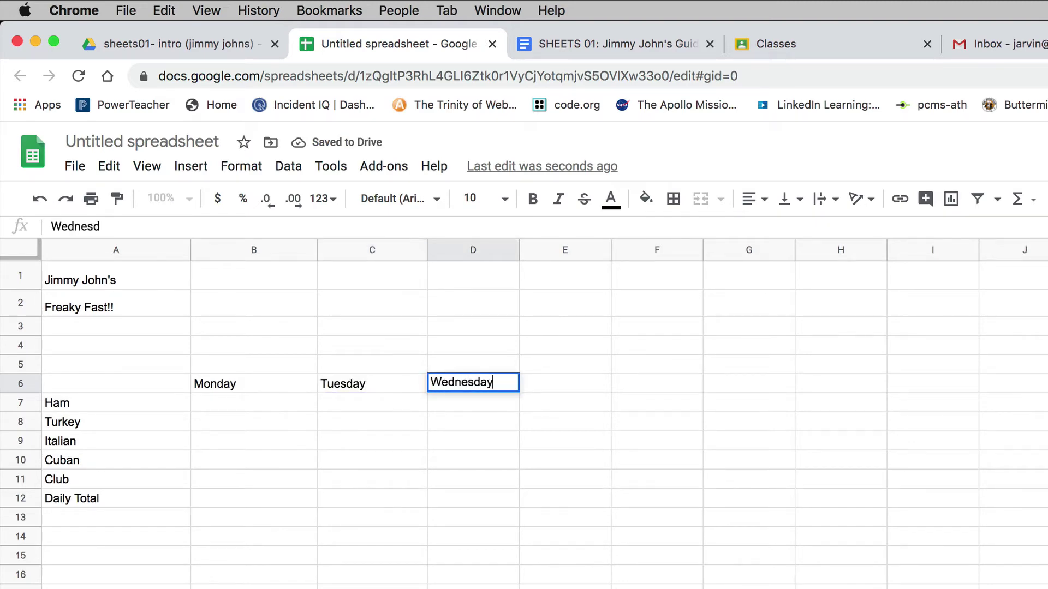
key(Tab)
text(Thur)
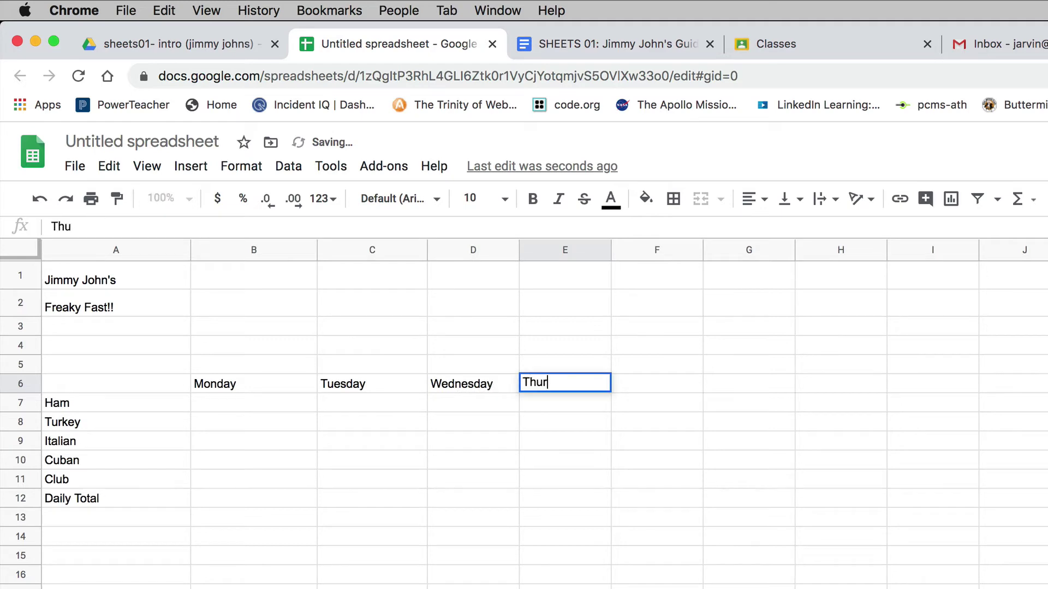
text(sday)
key(Tab)
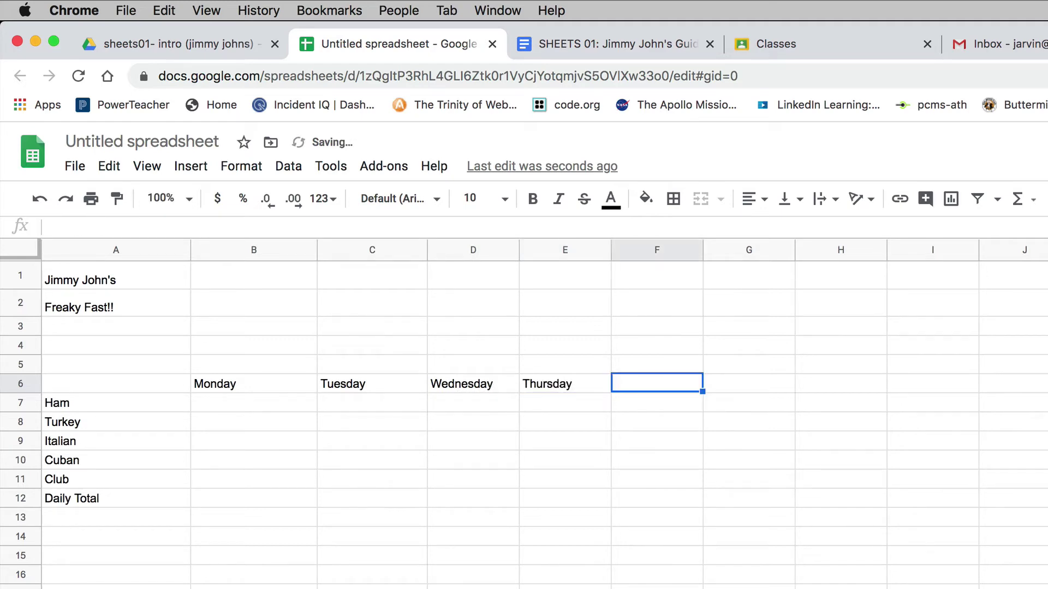
text(Friday)
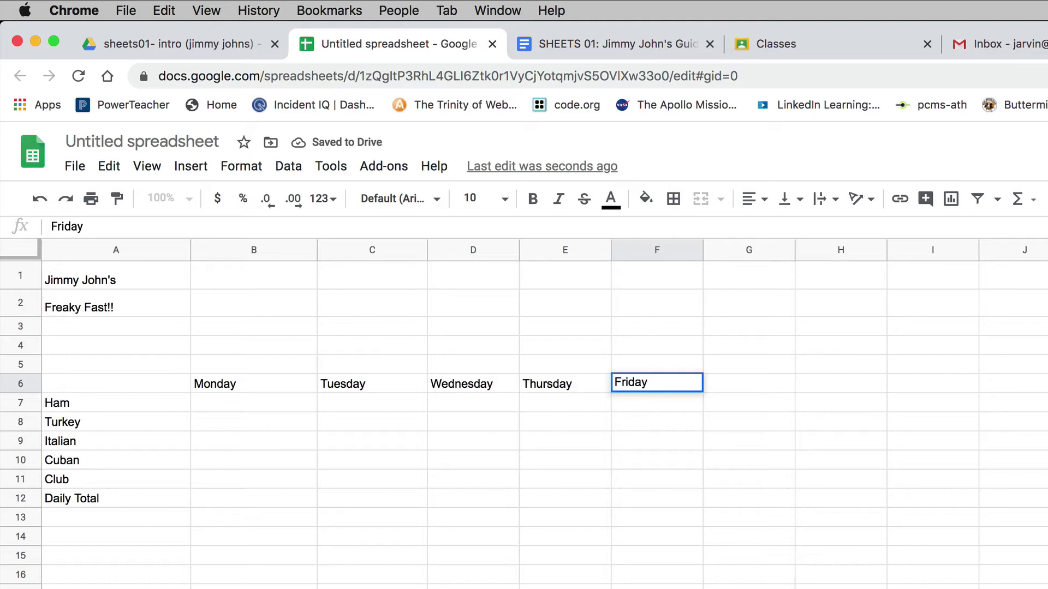
key(Tab)
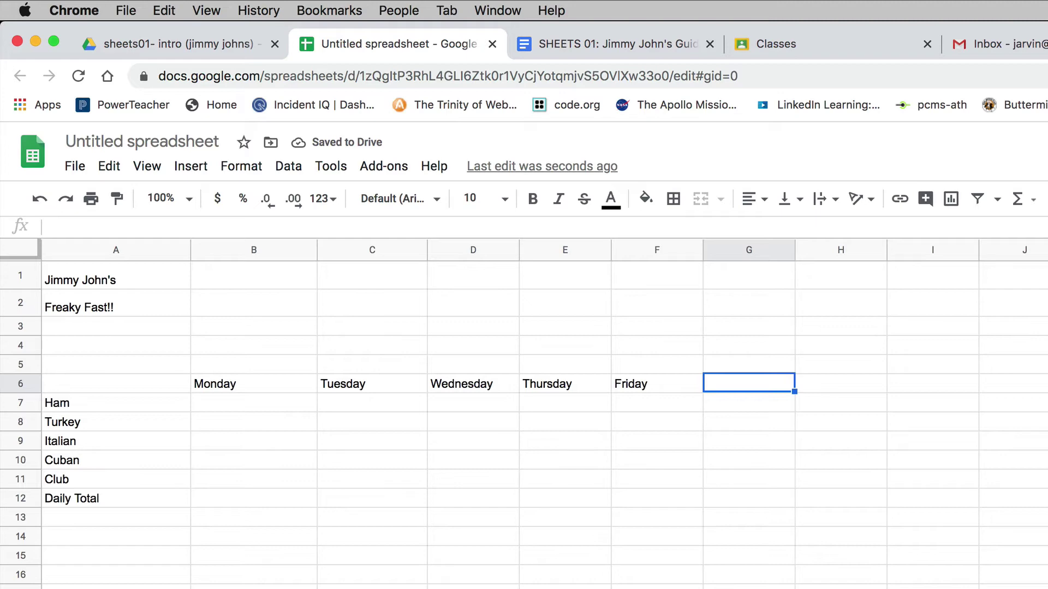
text(Totla)
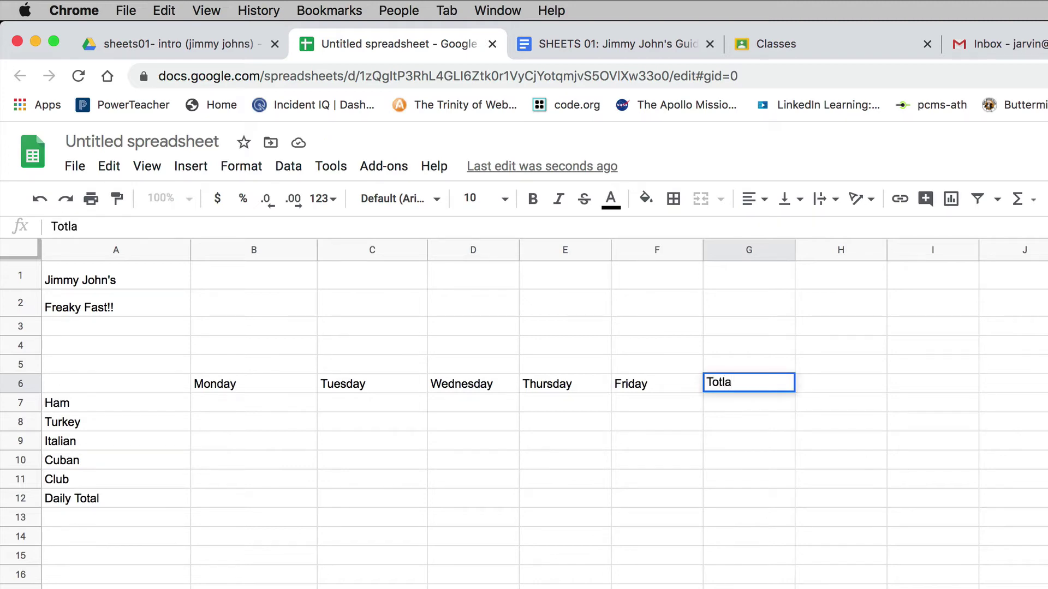
key(BackSpace)
key(BackSpace)
text(al)
key(Return)
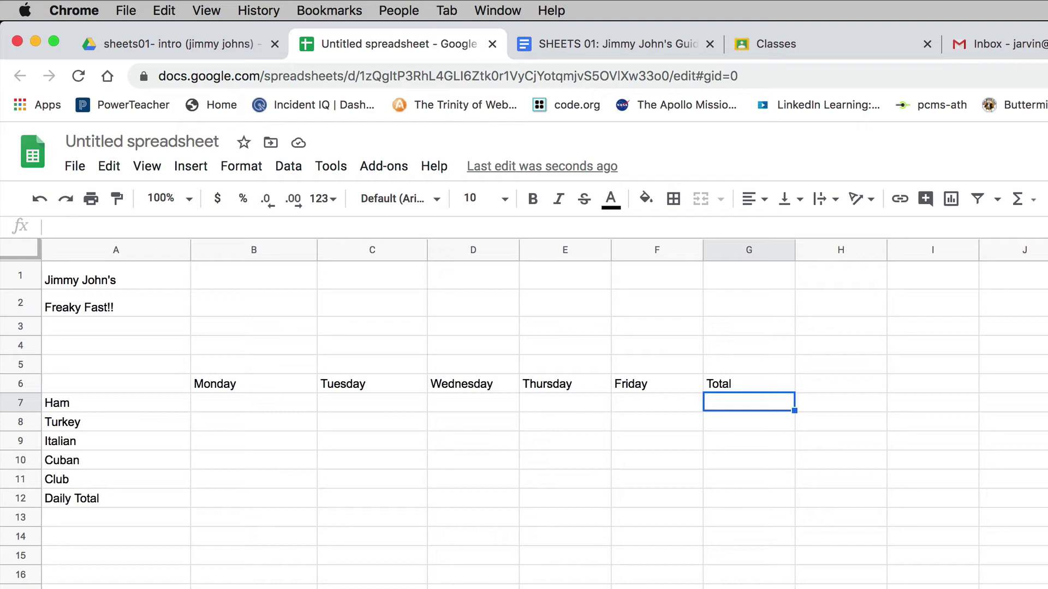
key(Left)
key(Left)
key(Left)
key(Left)
key(Left)
key(Left)
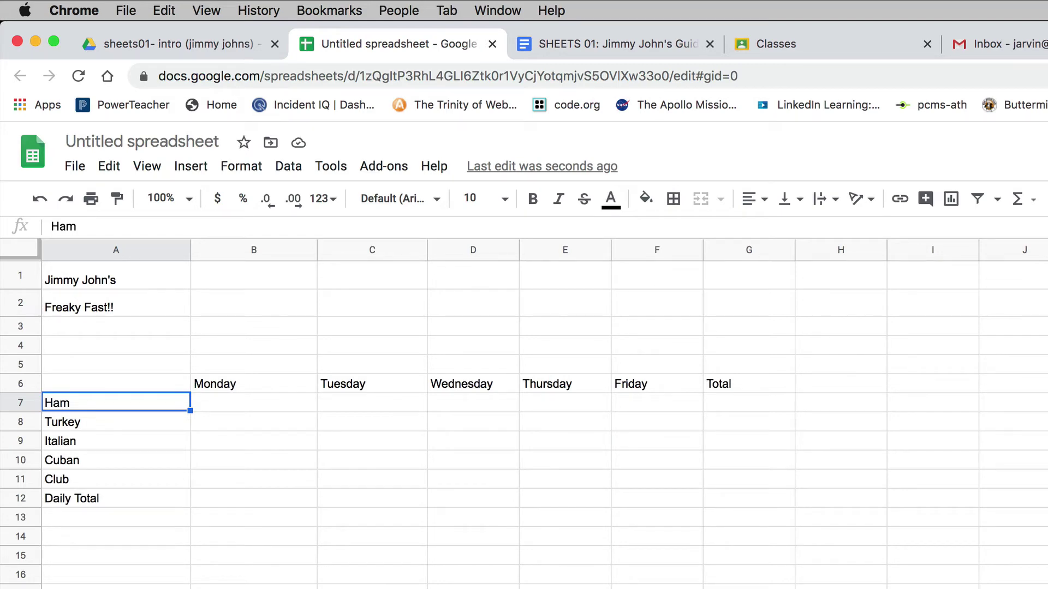
Enter Ham's daily sales of 25, 34, 45, 60 and 25 into B7:F7.
key(Right)
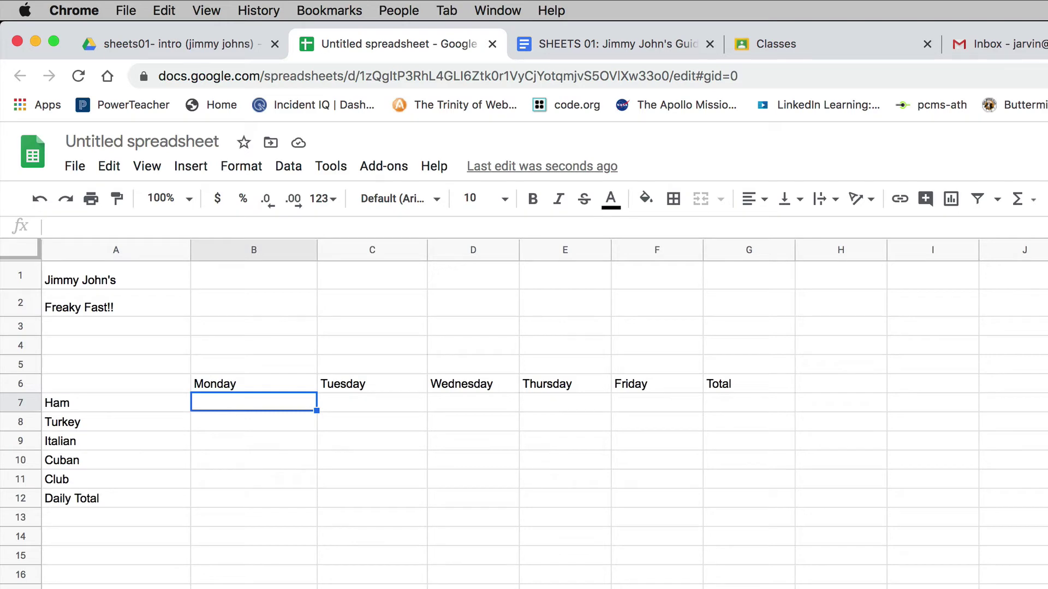
text(25)
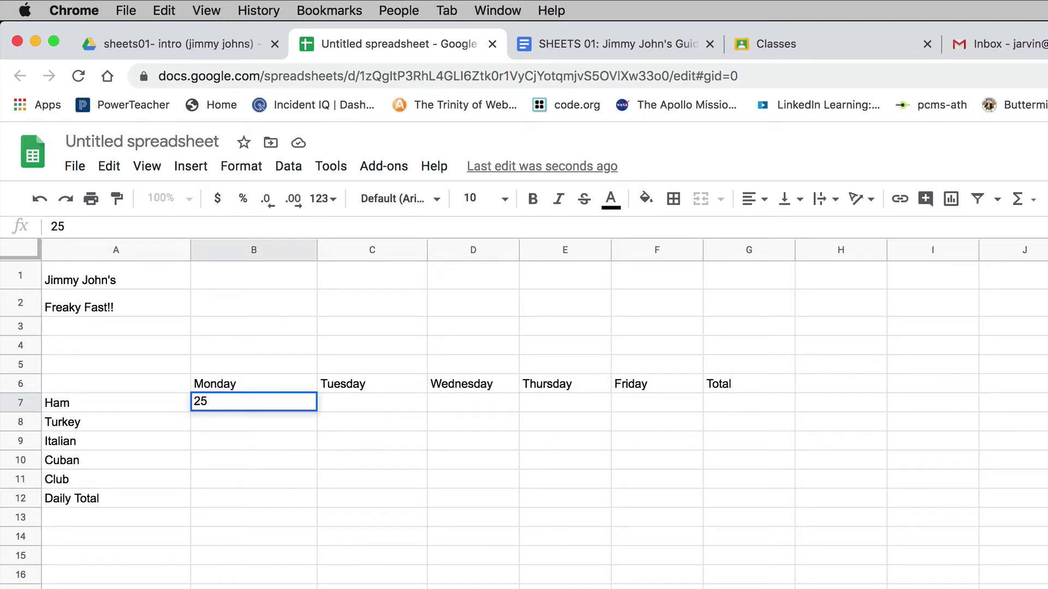
key(Tab)
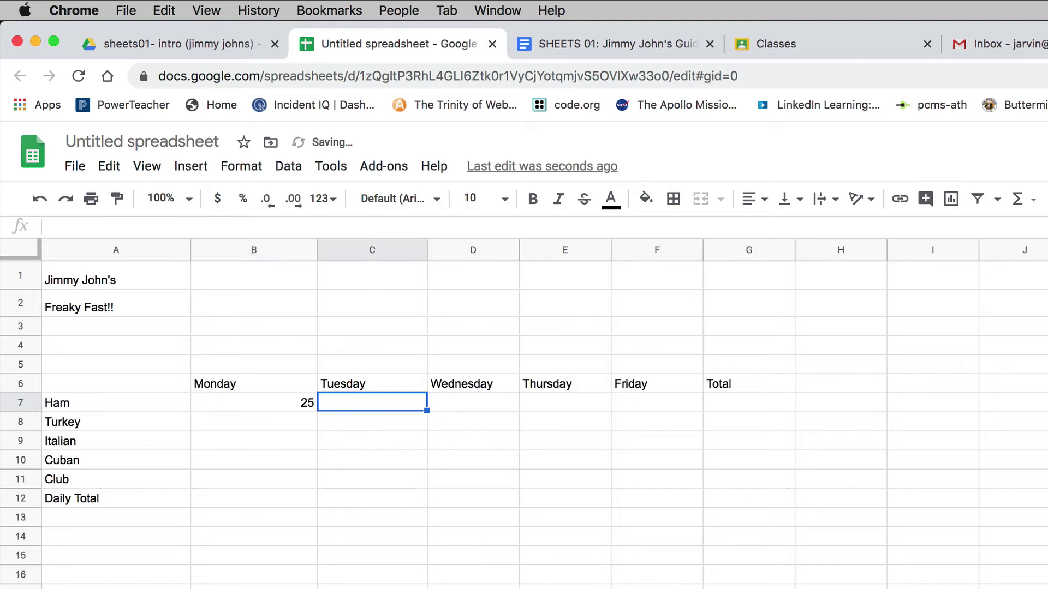
text(34)
key(Tab)
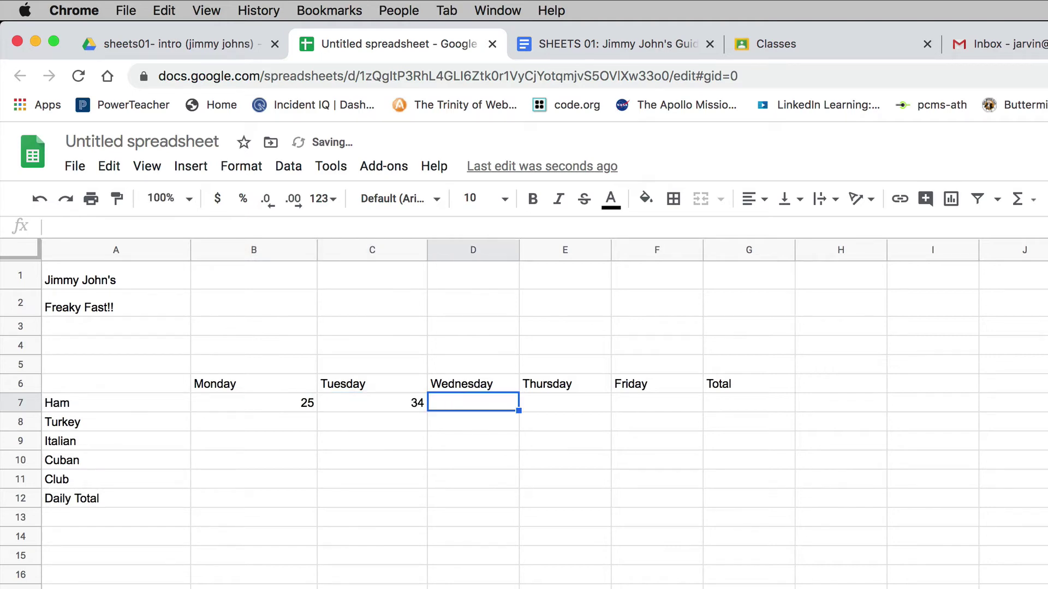
text(45)
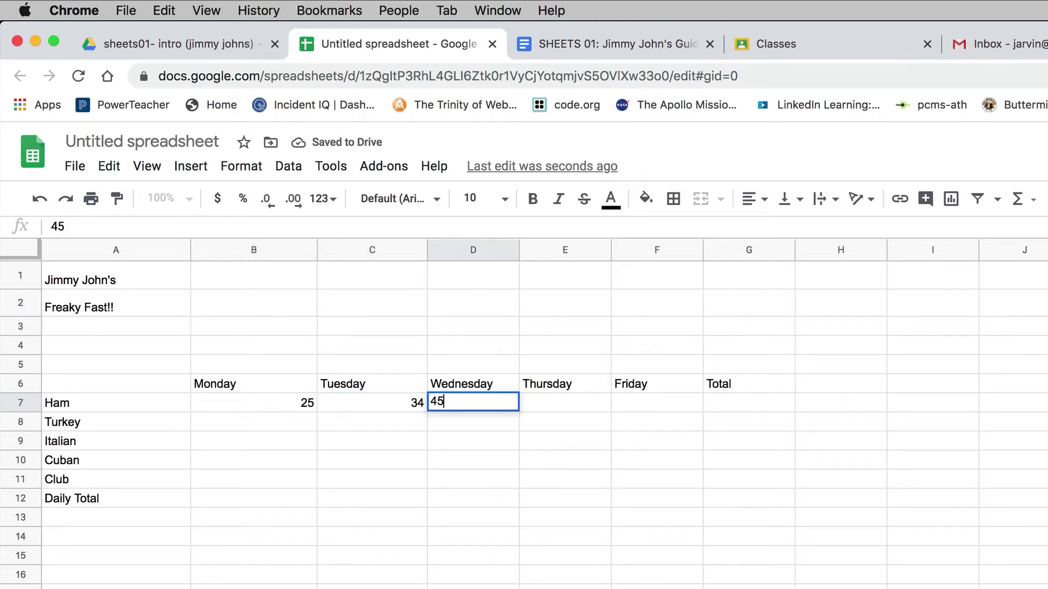
key(Tab)
text(60)
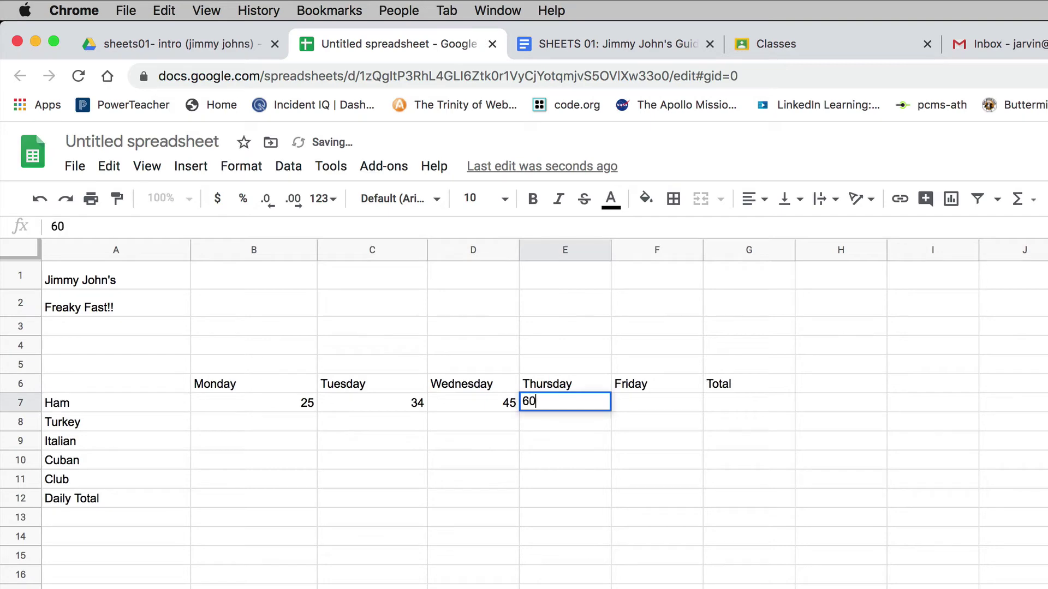
key(Tab)
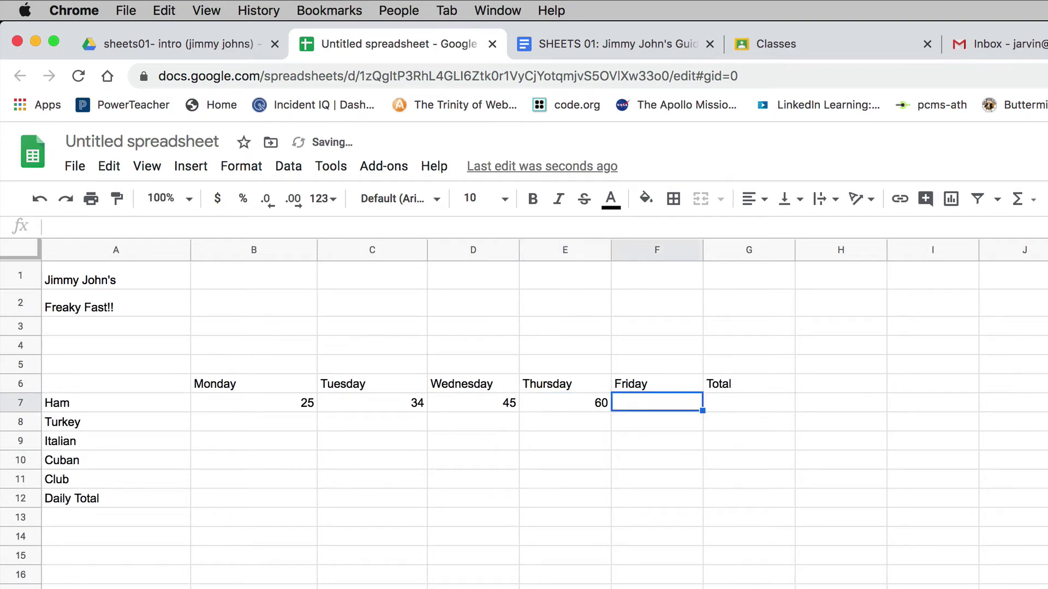
text(25)
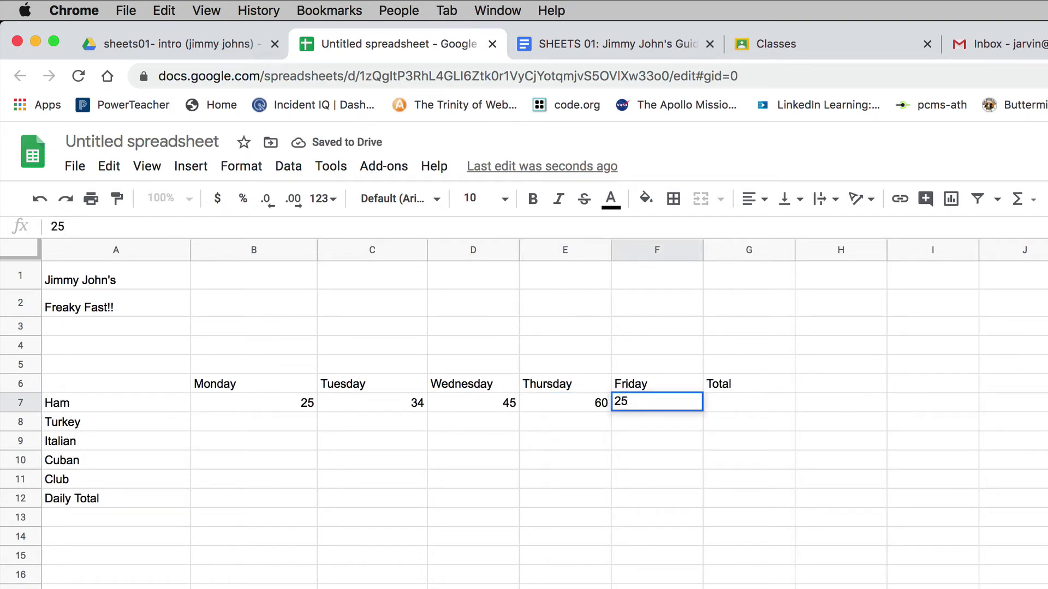
key(Tab)
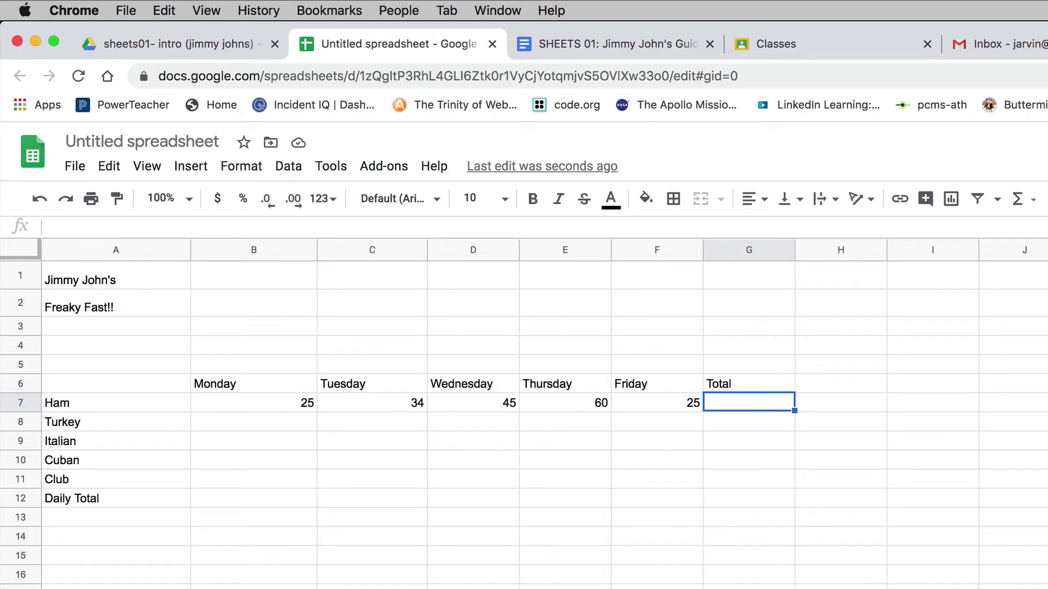
key(Down)
key(Left)
key(Left)
key(Left)
key(Left)
key(Left)
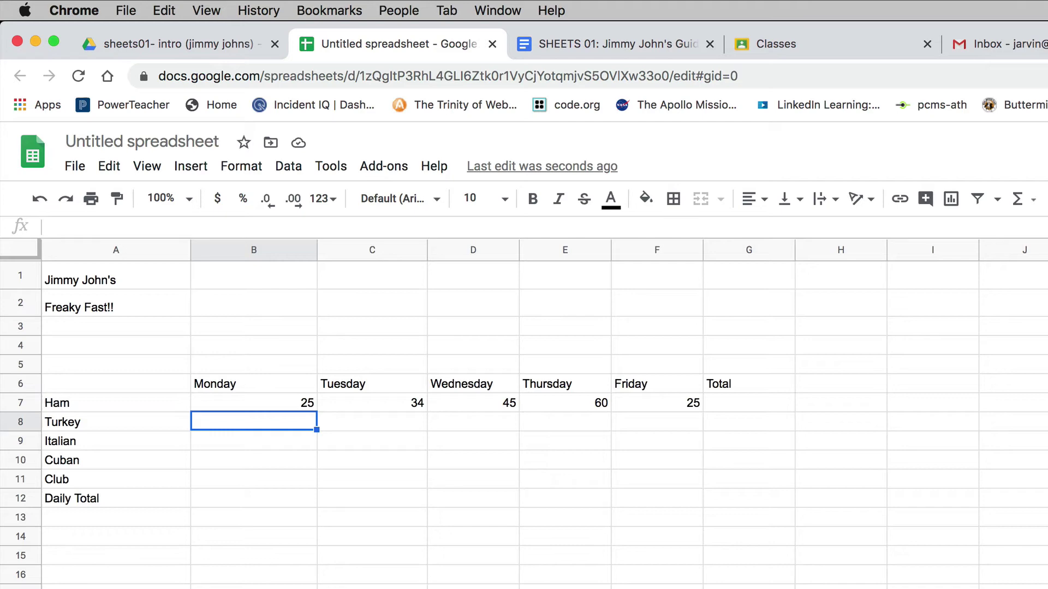
text(2)
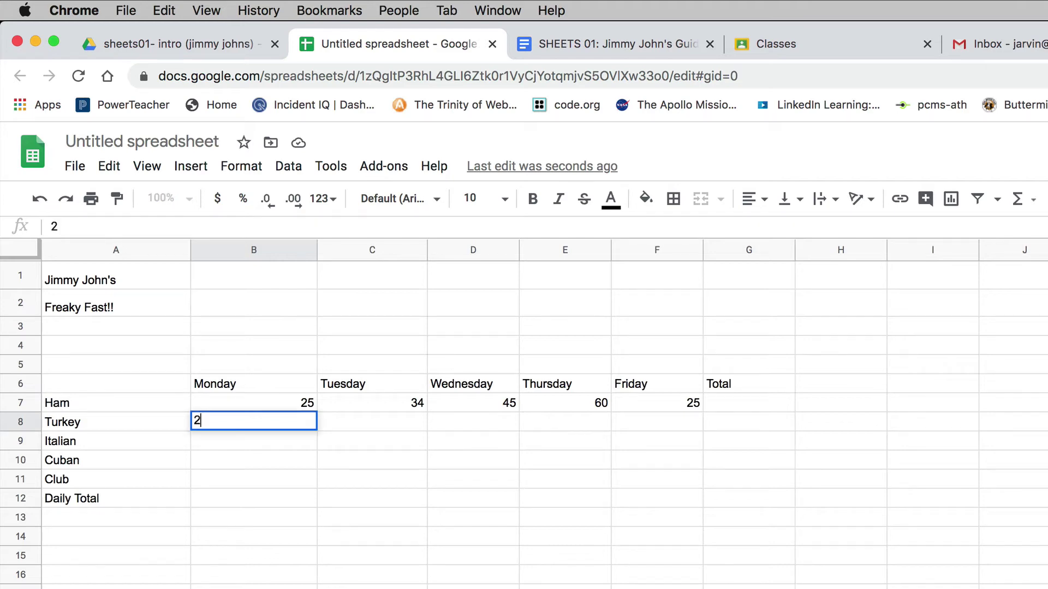
text(2554255556256)
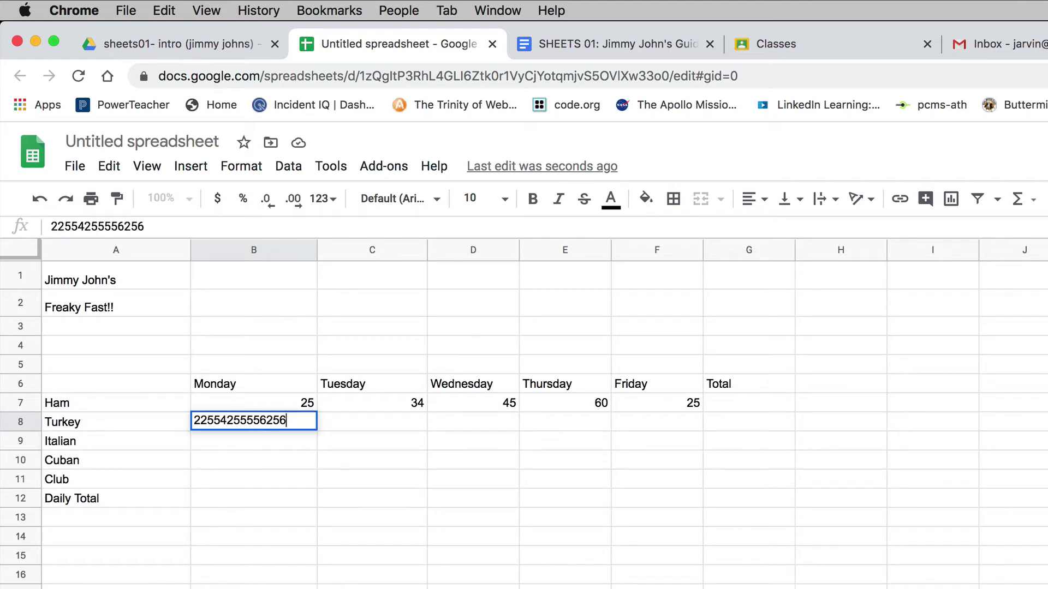
text(6566+56+6+6+6)
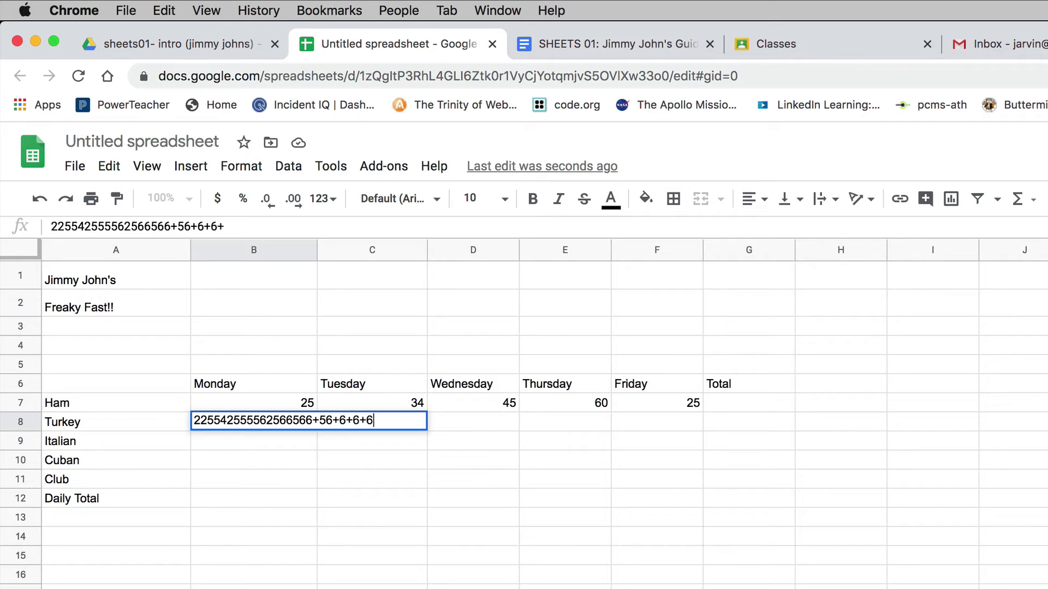
text(665545455454555545455554545)
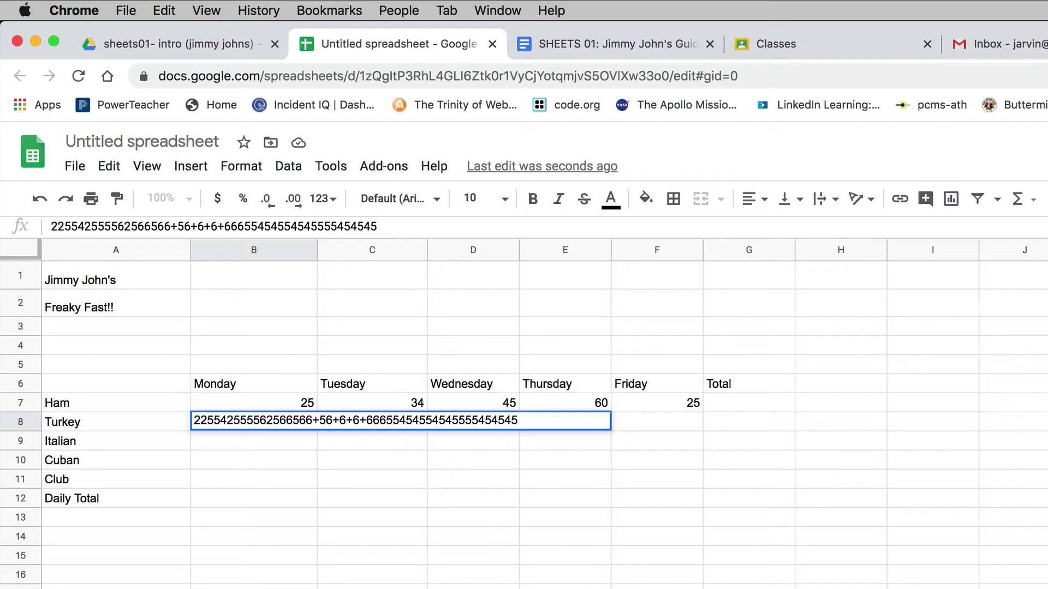
key(BackSpace)
key(BackSpace)
key(BackSpace)
key(BackSpace)
key(BackSpace)
key(BackSpace)
key(BackSpace)
key(BackSpace)
key(BackSpace)
key(BackSpace)
key(BackSpace)
key(BackSpace)
key(BackSpace)
key(BackSpace)
key(BackSpace)
key(BackSpace)
key(BackSpace)
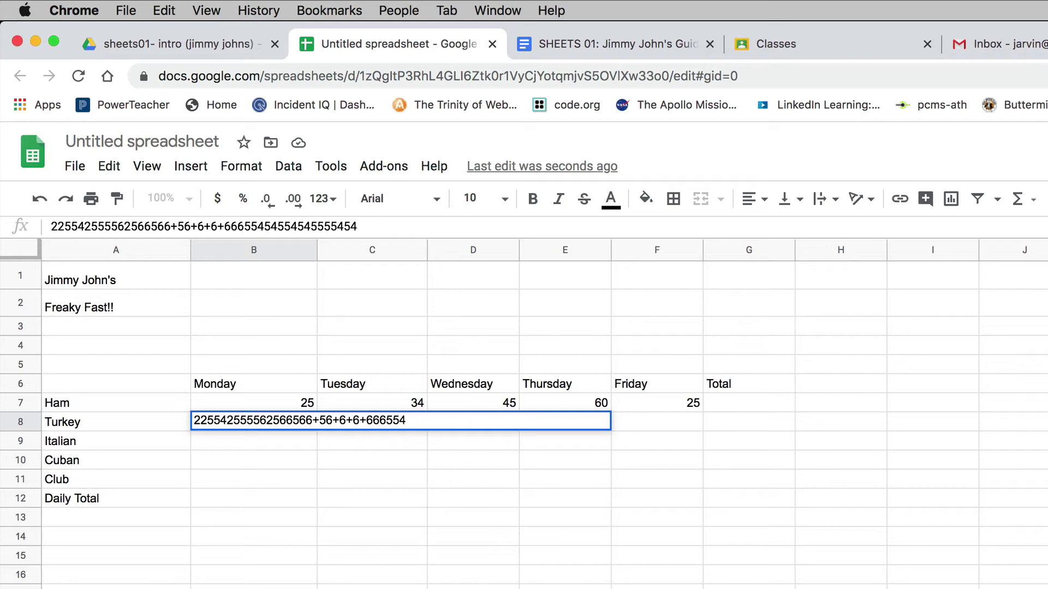
key(BackSpace)
key(BackSpace)
key(BackSpace)
key(BackSpace)
key(BackSpace)
key(BackSpace)
key(BackSpace)
key(BackSpace)
key(BackSpace)
key(BackSpace)
key(BackSpace)
key(BackSpace)
key(BackSpace)
key(BackSpace)
key(BackSpace)
key(BackSpace)
key(BackSpace)
key(BackSpace)
key(BackSpace)
key(BackSpace)
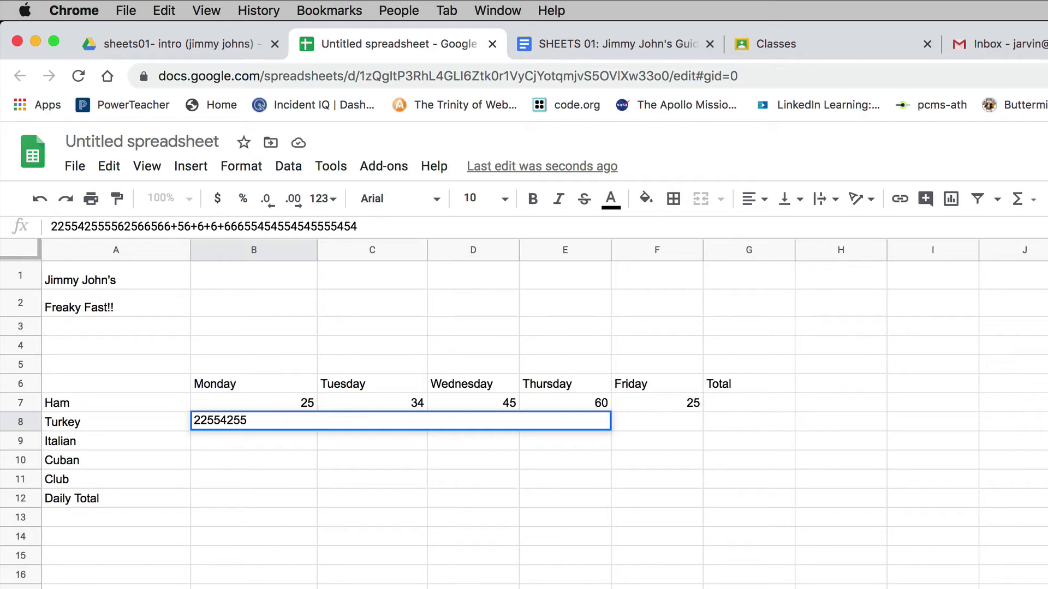
key(BackSpace)
key(BackSpace)
key(BackSpace)
key(BackSpace)
key(BackSpace)
key(BackSpace)
key(BackSpace)
key(BackSpace)
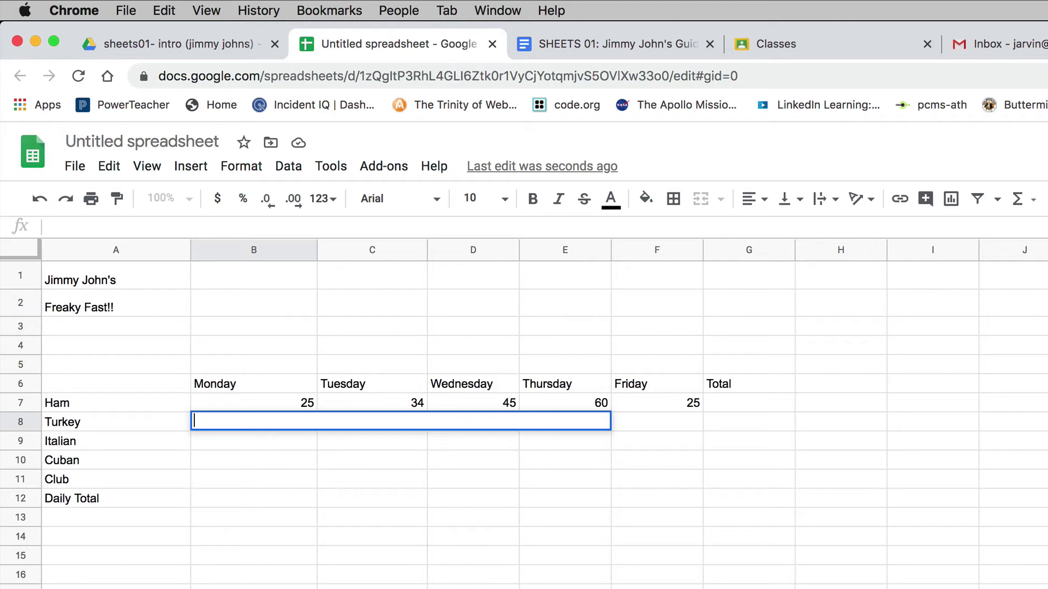
key(Escape)
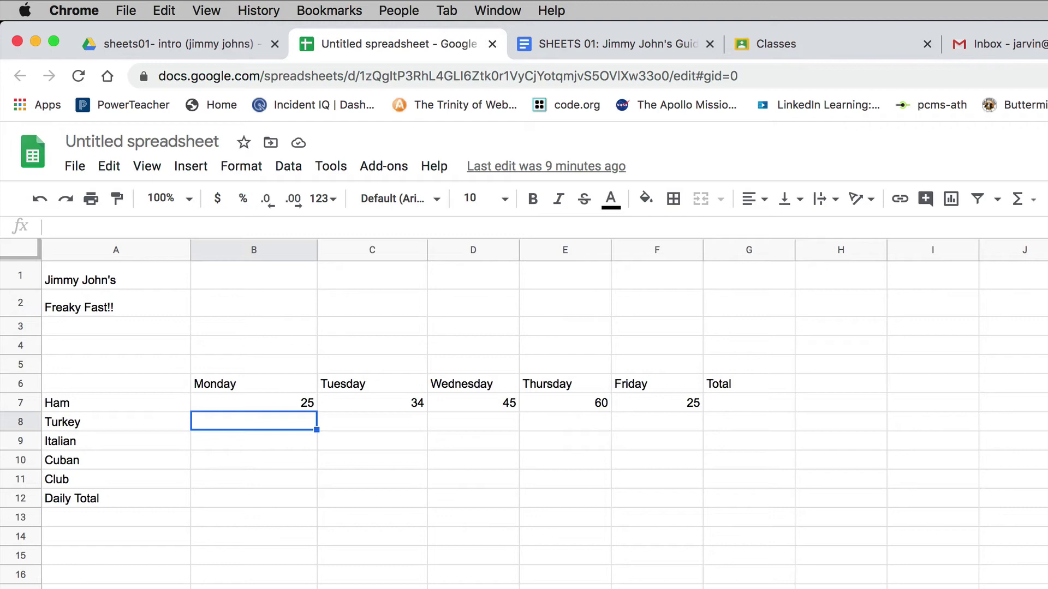
Fill the Turkey row with 41, 18, 65, 41 and 35.
text(41)
key(Tab)
text(18)
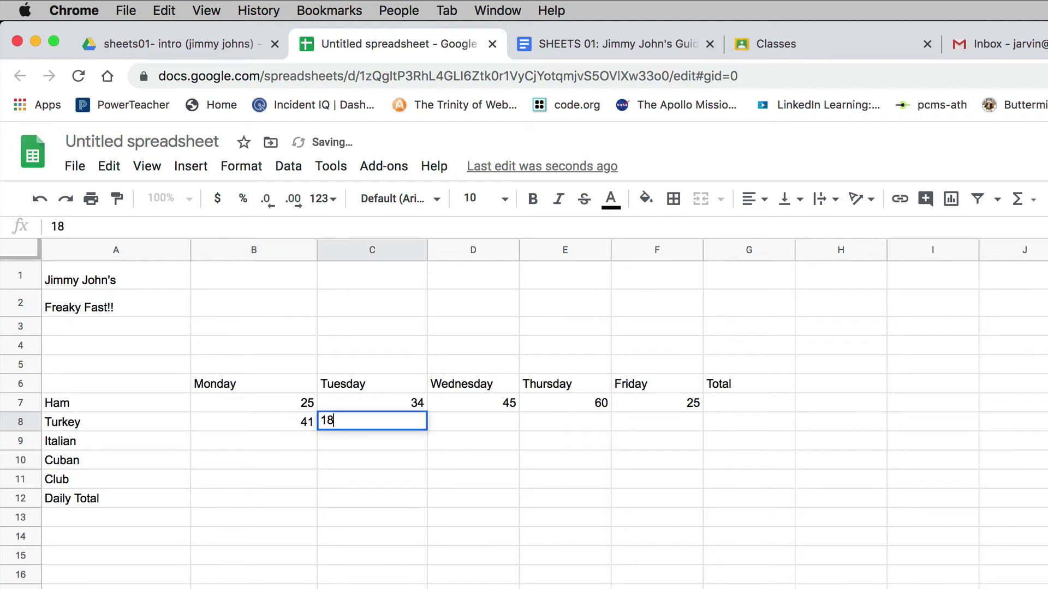
key(Tab)
text(65)
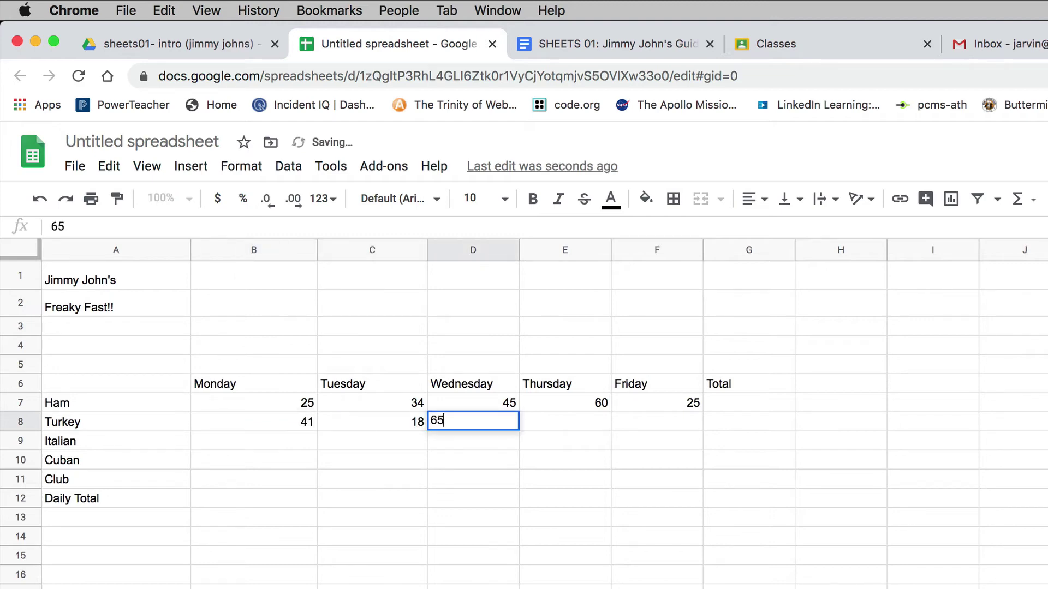
key(Tab)
text(41)
key(Tab)
text(35)
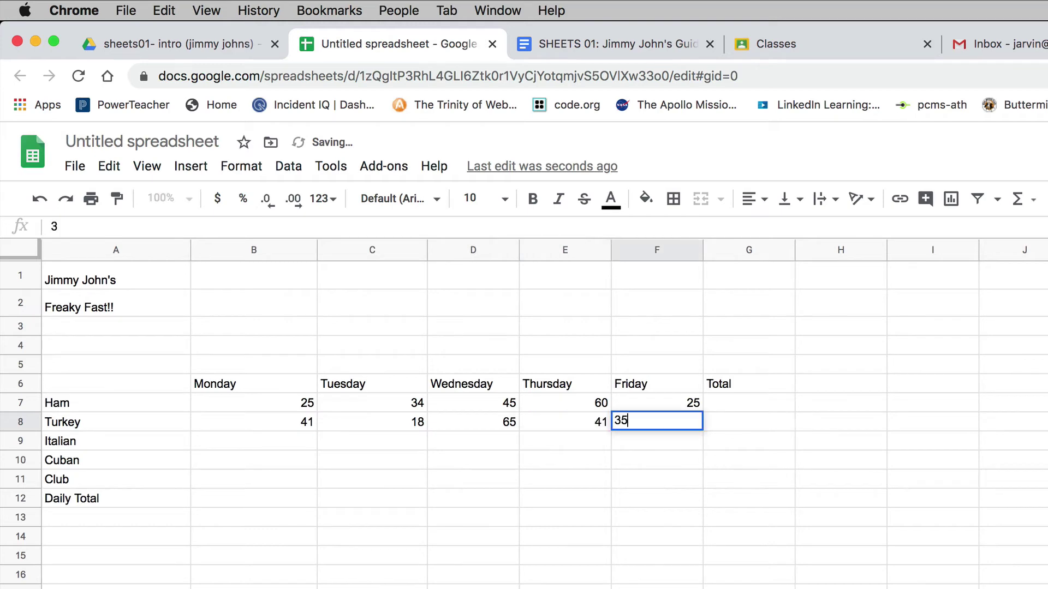
key(Tab)
Fill the Italian row with 54, 23, 32, 52 and 41.
key(Return)
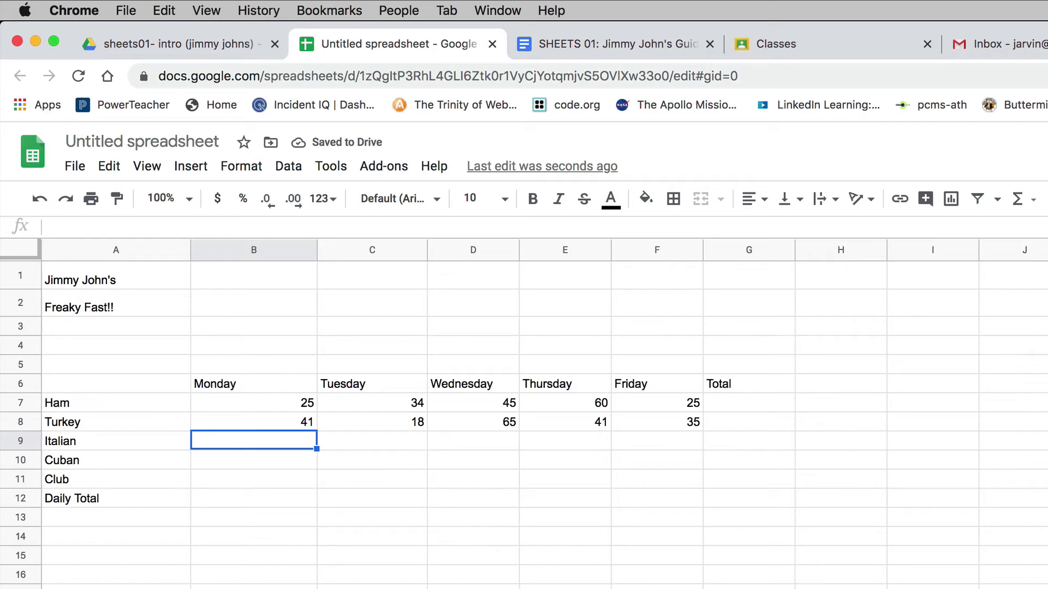
text(54)
key(Tab)
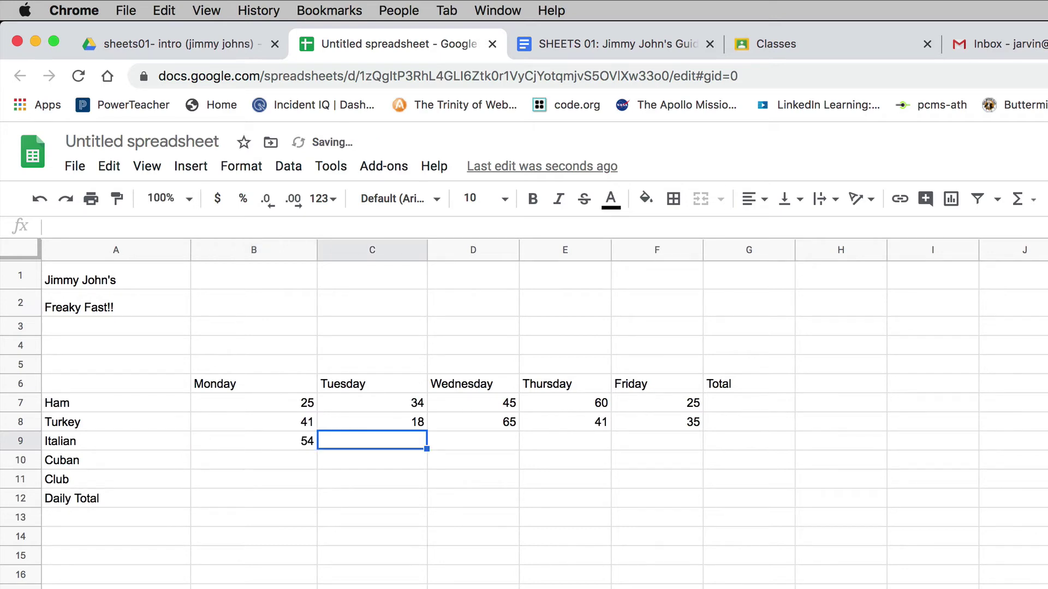
text(23)
key(Tab)
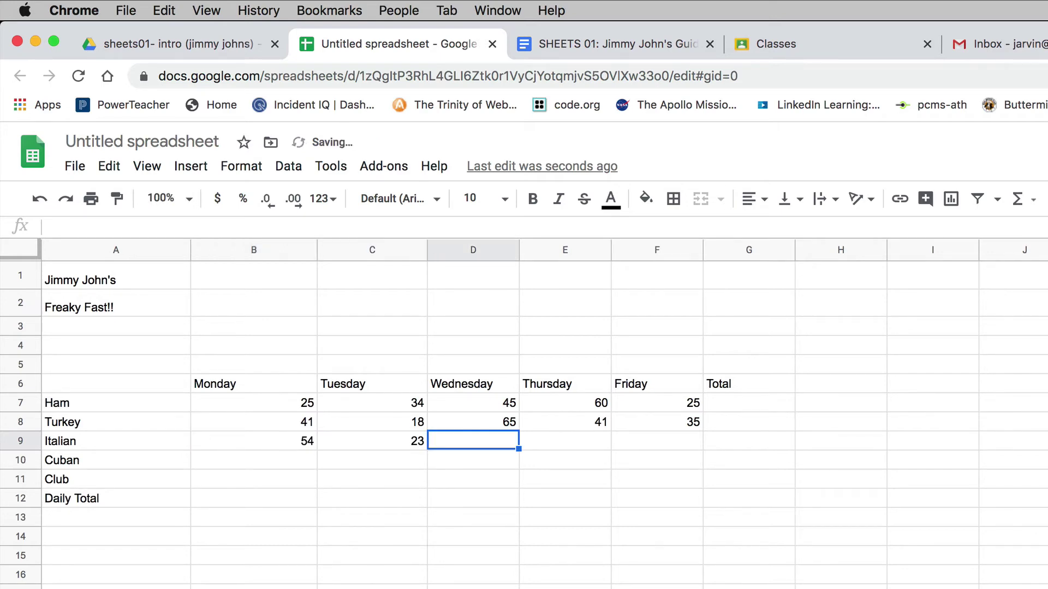
text(32)
key(Up)
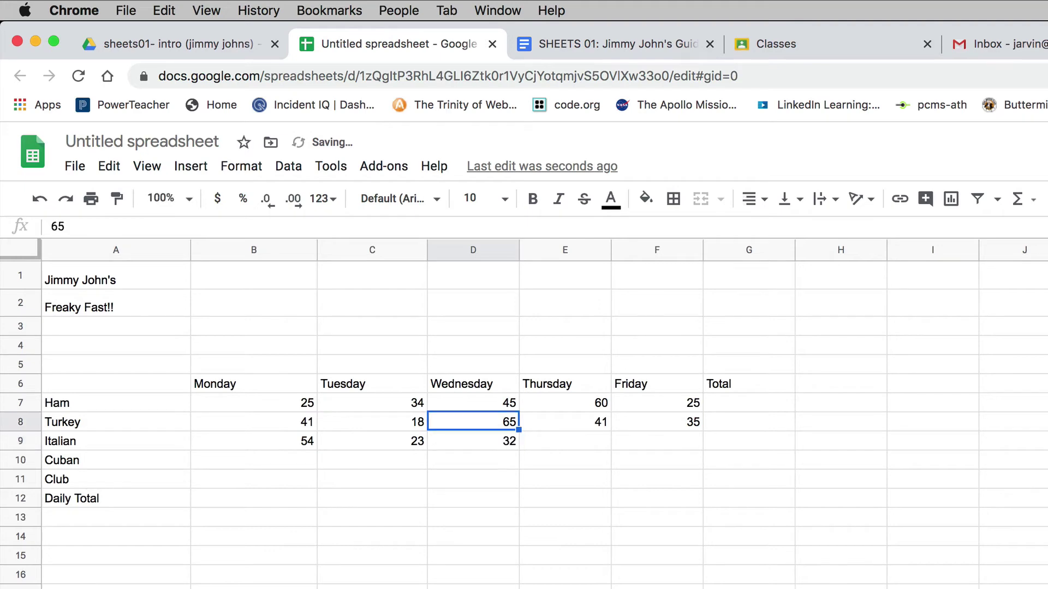
key(Right)
key(Right)
key(Down)
key(Left)
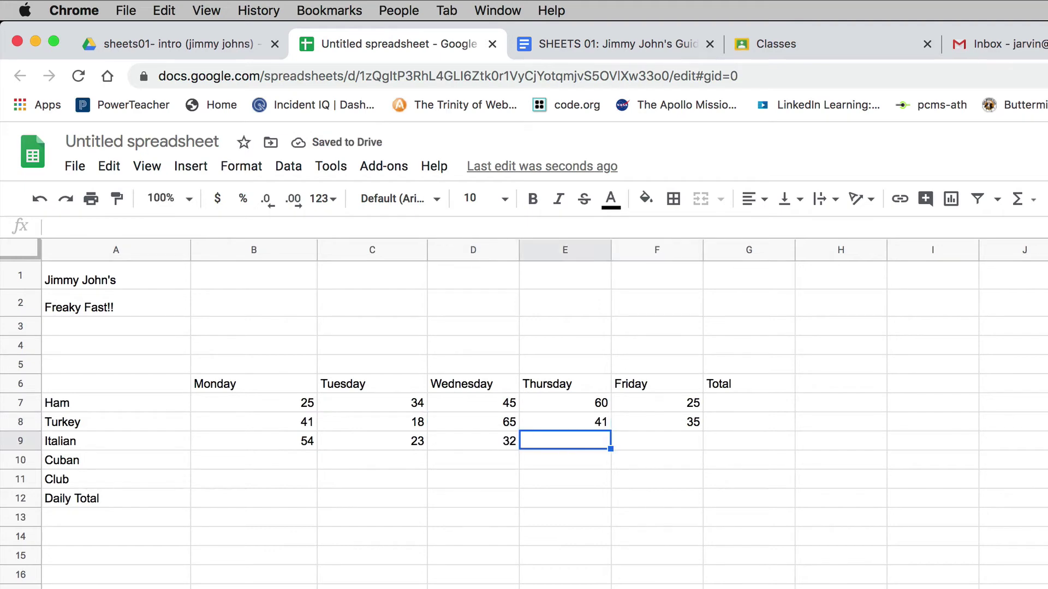
text(52)
key(Tab)
text(41)
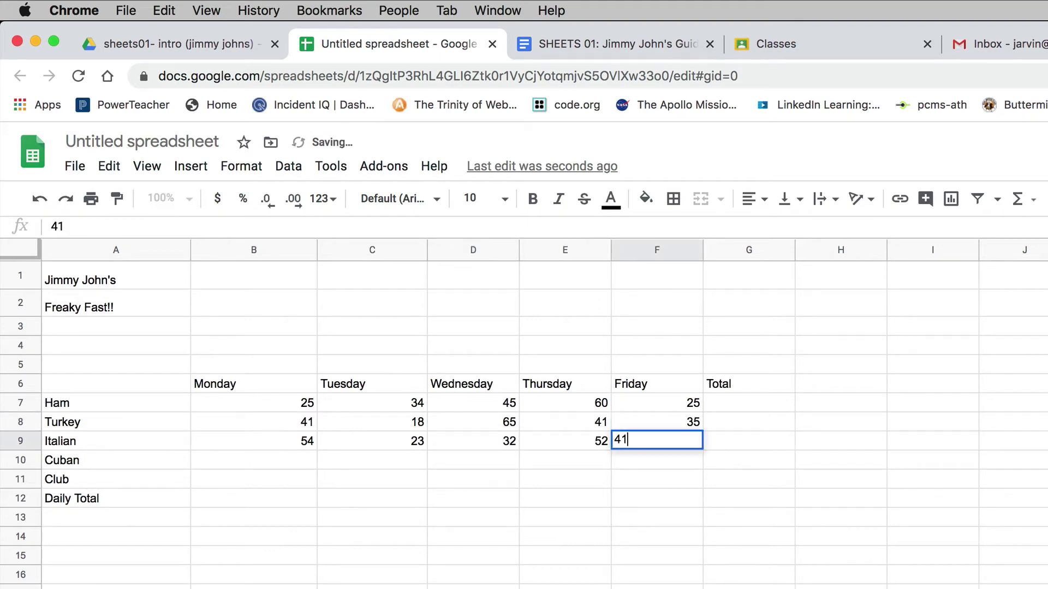
key(Return)
Fill the Cuban row with 25, 95, 41, 65 and 73.
key(Left)
key(Left)
key(Left)
key(Left)
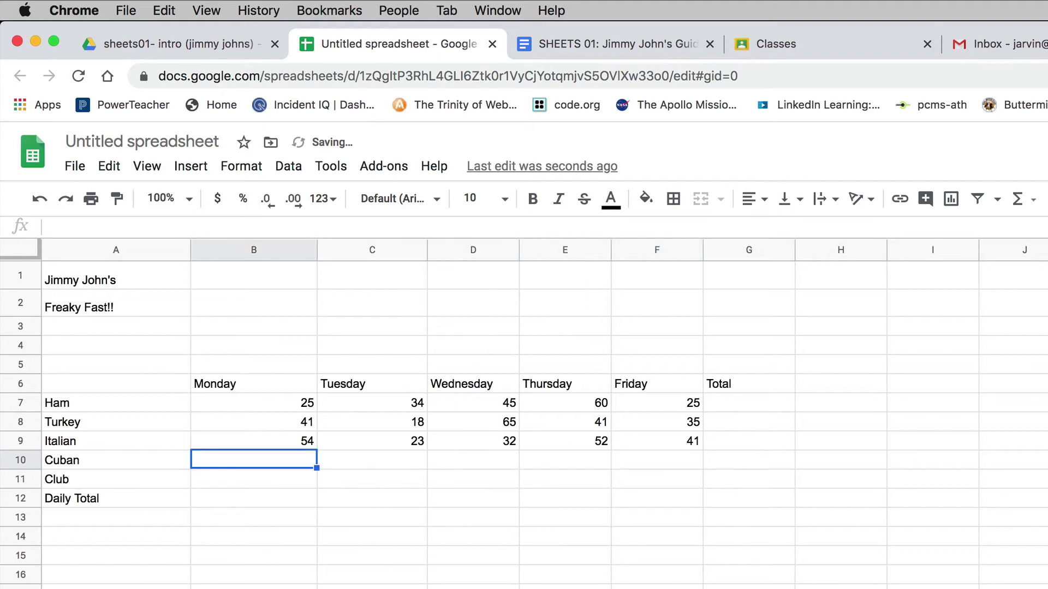
text(25)
key(Tab)
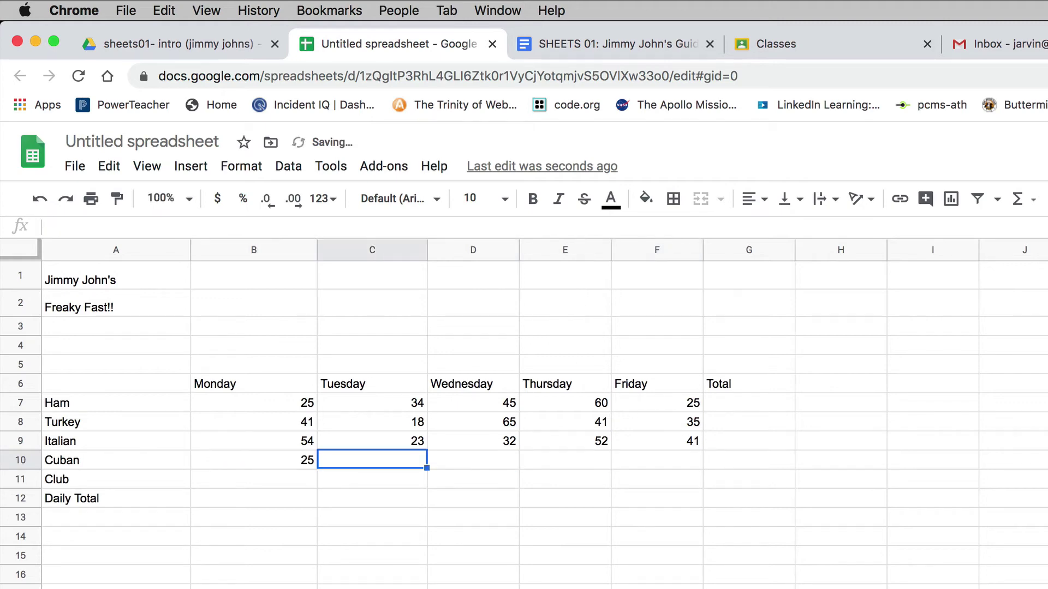
text(95)
key(Tab)
text(41)
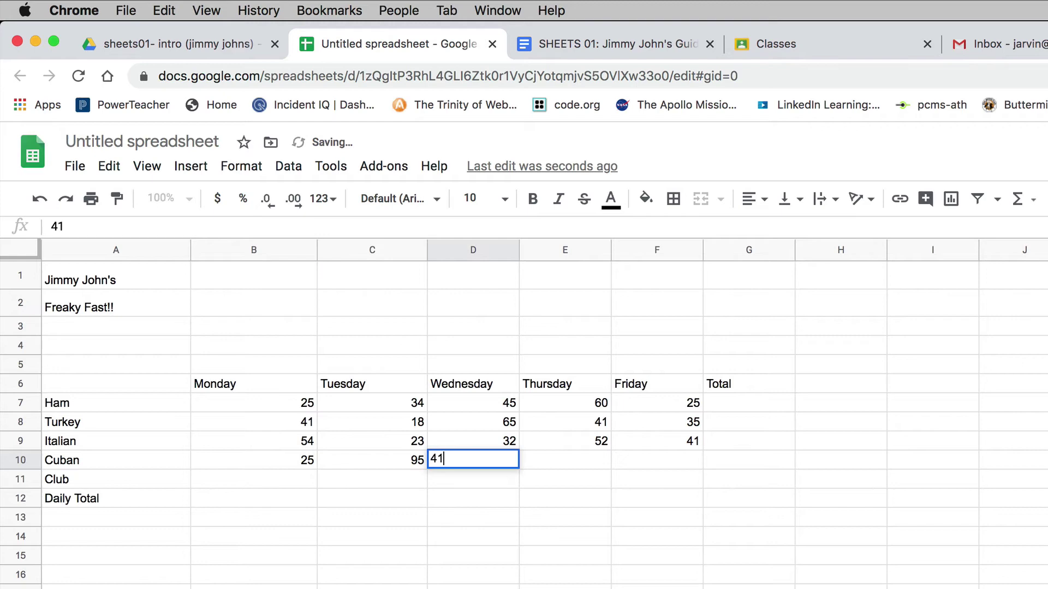
key(Tab)
text(65)
key(Tab)
text(73)
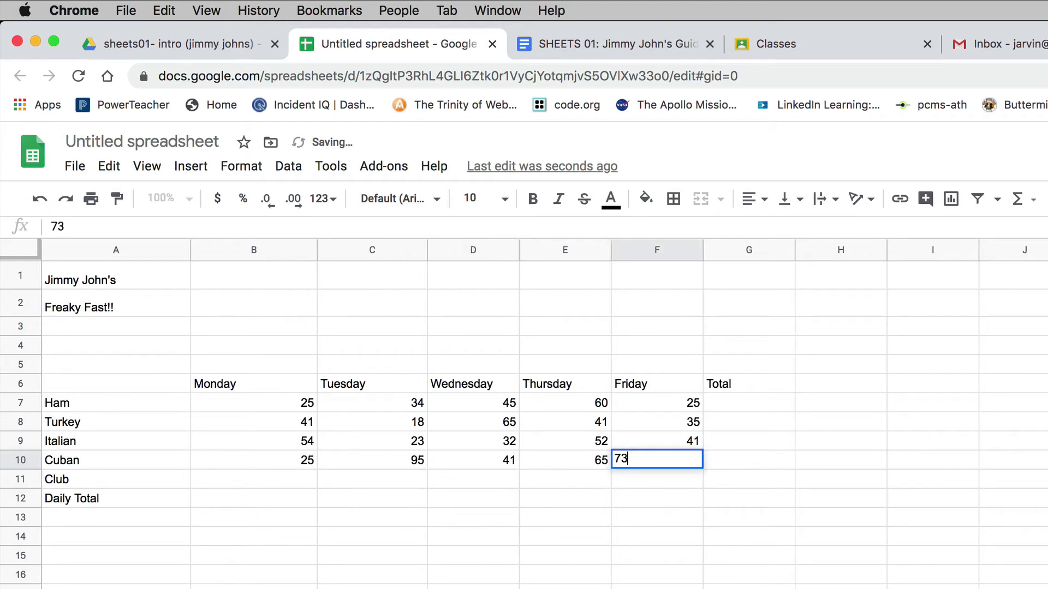
key(Tab)
Fill the Club row with 54, 74, 18, 29 and 37.
key(Return)
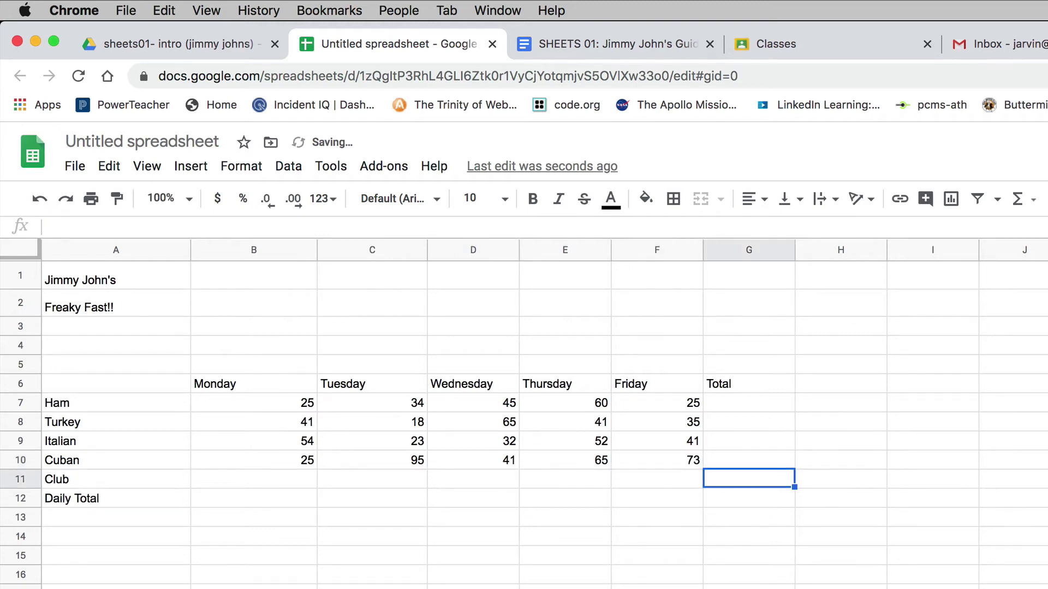
key(Left)
key(Left)
key(Left)
key(Left)
key(Left)
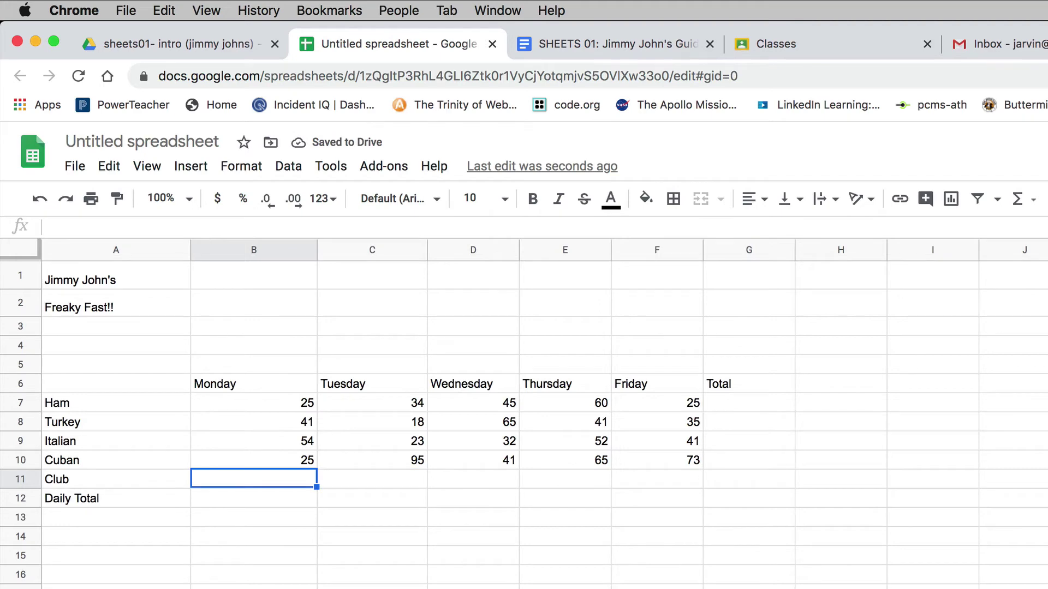
text(54)
key(Tab)
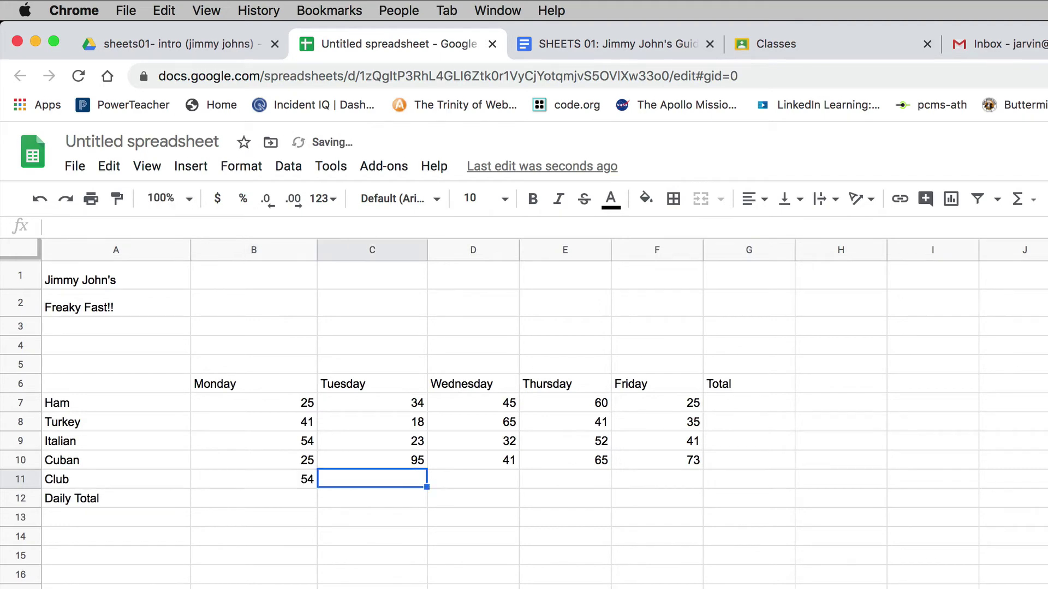
text(74)
key(Tab)
text(18)
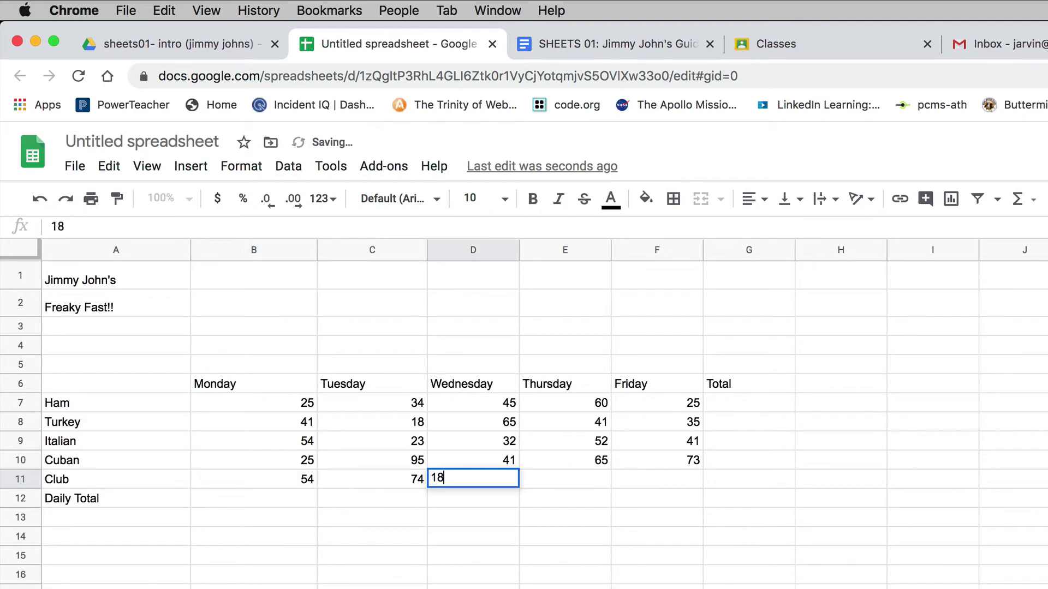
key(Tab)
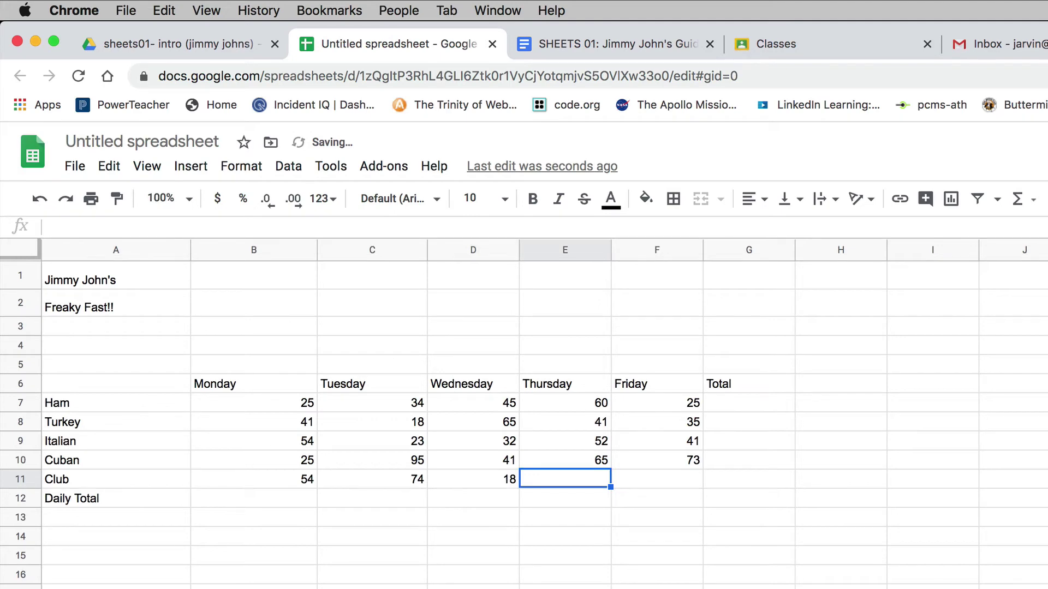
text(29)
key(Tab)
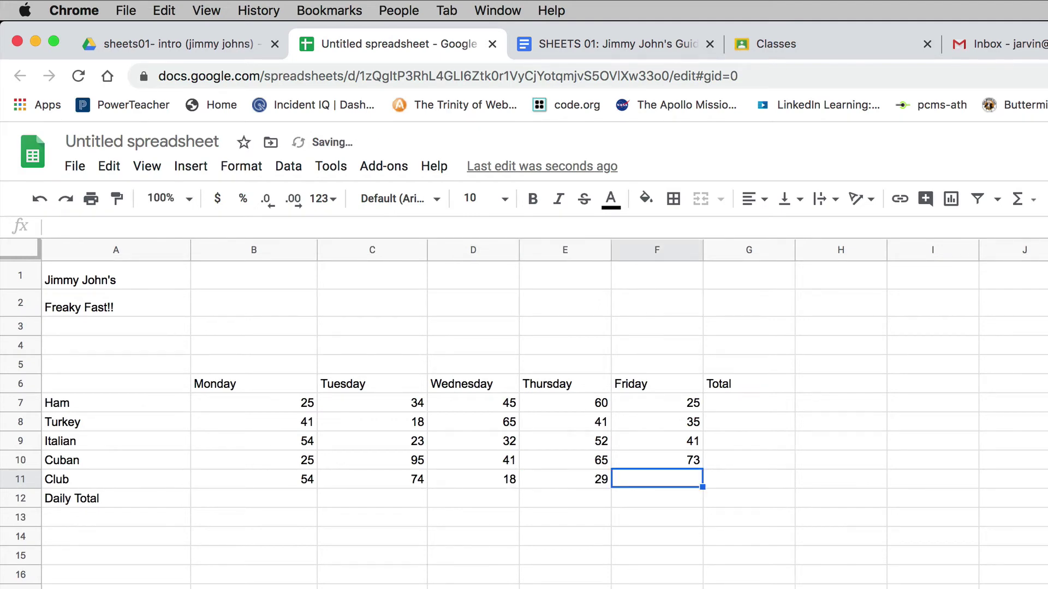
text(37)
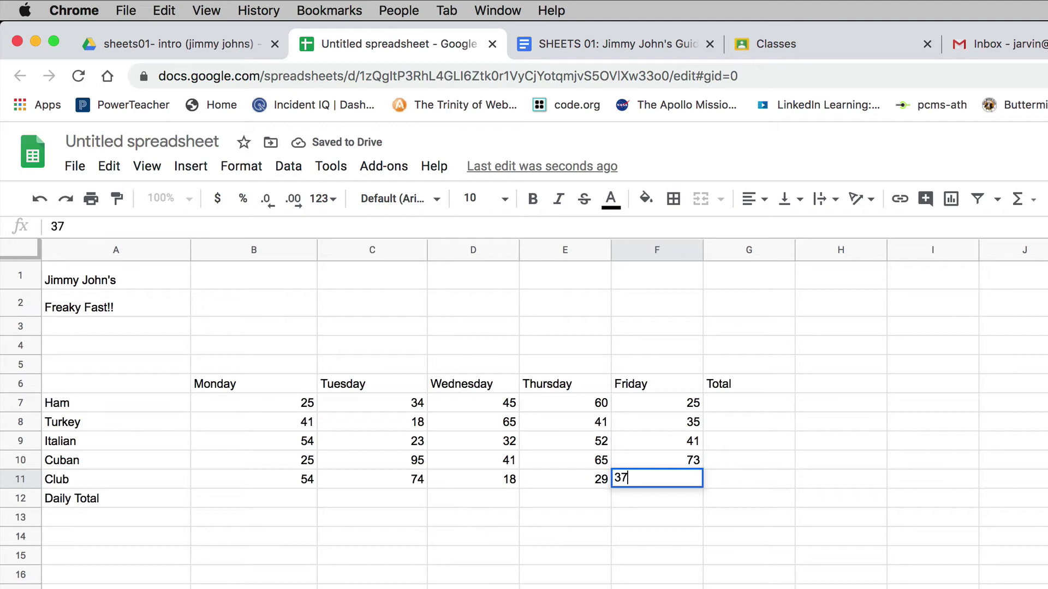
key(Return)
key(Left)
key(Left)
key(Left)
key(Left)
key(Left)
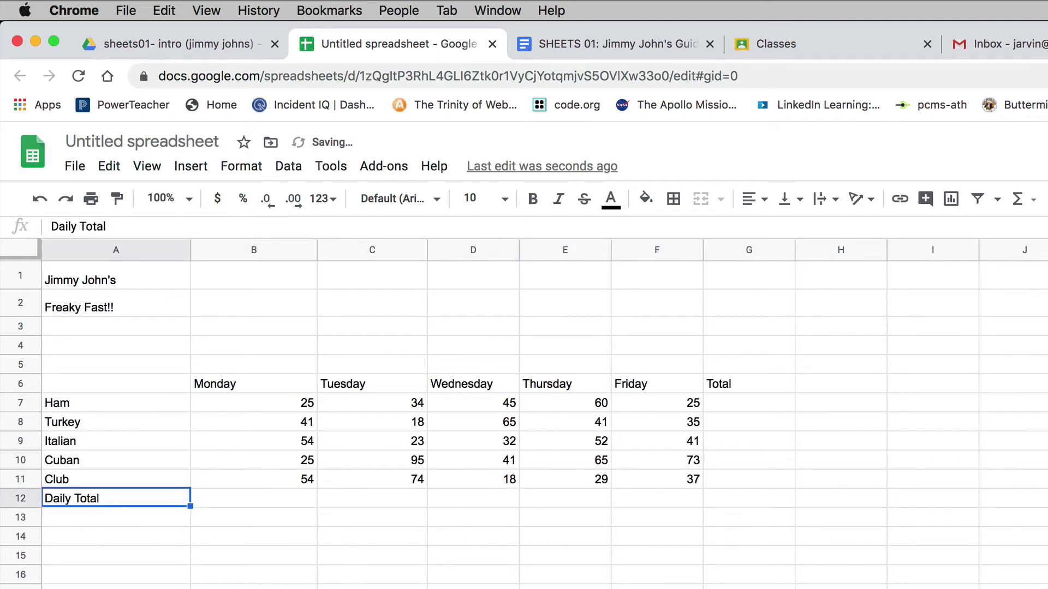
key(Up)
key(Up)
key(Up)
key(Up)
key(Up)
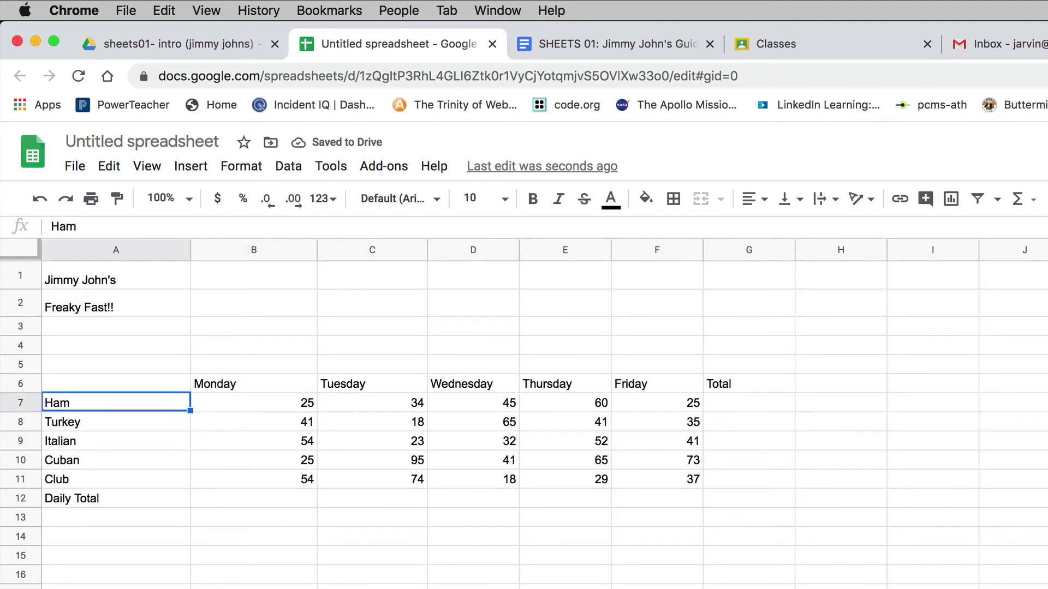
key(Down)
key(Down)
key(Down)
key(Down)
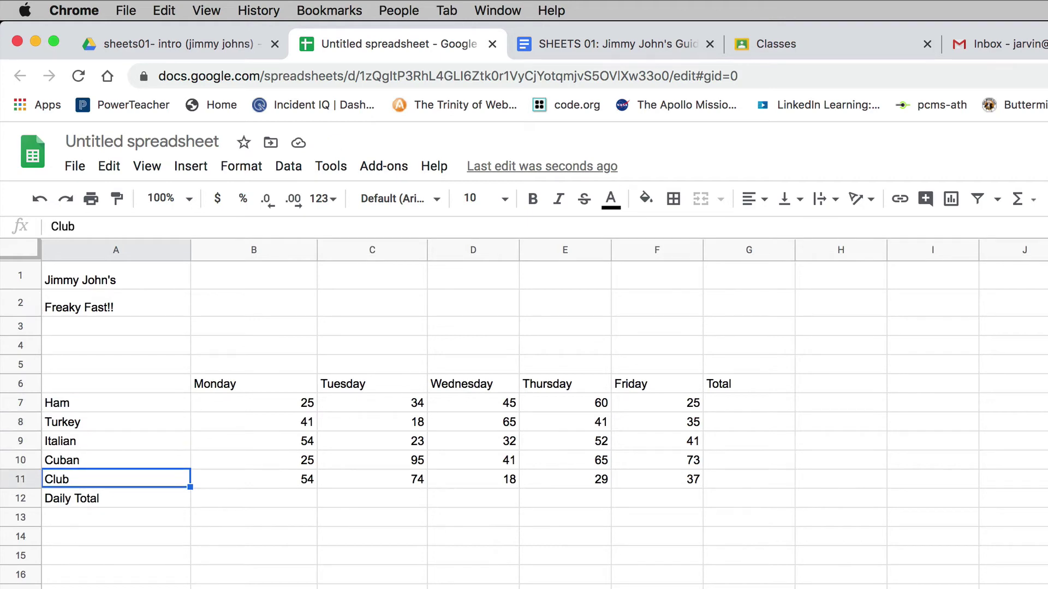
key(Up)
key(Up)
key(Up)
key(Up)
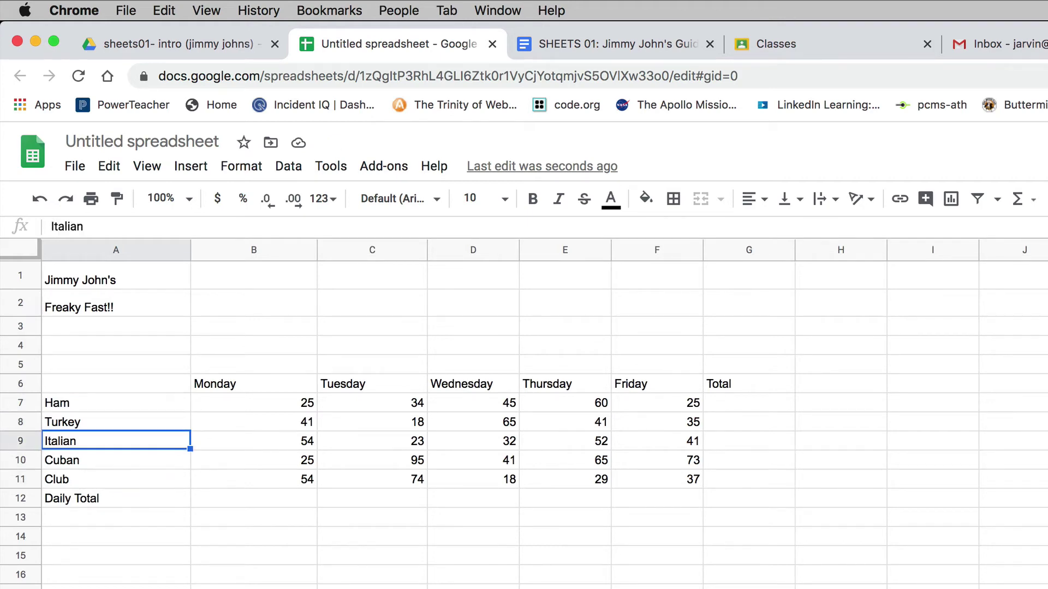
key(Right)
key(Right)
key(Right)
key(Right)
key(Right)
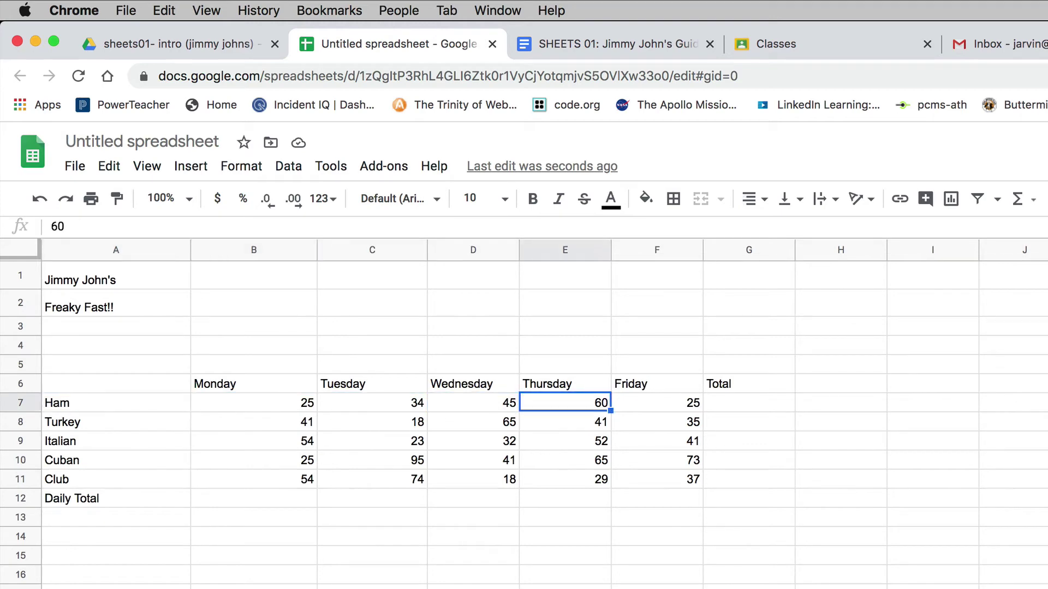
key(Down)
key(Down)
key(Down)
key(Down)
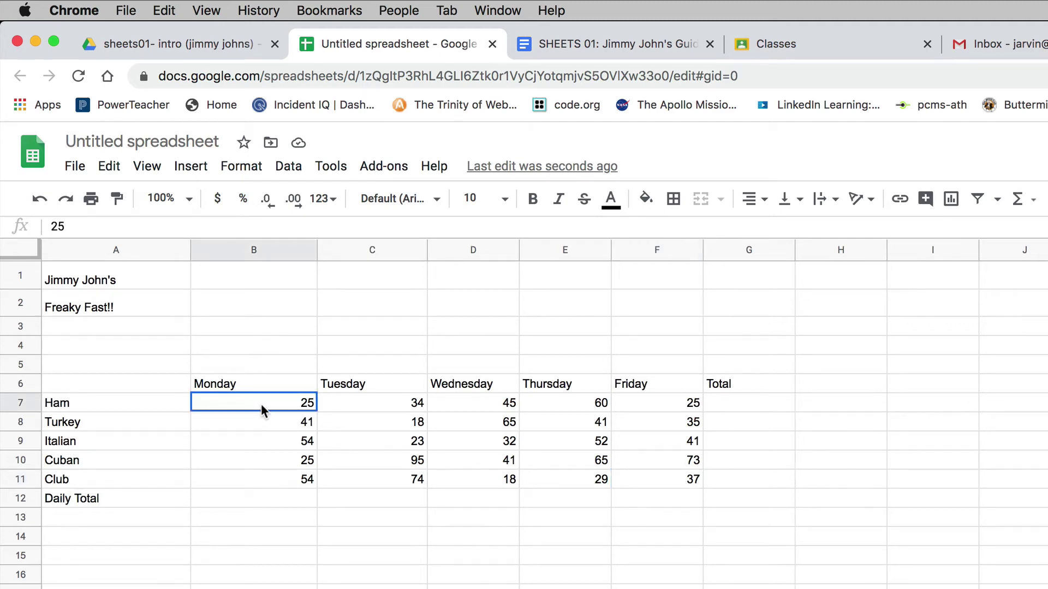
key(Down)
Total Ham's Monday–Friday sales in G7 with =SUM(B7:F7), giving 189.
drag(252, 404, 734, 412)
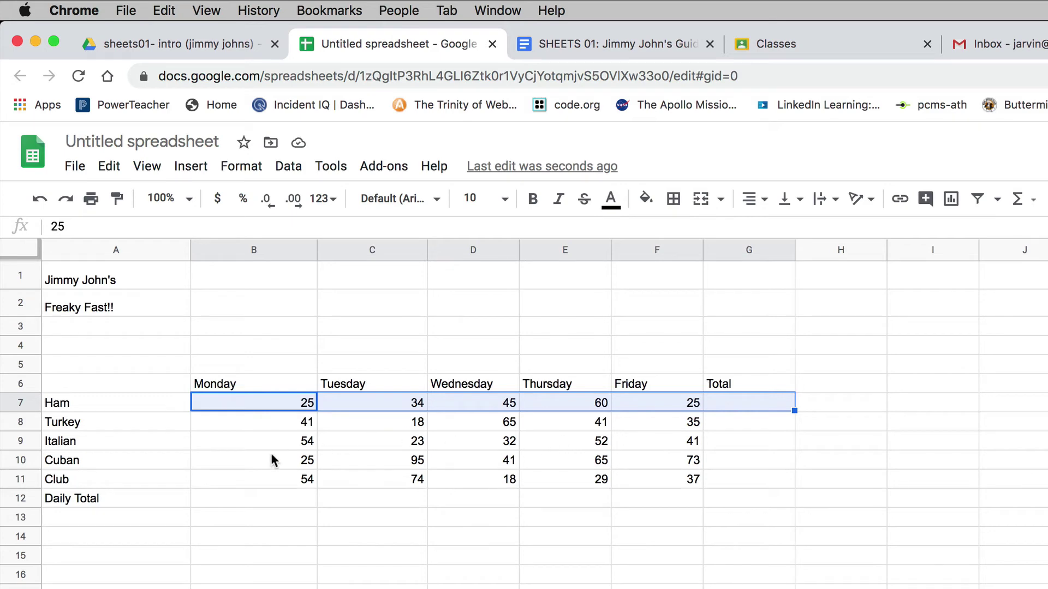
click(239, 422)
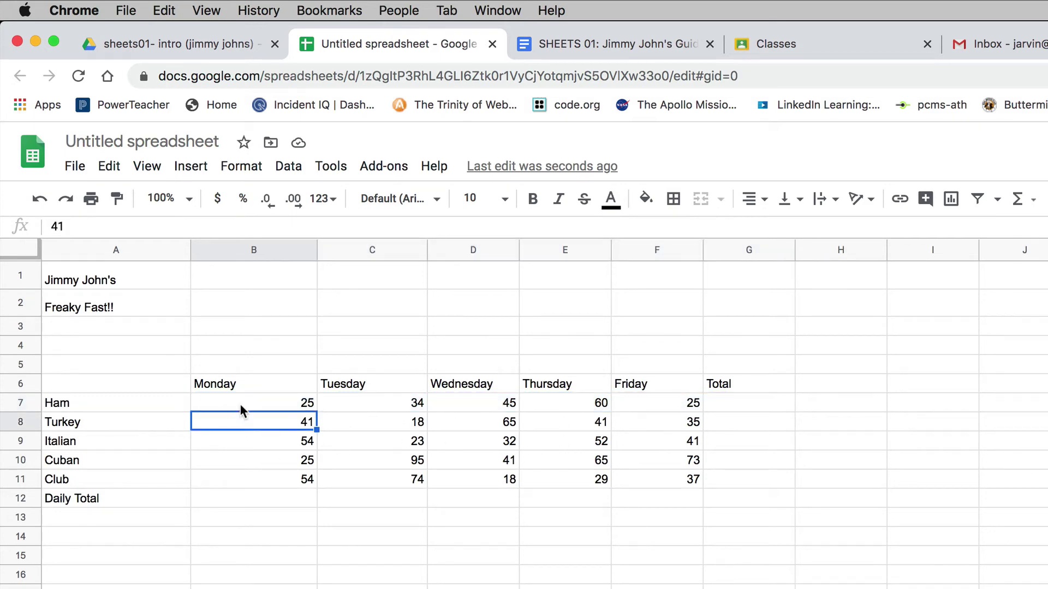
click(240, 406)
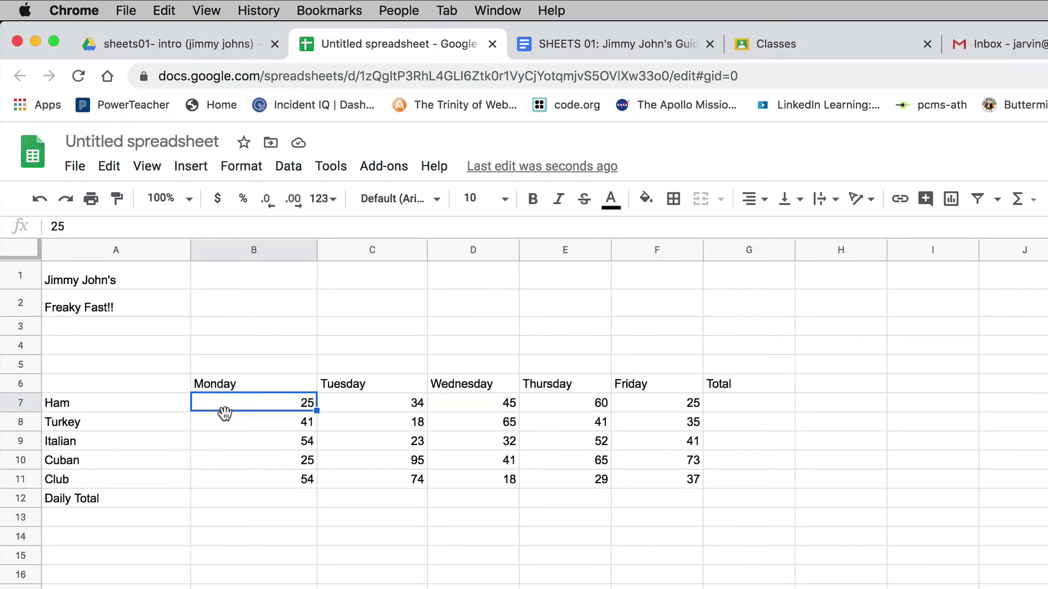
drag(236, 403, 647, 401)
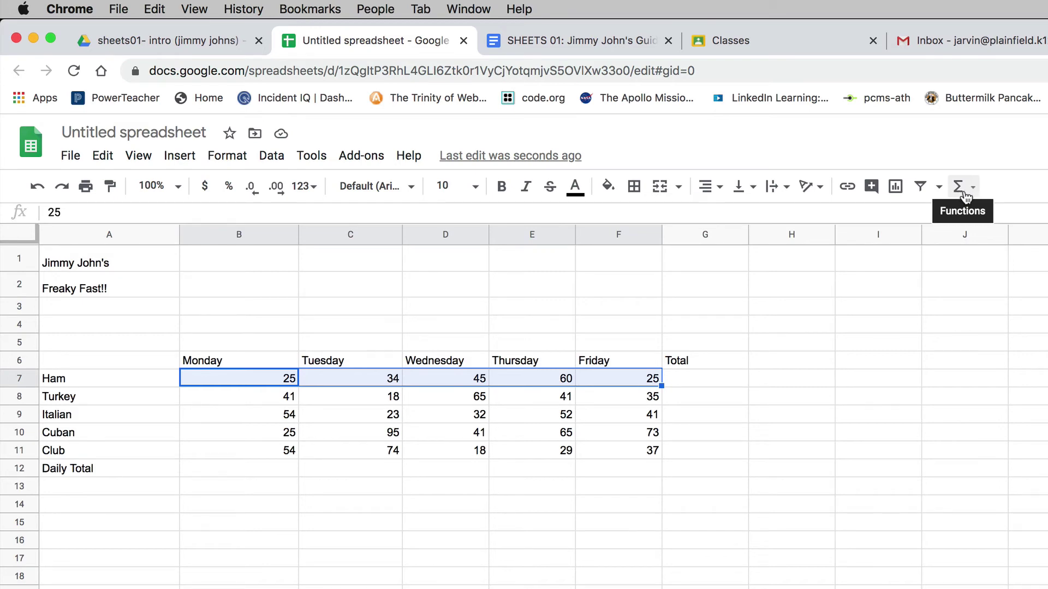
click(963, 195)
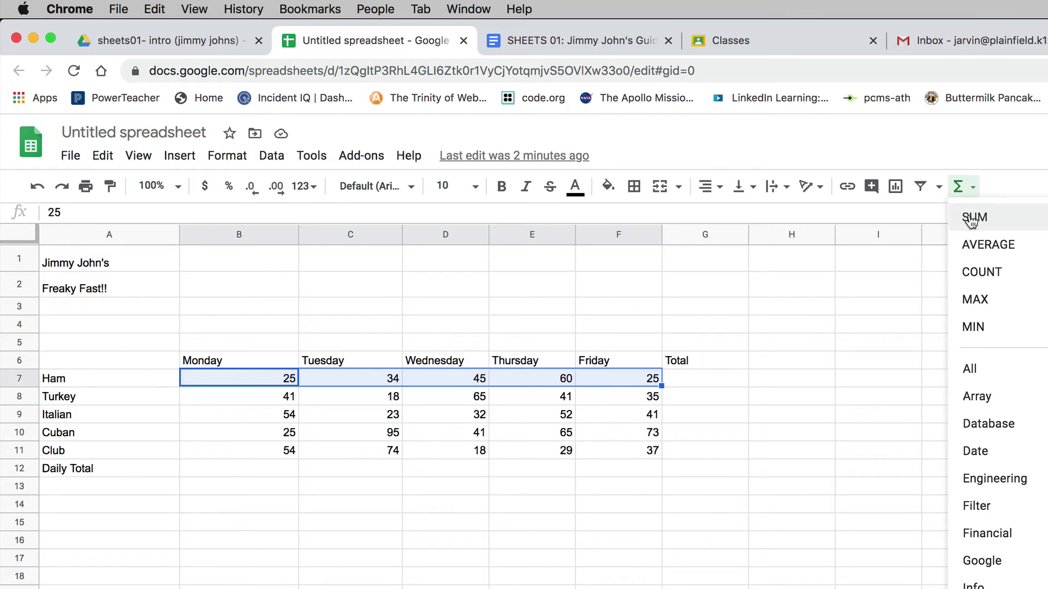
click(971, 218)
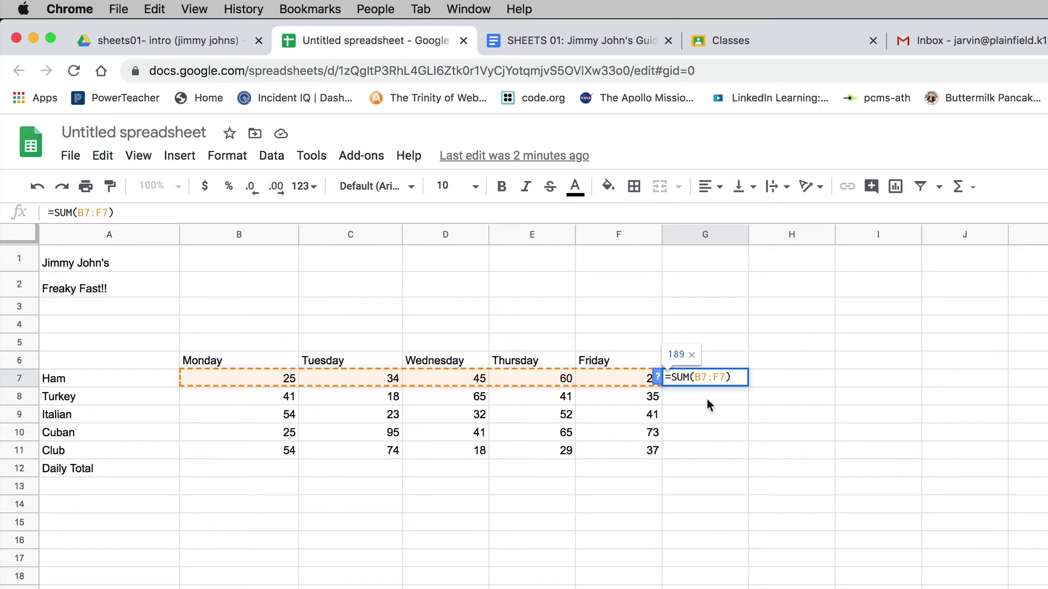
key(Return)
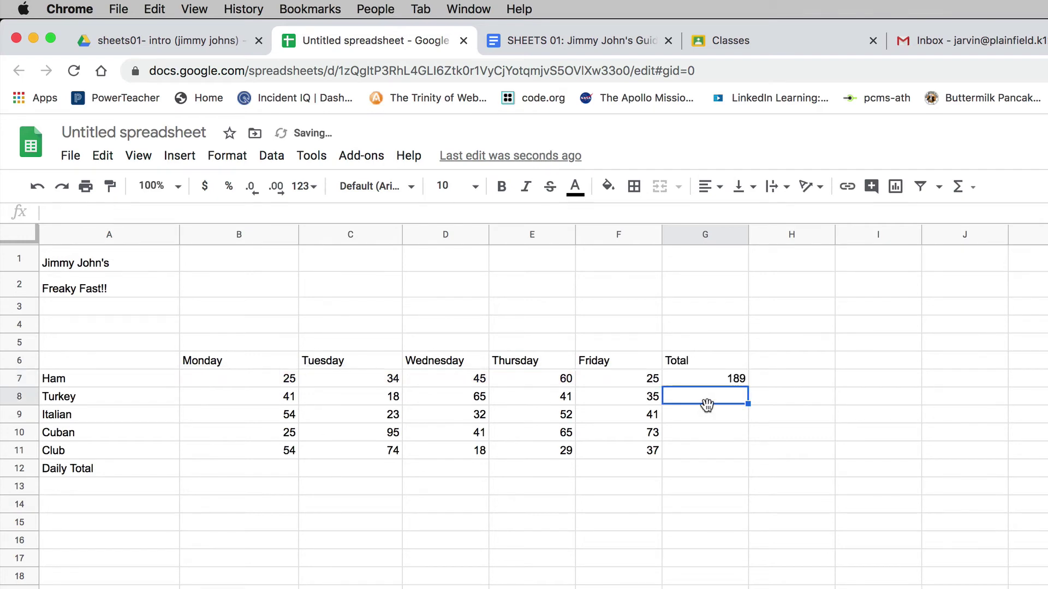
click(710, 379)
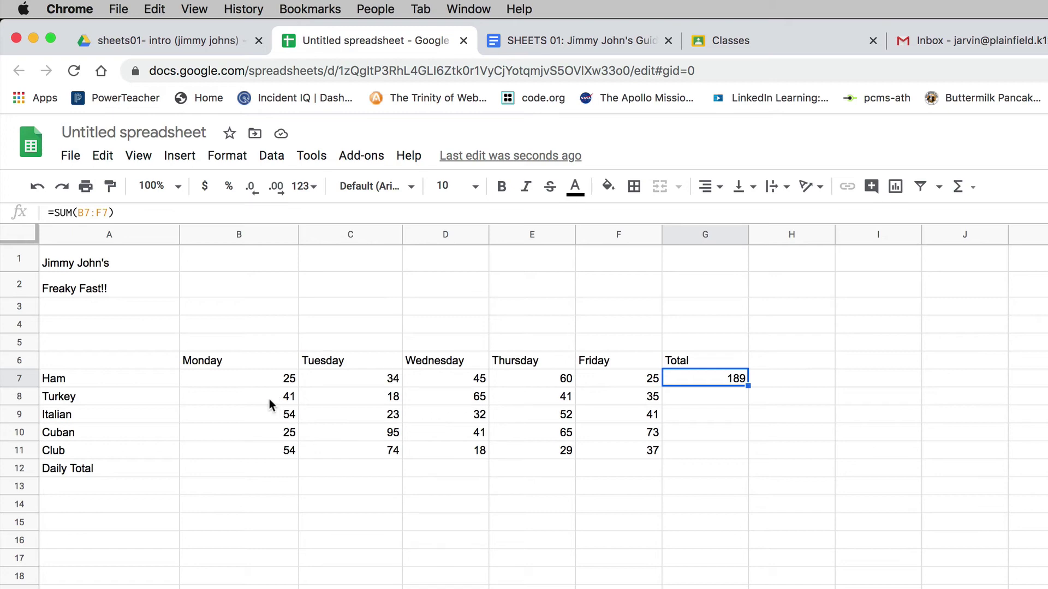
Sum the Turkey and Italian rows into G8 and G9, giving totals of 200 and 202.
drag(271, 398, 717, 396)
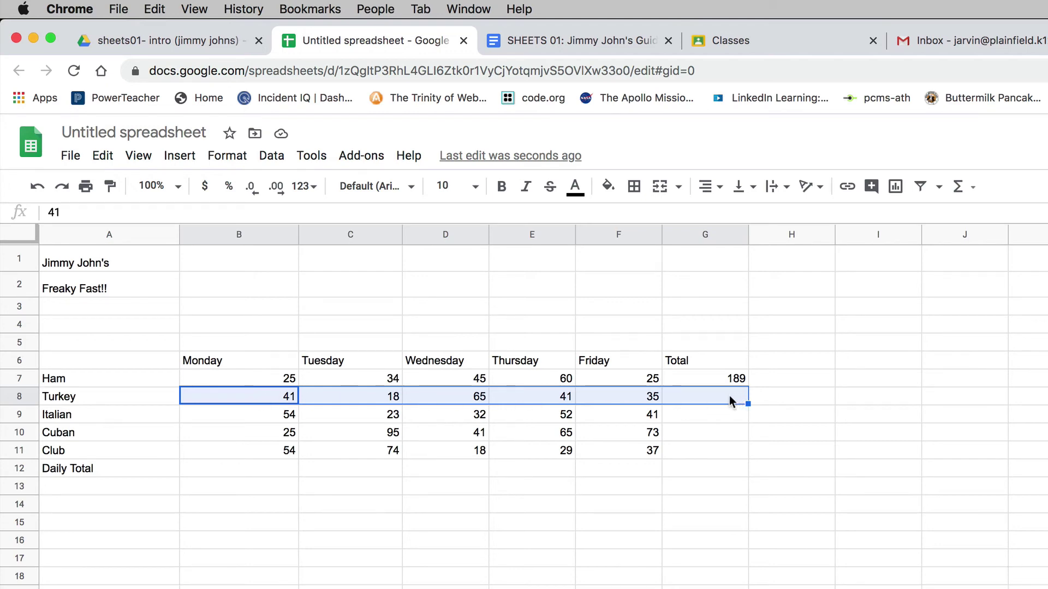
click(428, 473)
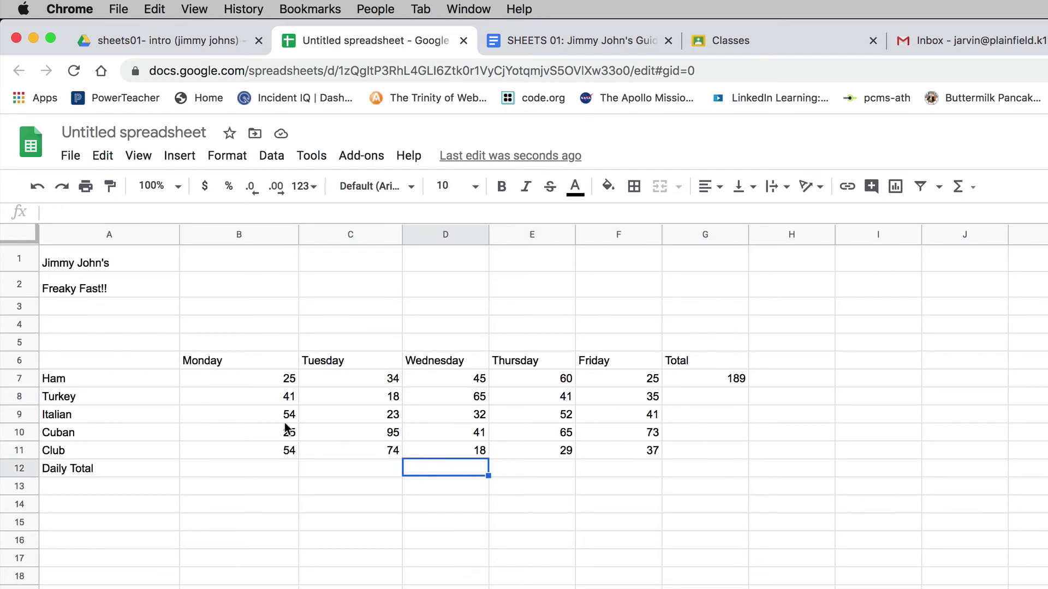
drag(247, 396, 594, 404)
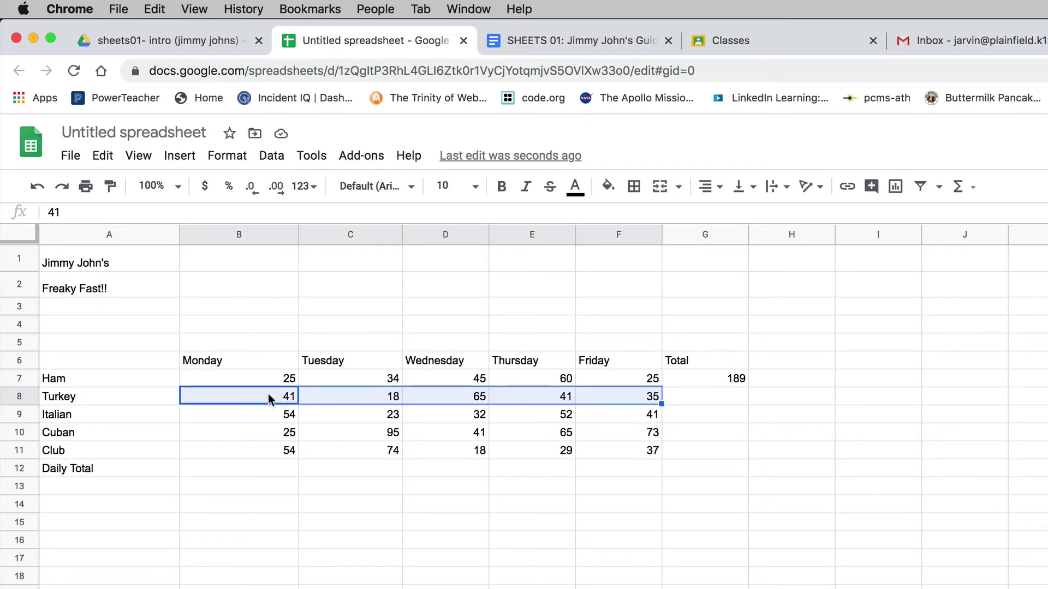
click(964, 188)
click(969, 218)
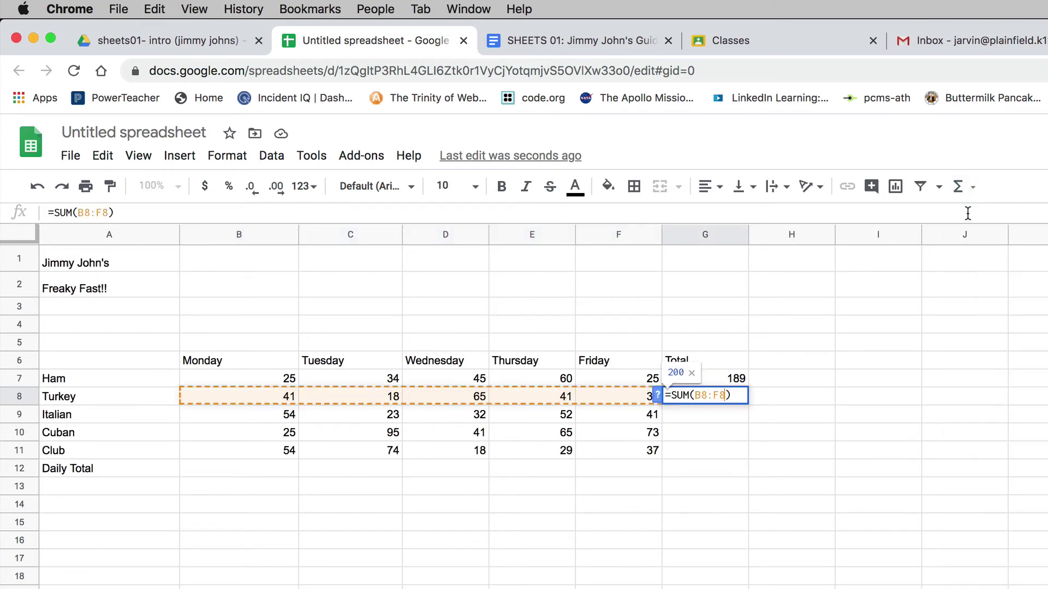
key(Return)
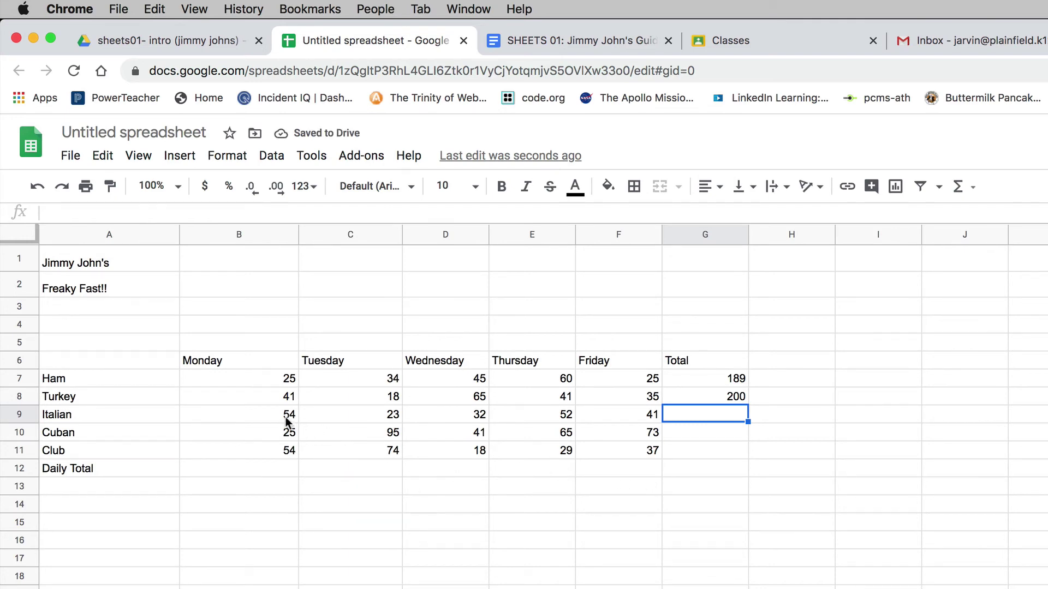
drag(285, 418, 632, 416)
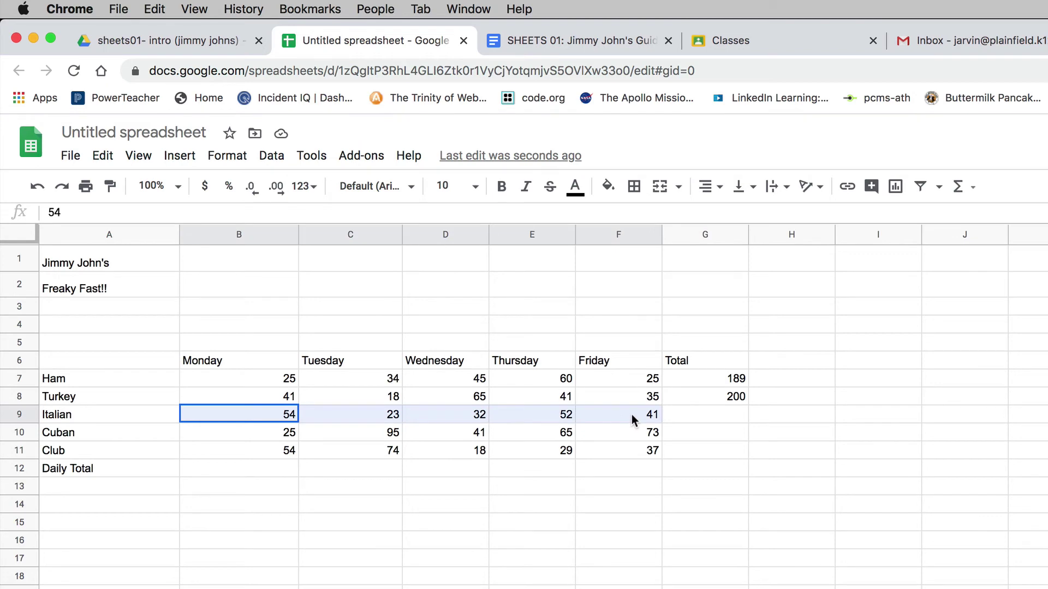
click(970, 188)
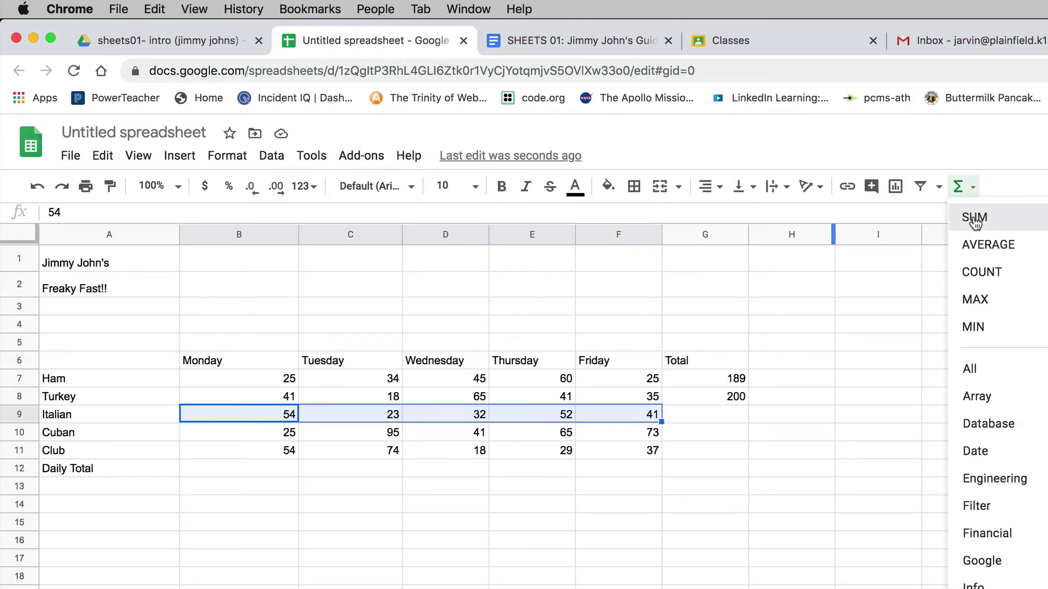
click(974, 218)
key(Return)
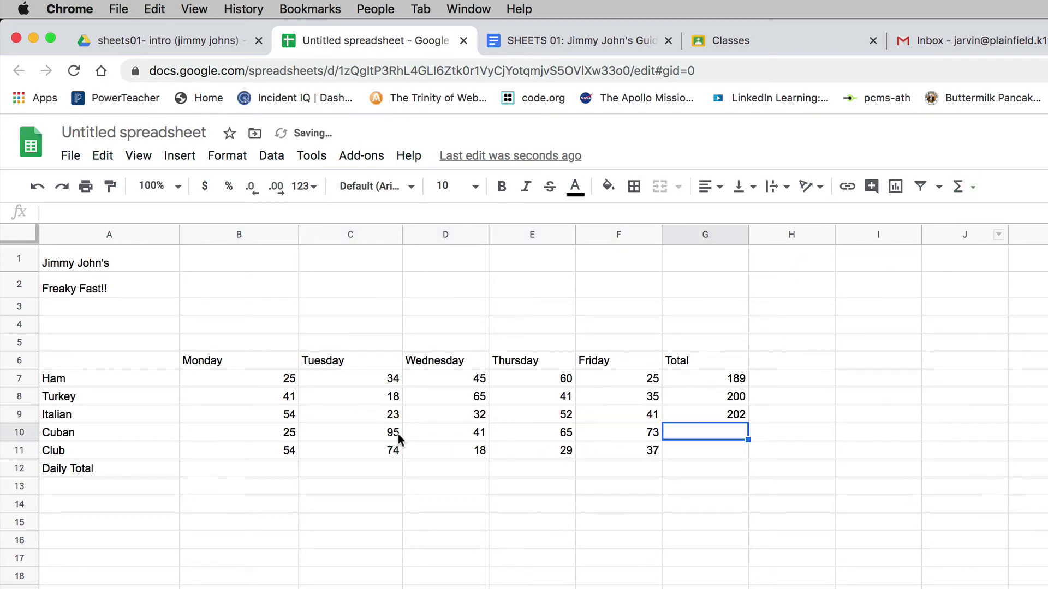
Sum the Cuban and Club rows into G10 and G11, giving totals of 299 and 212.
drag(260, 431, 649, 431)
click(960, 188)
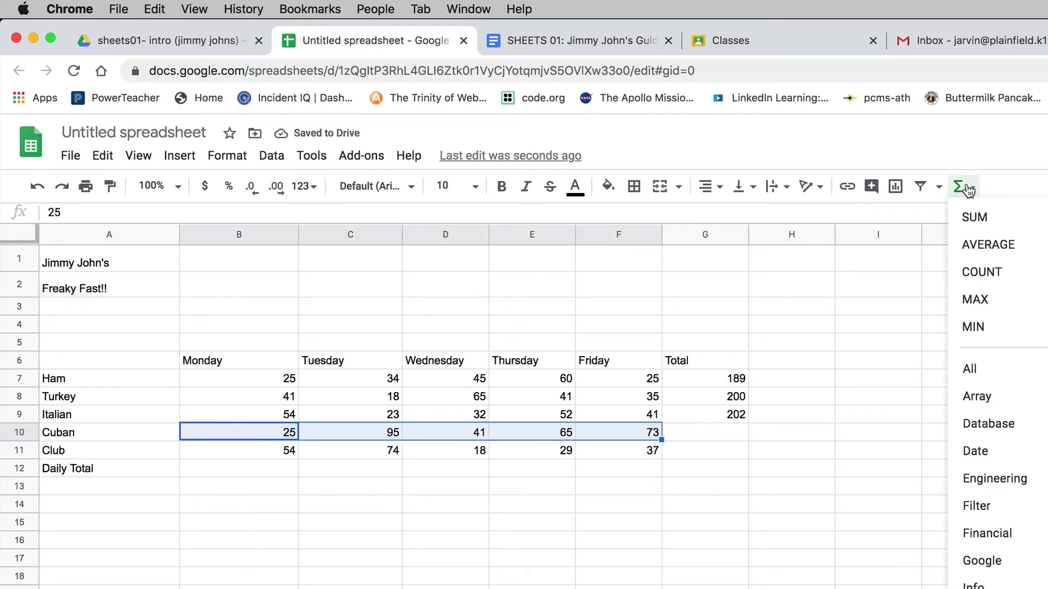
click(976, 221)
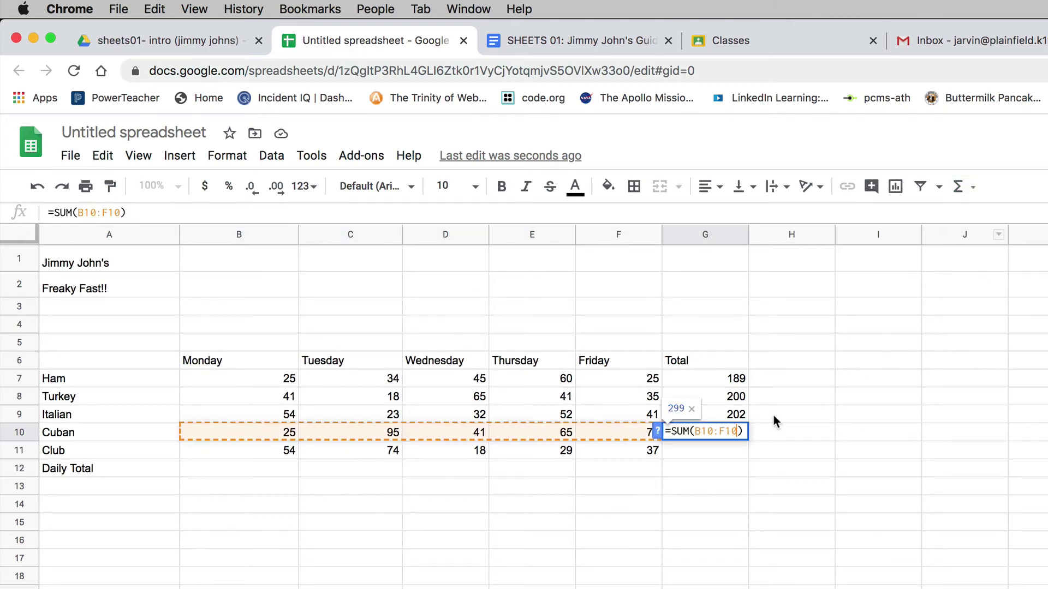
key(Return)
drag(281, 450, 641, 453)
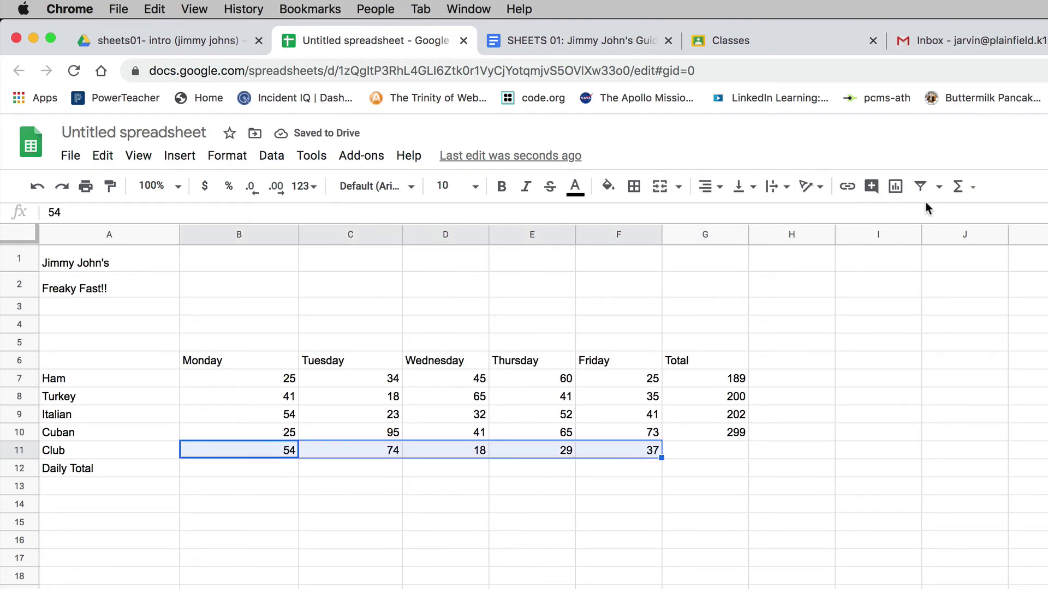
click(975, 191)
click(976, 218)
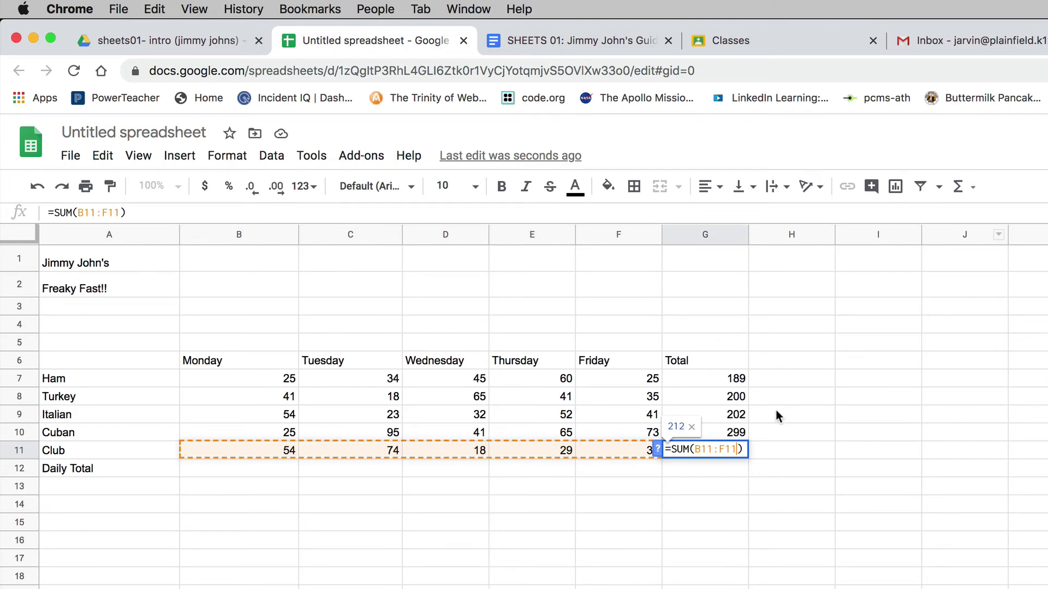
key(Return)
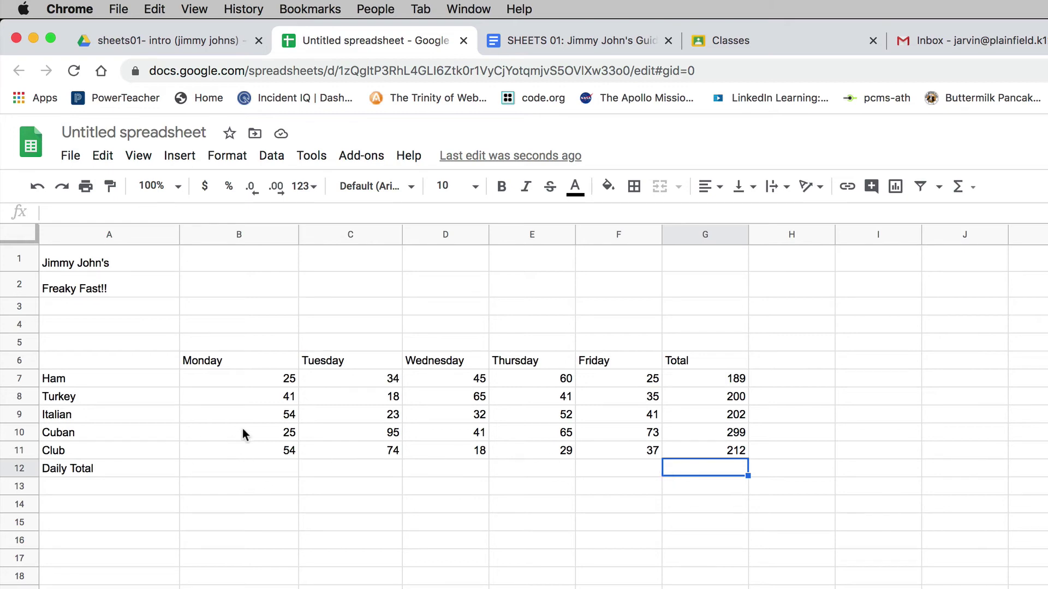
Add SUM daily totals for Monday (199) in B12 and Tuesday (244) in C12.
click(208, 362)
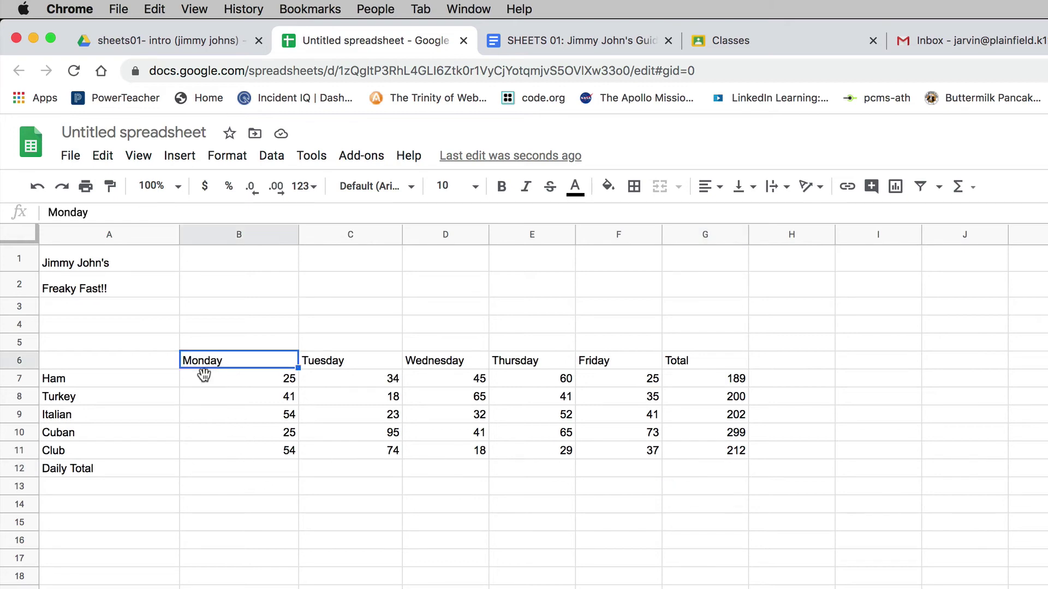
click(257, 384)
drag(256, 381, 234, 451)
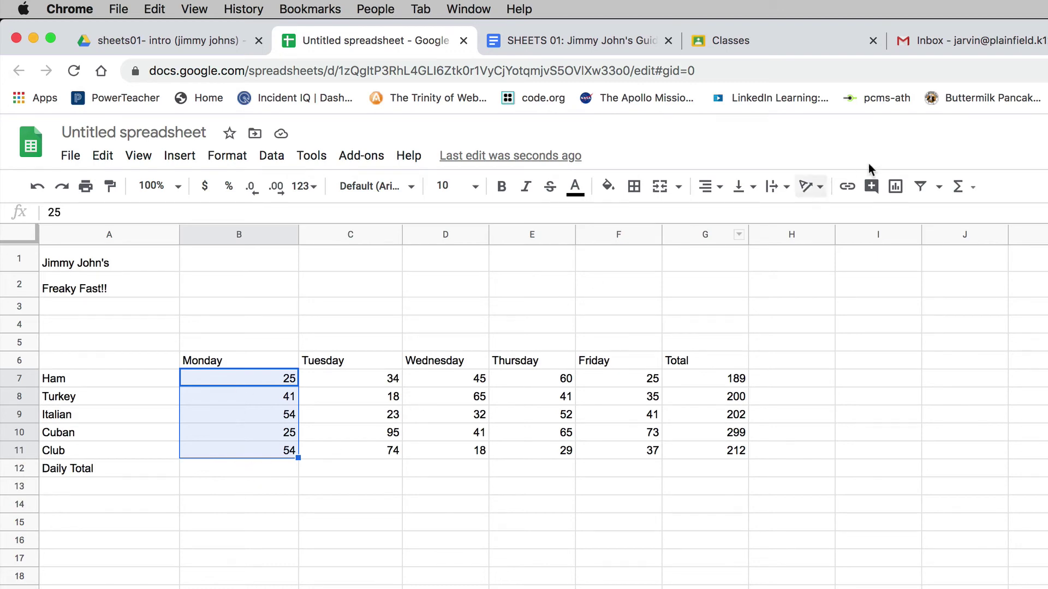
click(972, 188)
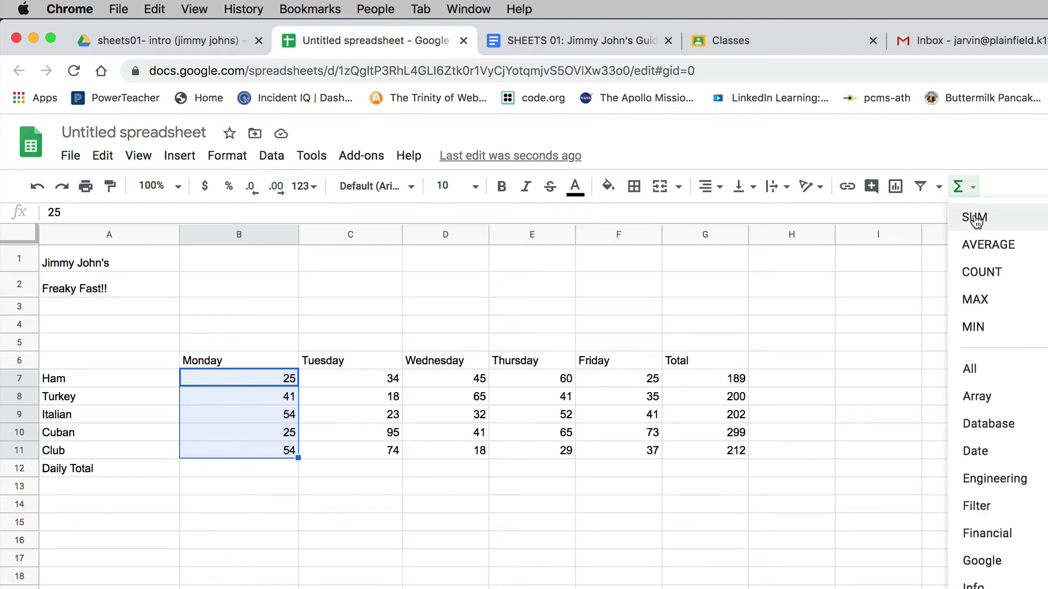
click(974, 217)
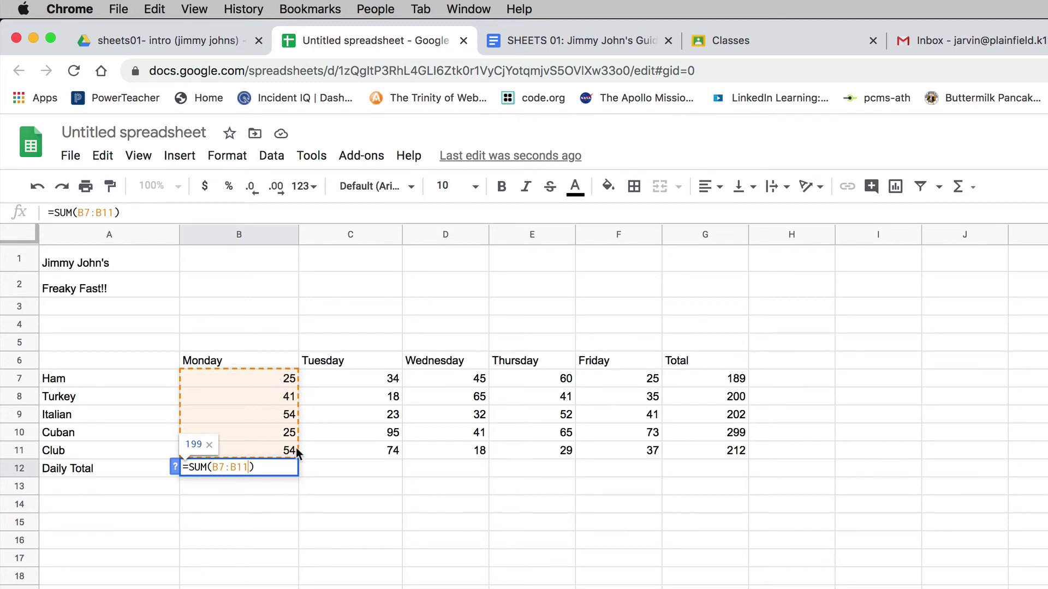
key(Return)
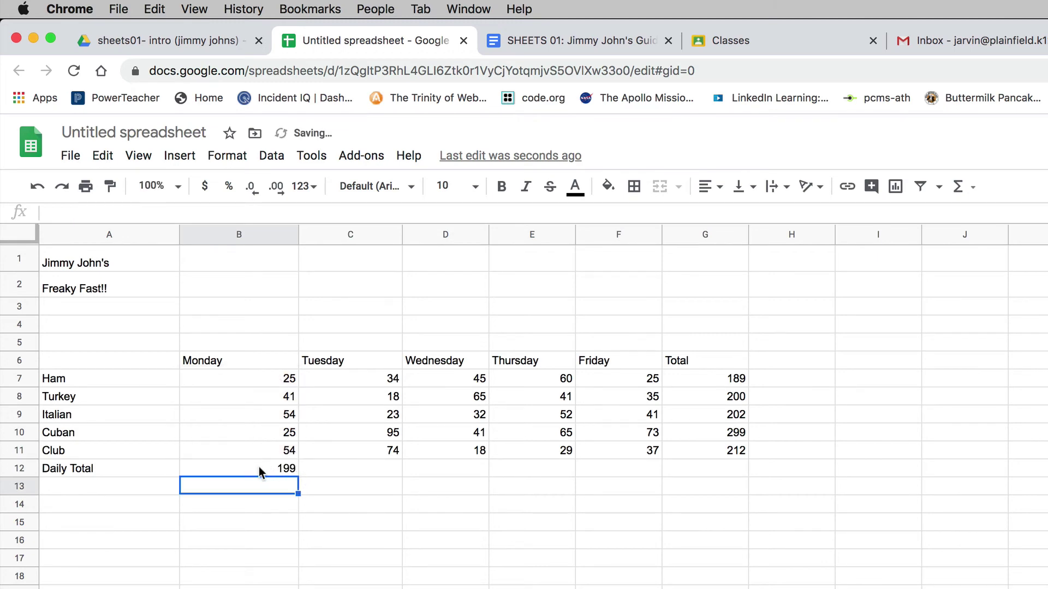
click(260, 468)
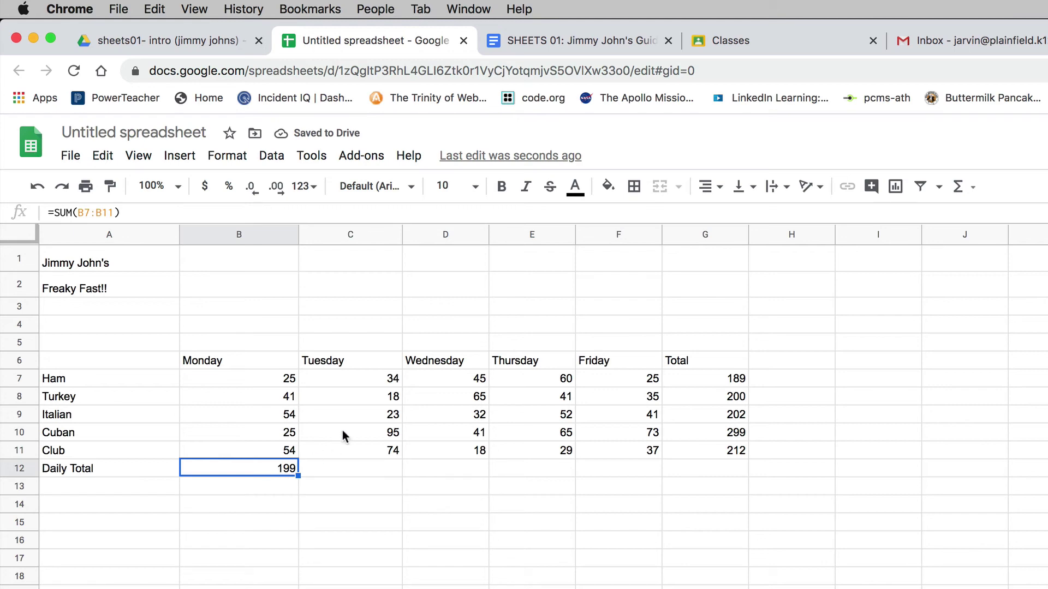
drag(372, 382, 359, 449)
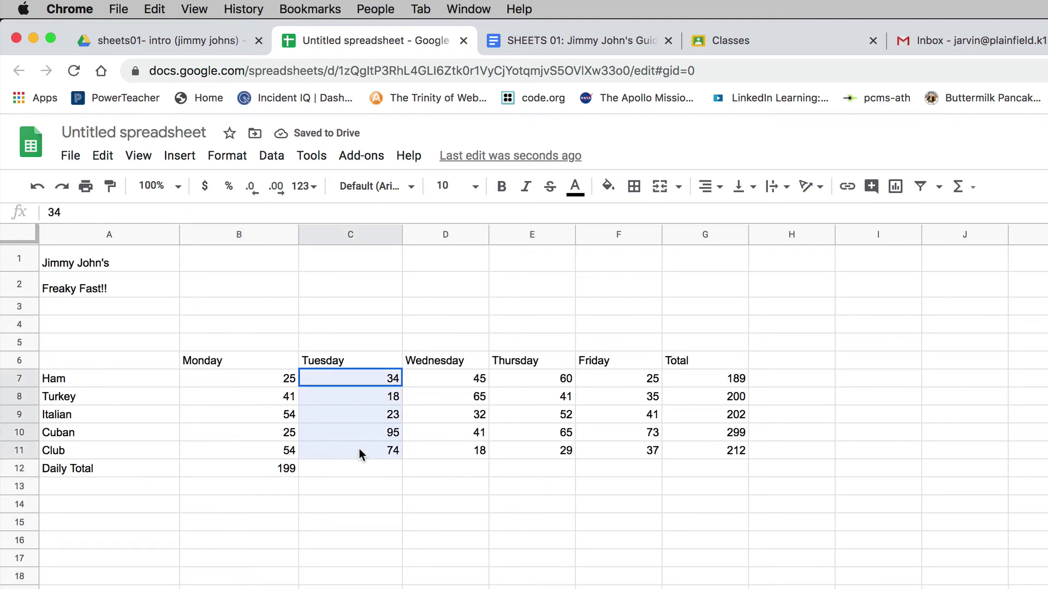
click(958, 188)
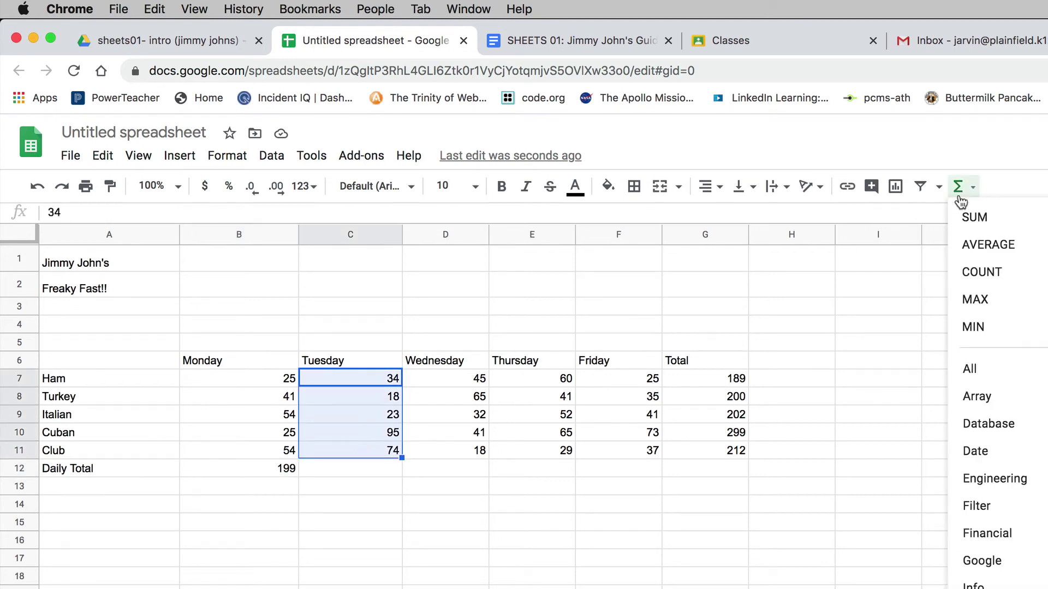
click(982, 230)
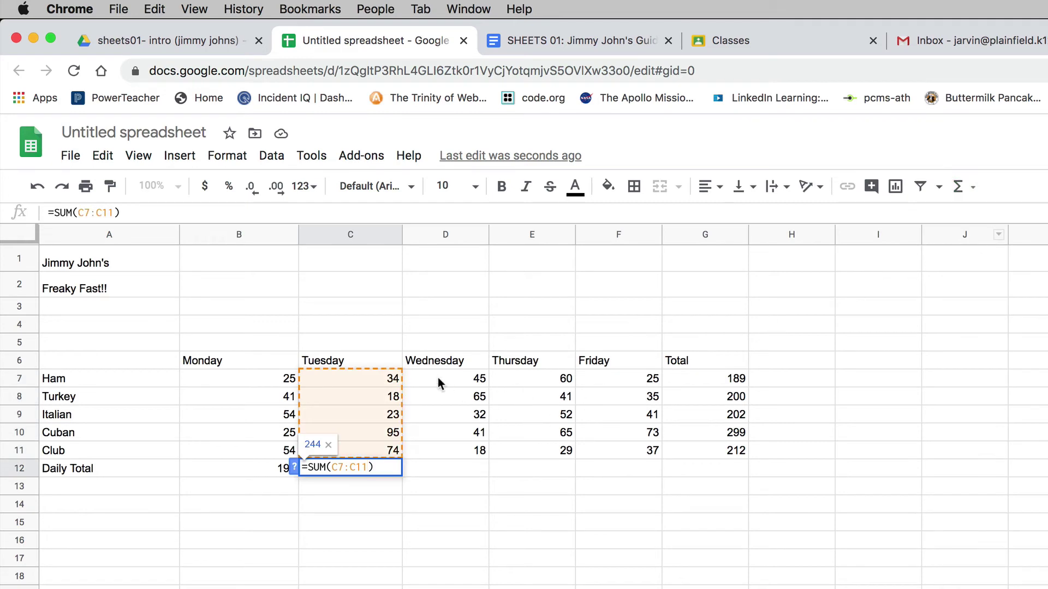
key(Return)
Add SUM daily totals for Wednesday (201), Thursday (247) and Friday (211) in D12–F12.
drag(437, 378, 436, 447)
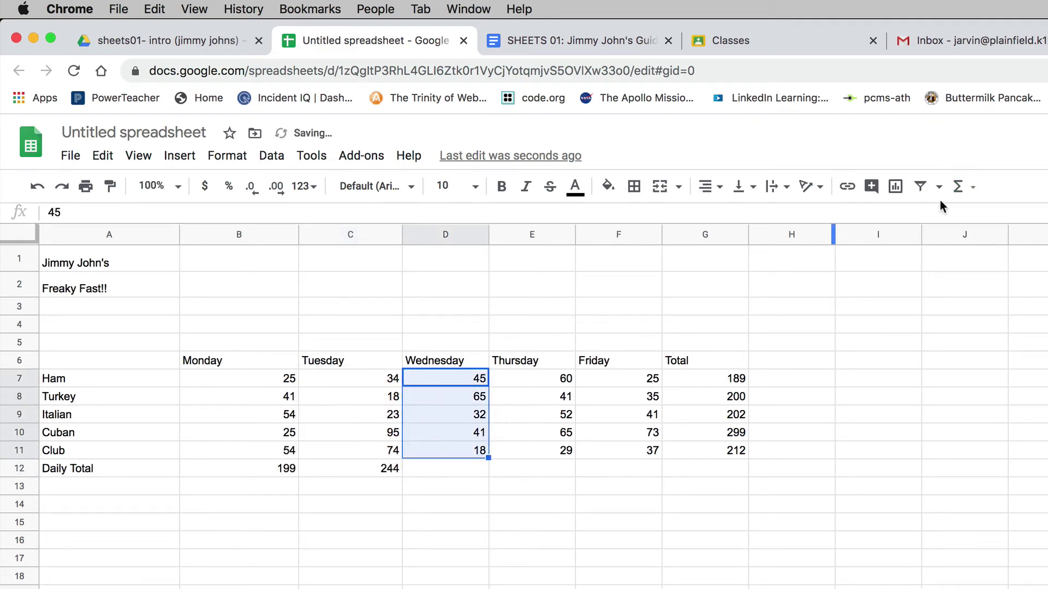
click(960, 188)
click(974, 216)
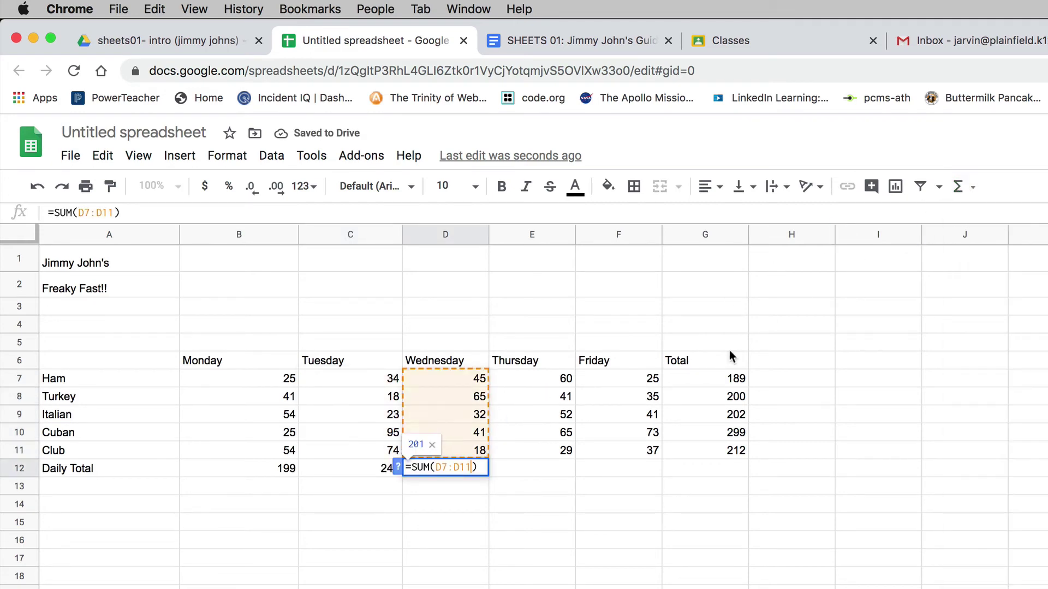
key(Return)
drag(542, 382, 538, 451)
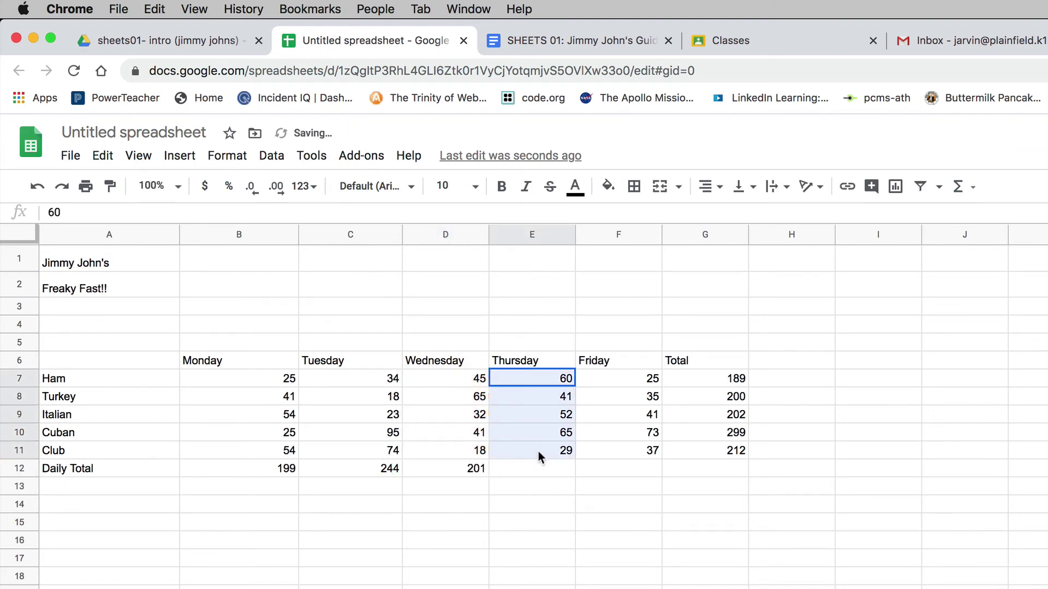
click(959, 188)
click(967, 220)
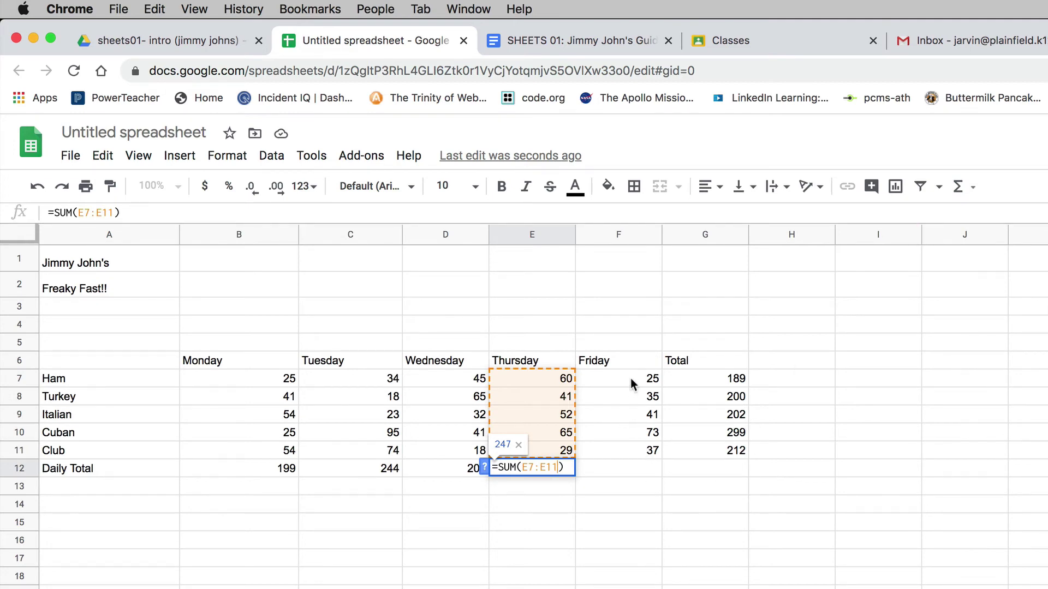
drag(633, 390, 630, 412)
drag(620, 454, 619, 454)
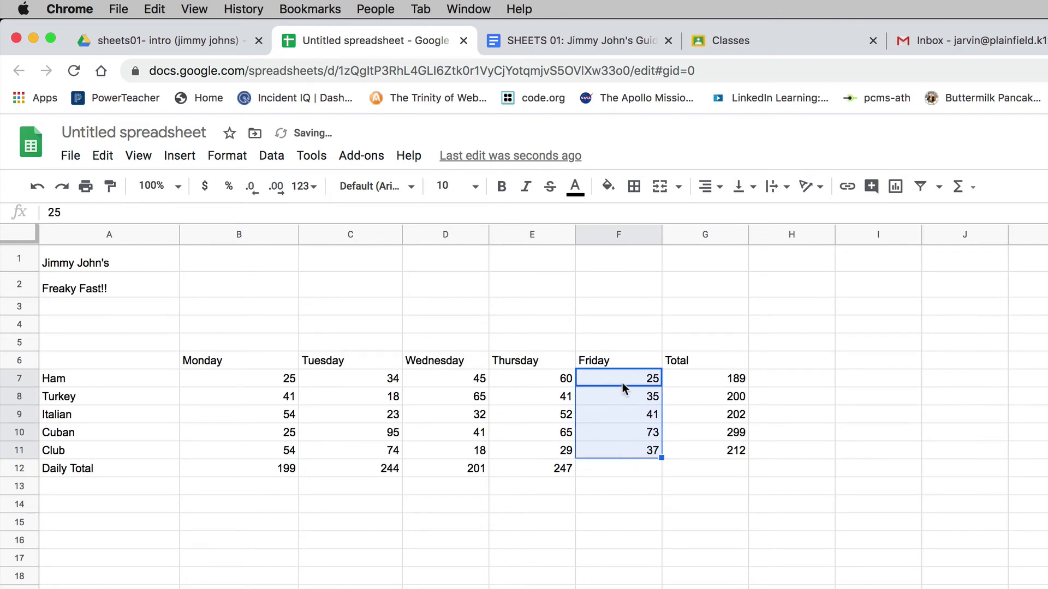
click(960, 186)
click(965, 211)
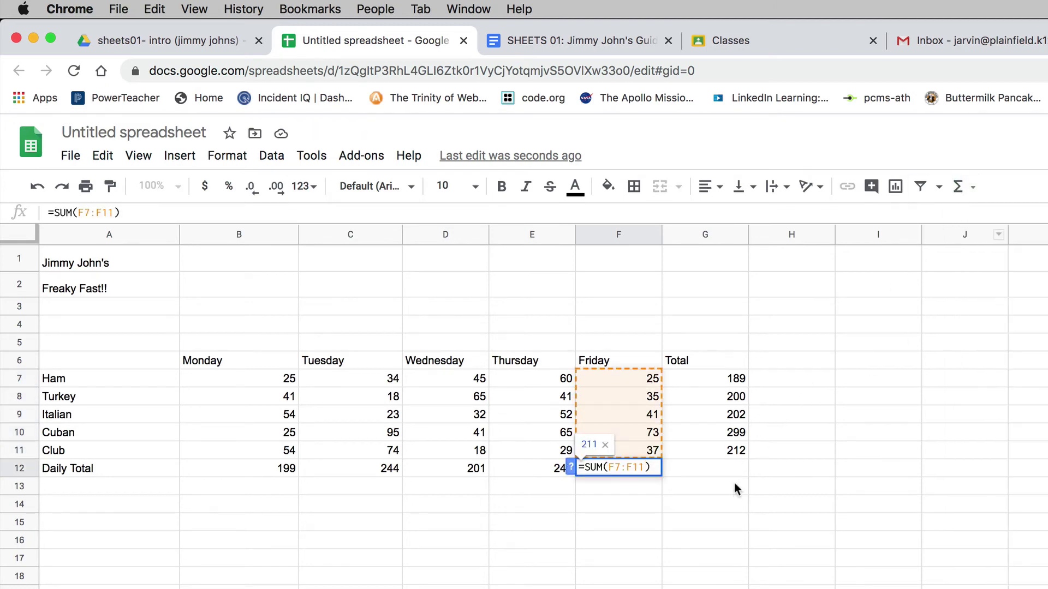
click(709, 469)
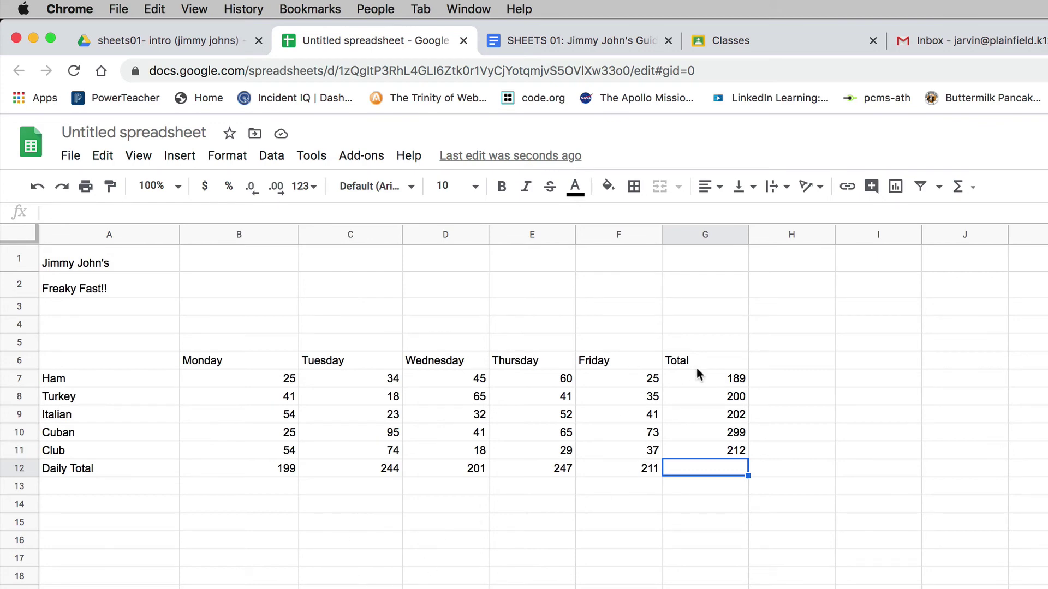
Enter =SUM(G7:G11) in G12 for a weekly grand total of 1102.
drag(702, 374, 703, 447)
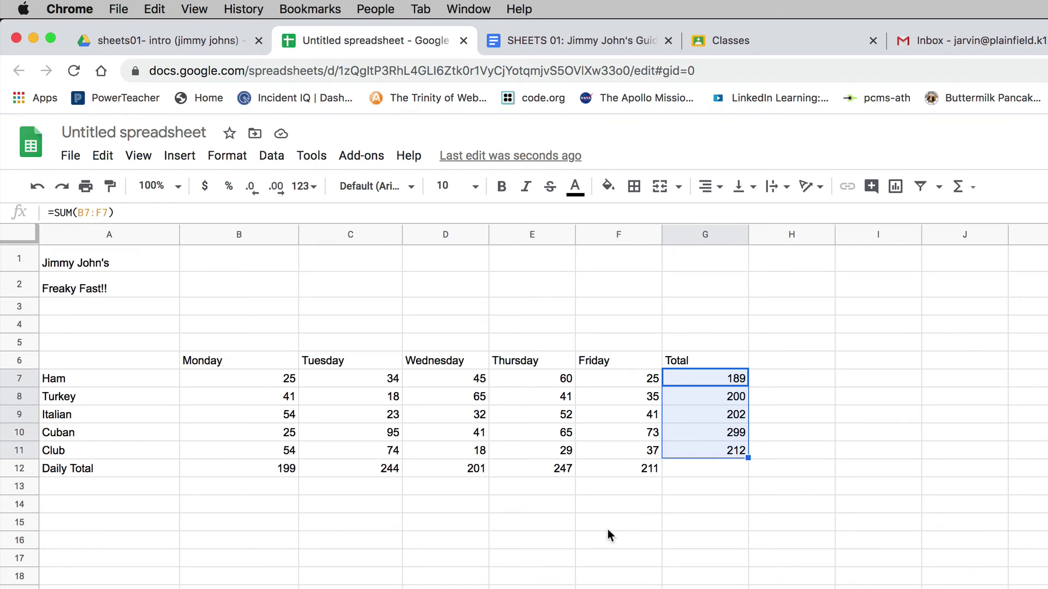
drag(251, 471, 622, 472)
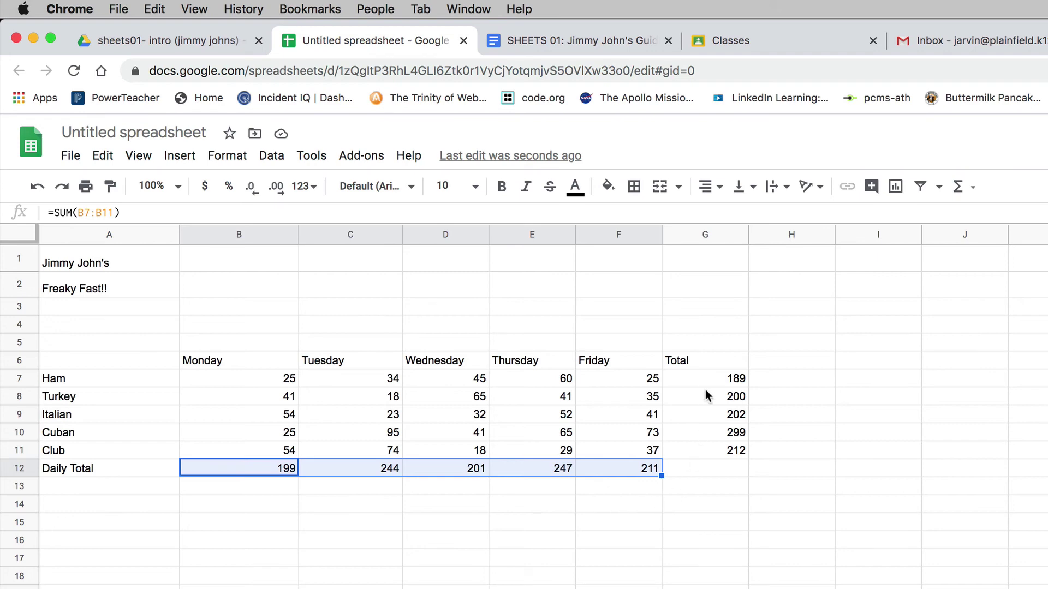
drag(704, 378, 702, 448)
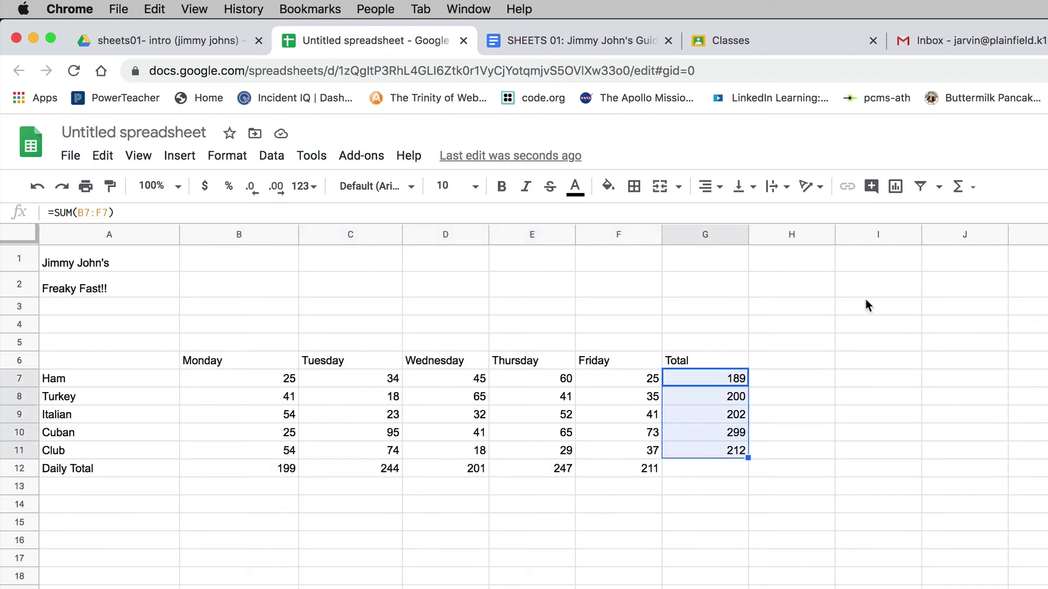
click(972, 187)
click(975, 215)
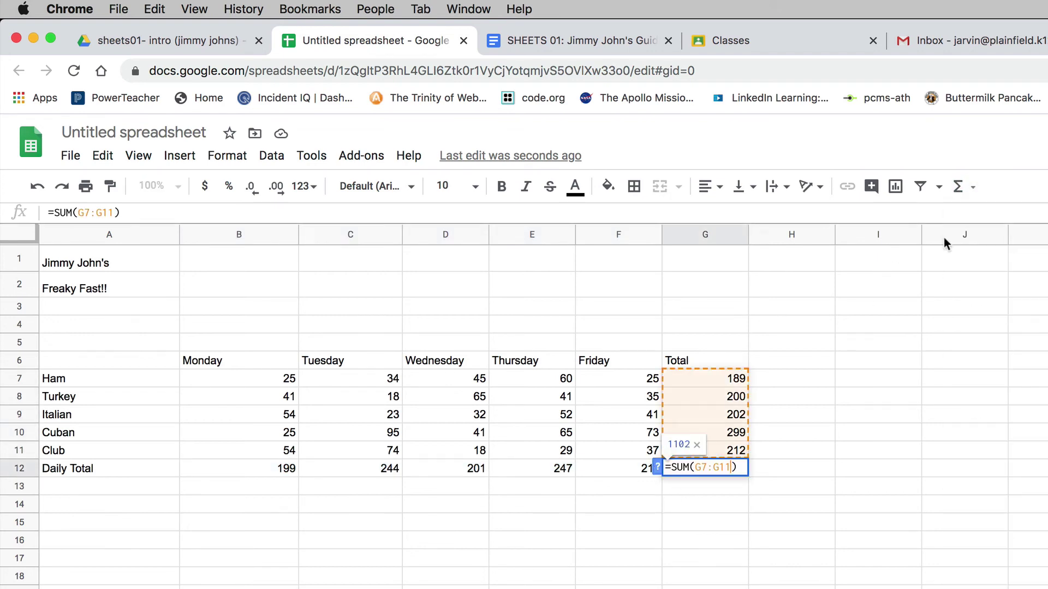
key(Return)
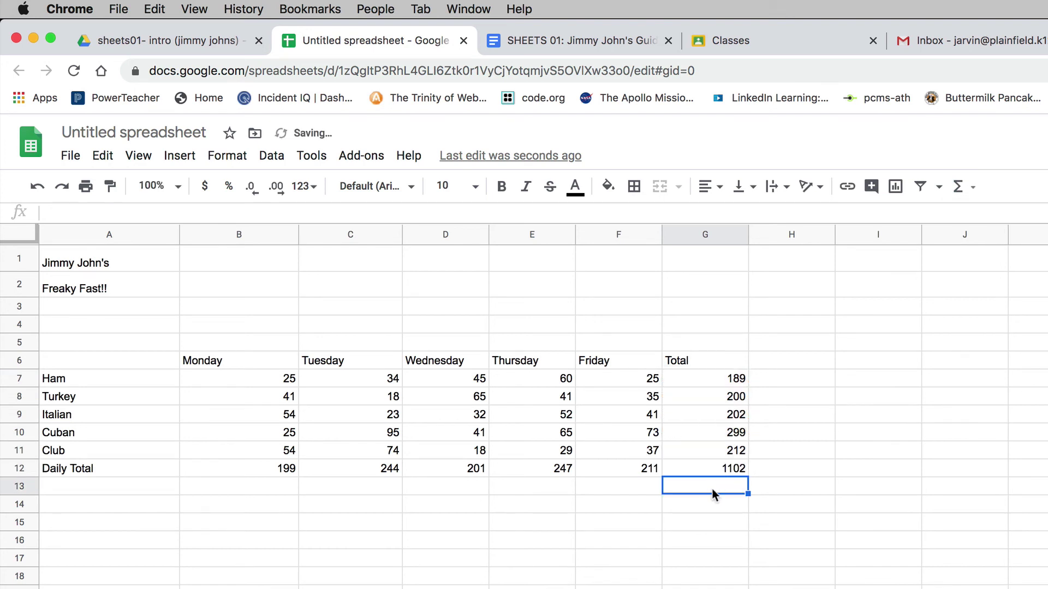
click(705, 472)
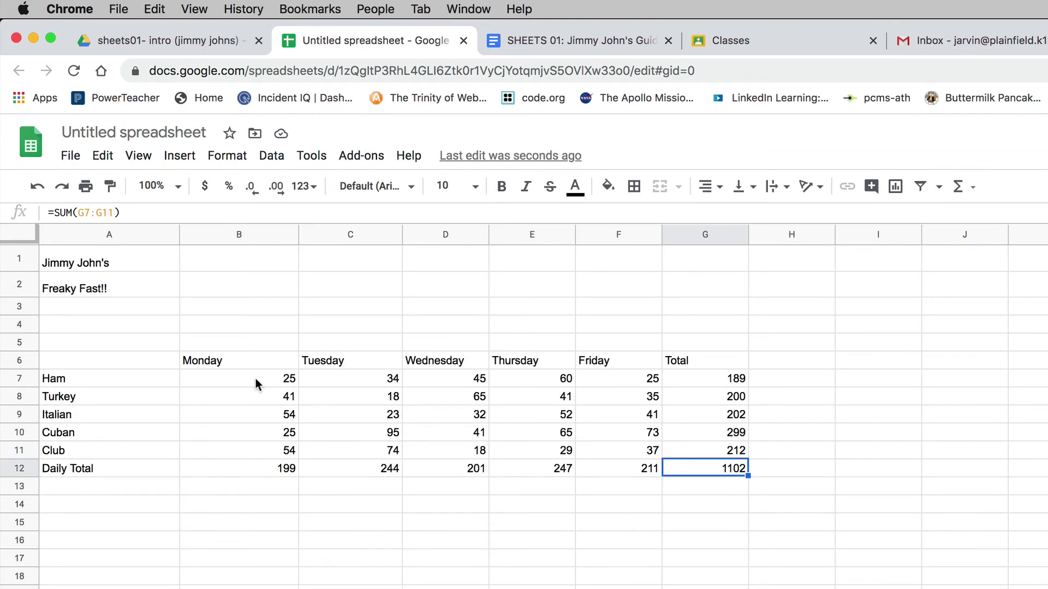
drag(86, 381, 83, 474)
drag(230, 358, 709, 358)
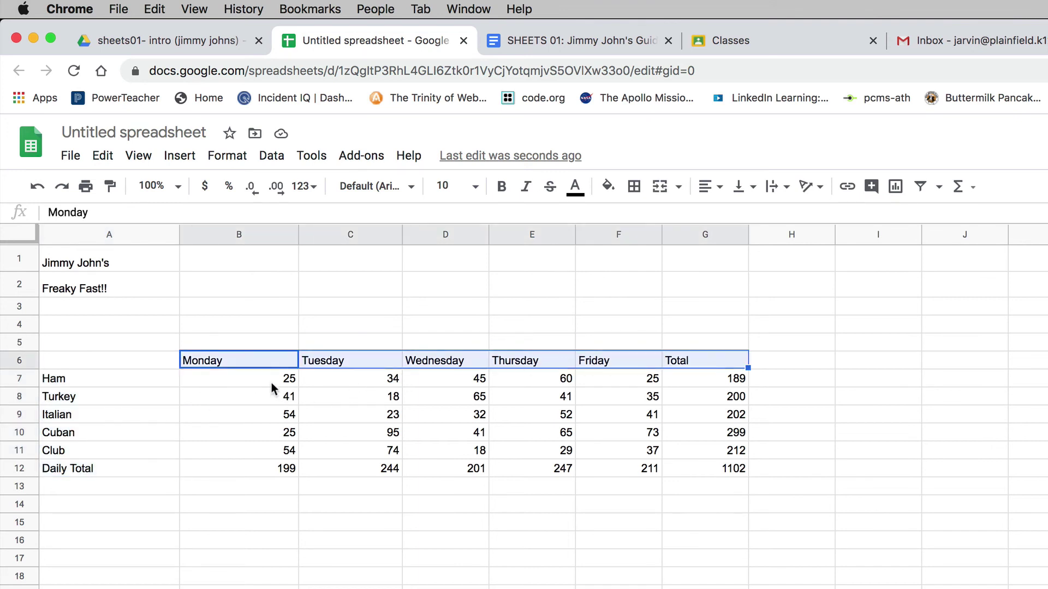
drag(271, 384, 644, 466)
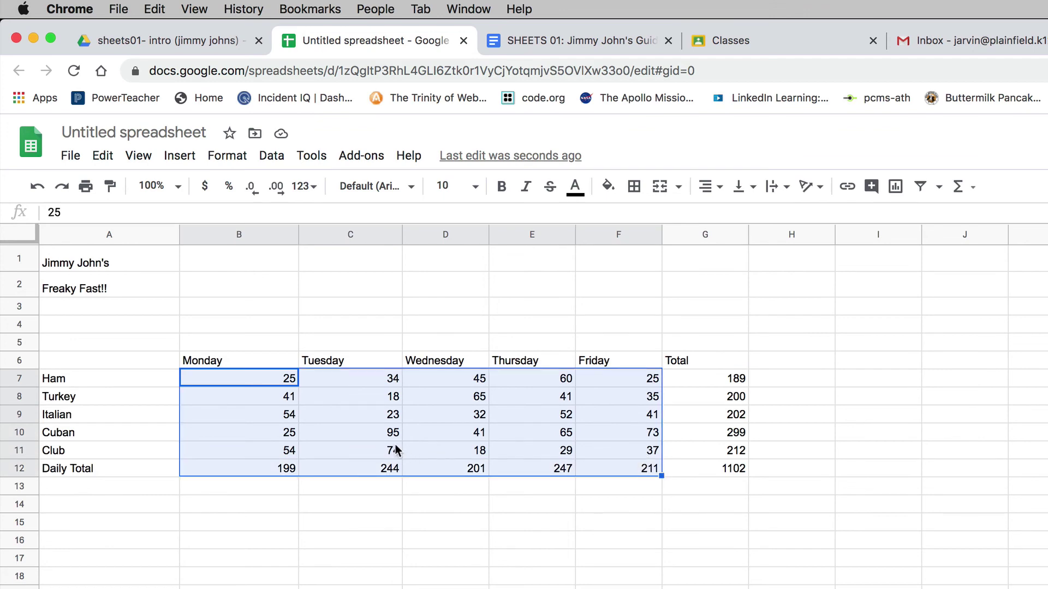
click(377, 508)
click(275, 382)
drag(274, 384, 635, 452)
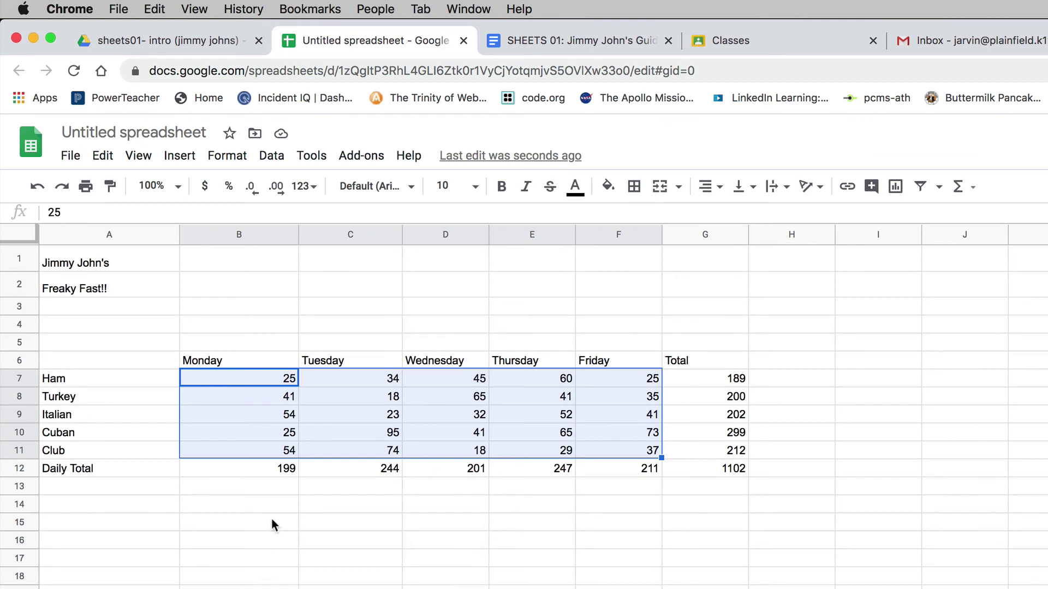
drag(247, 467, 644, 472)
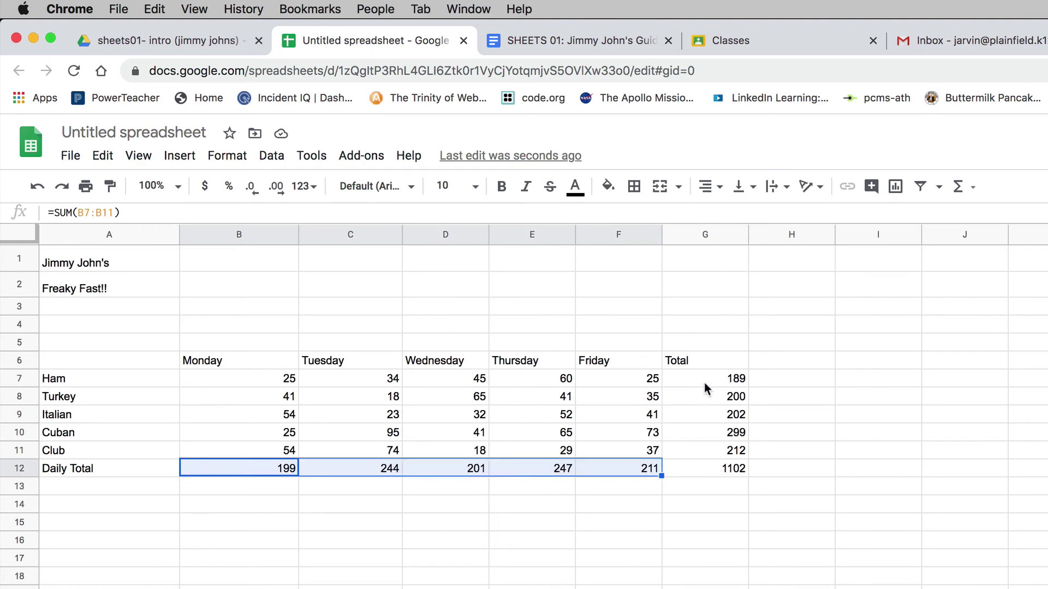
drag(704, 383, 684, 471)
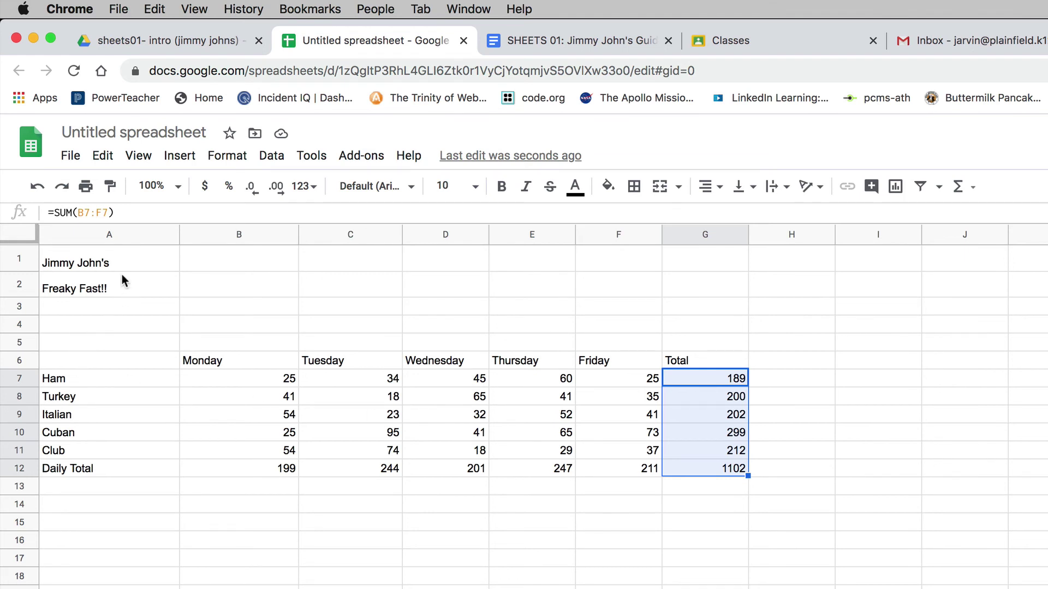
drag(130, 259, 134, 288)
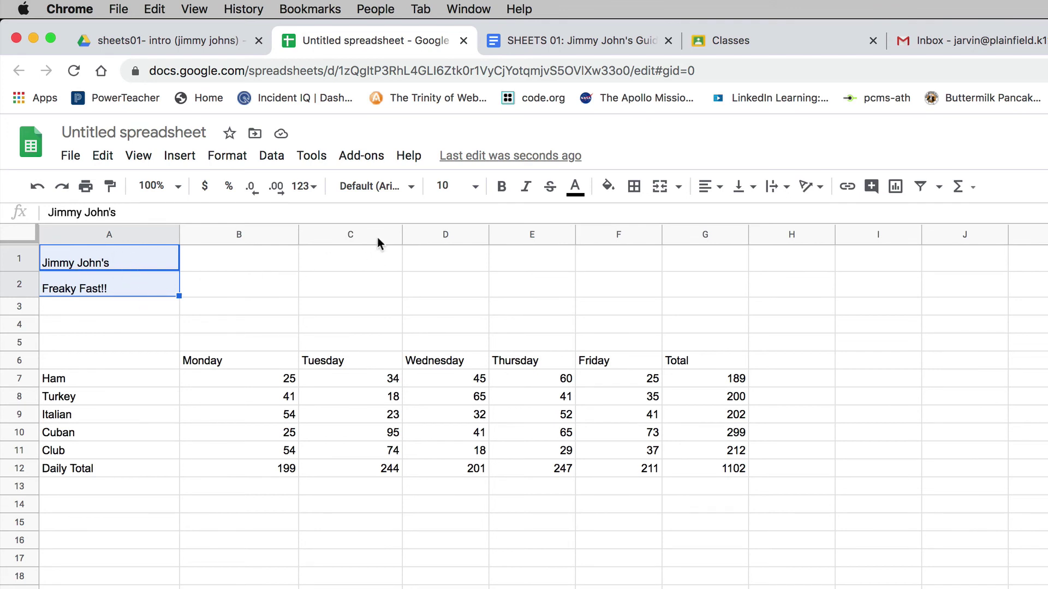
Set the title lines to the Russo One font at size 24.
click(371, 186)
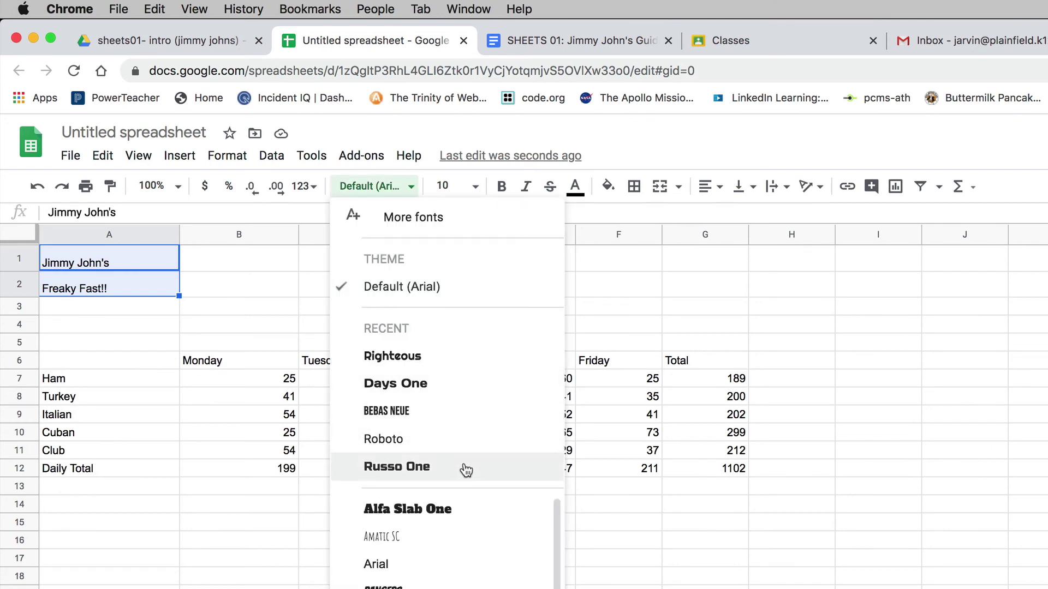
click(409, 468)
click(476, 187)
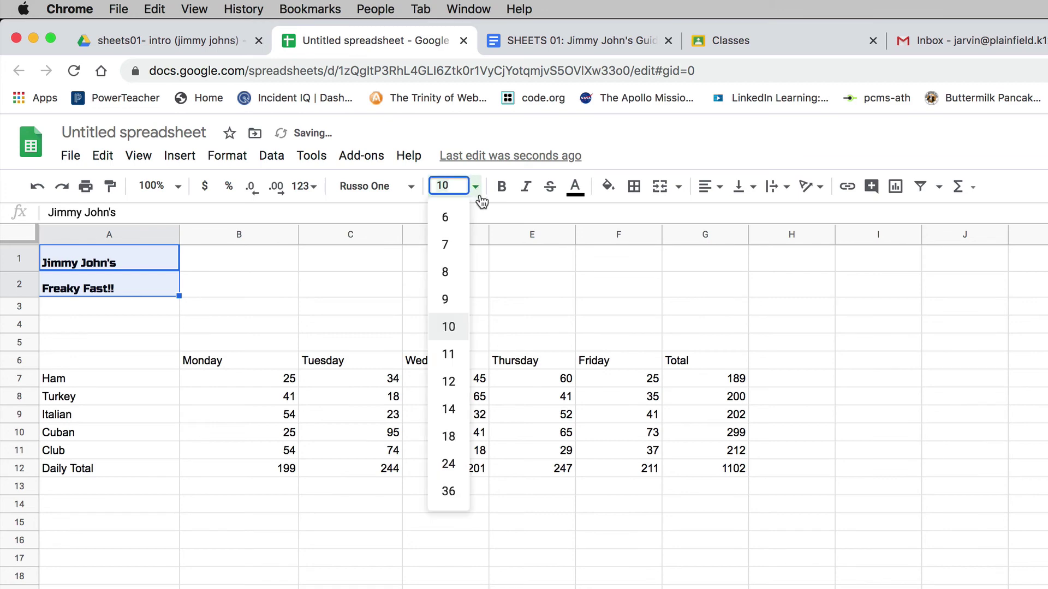
click(449, 462)
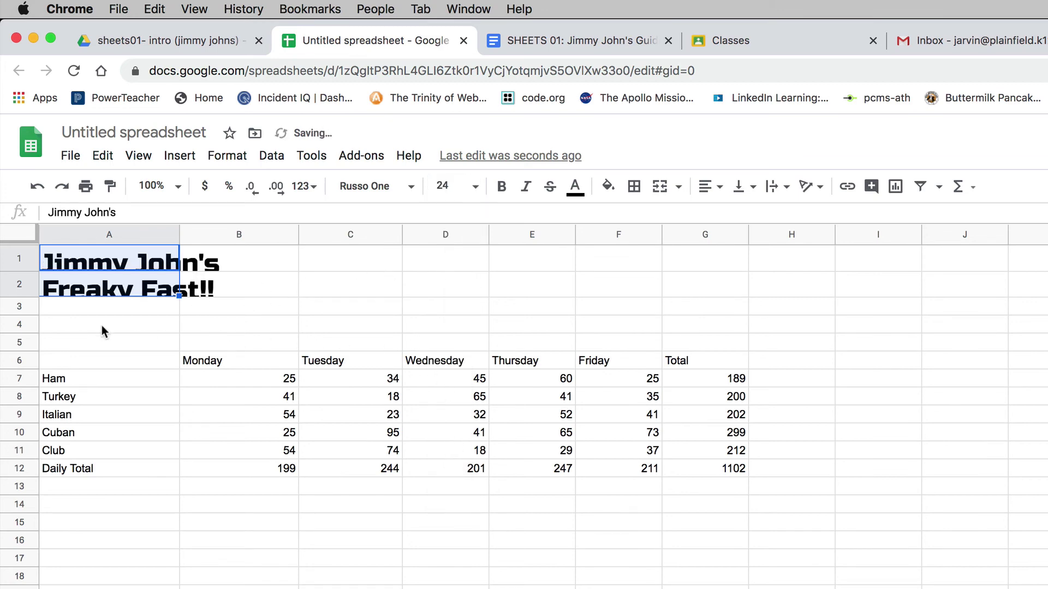
Make rows 1 and 2 taller to fit the enlarged title.
click(85, 312)
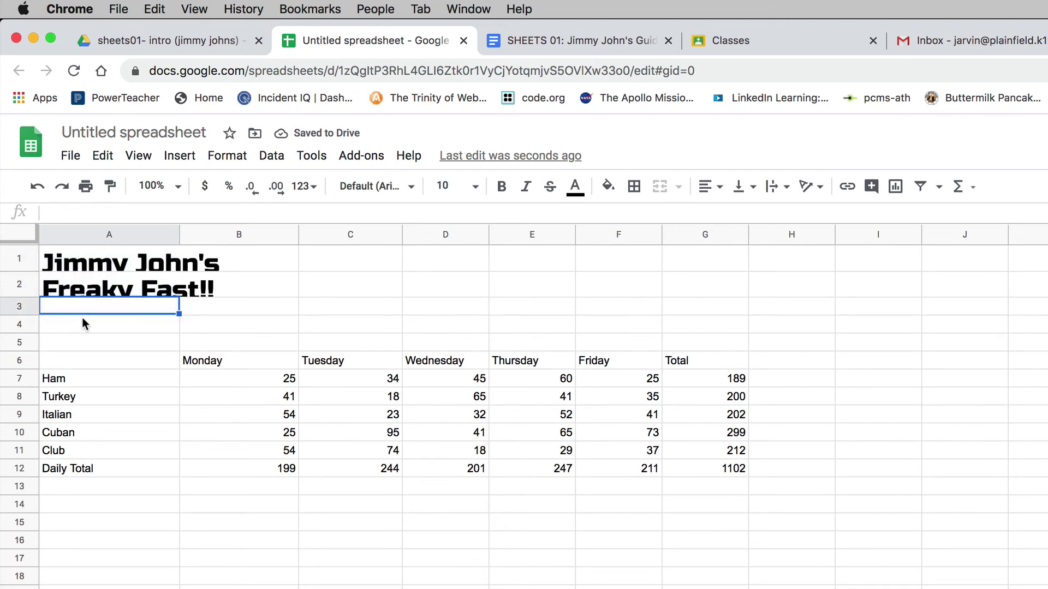
drag(28, 296, 32, 309)
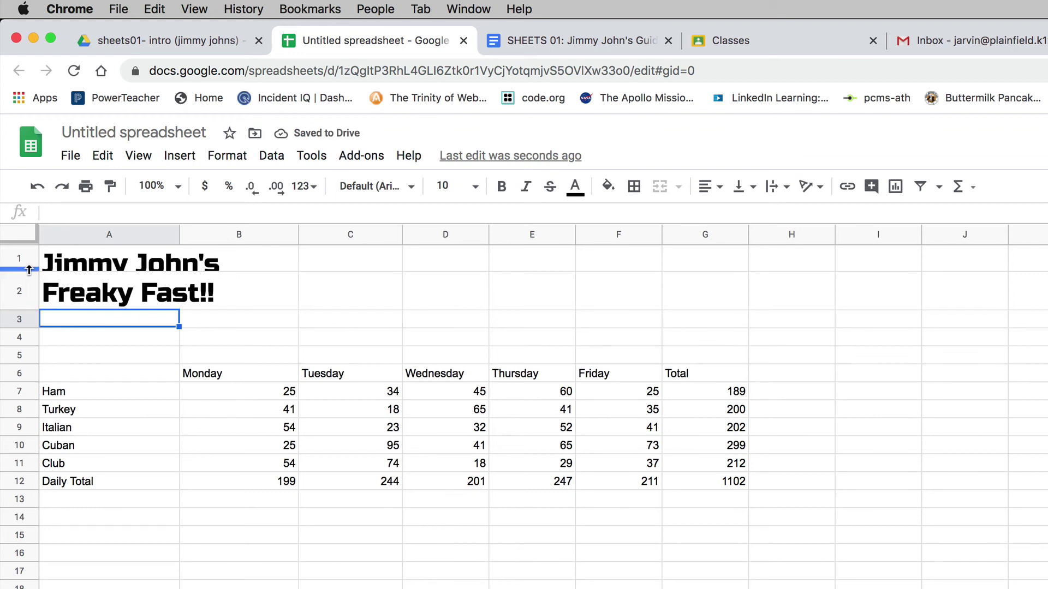
drag(30, 269, 30, 282)
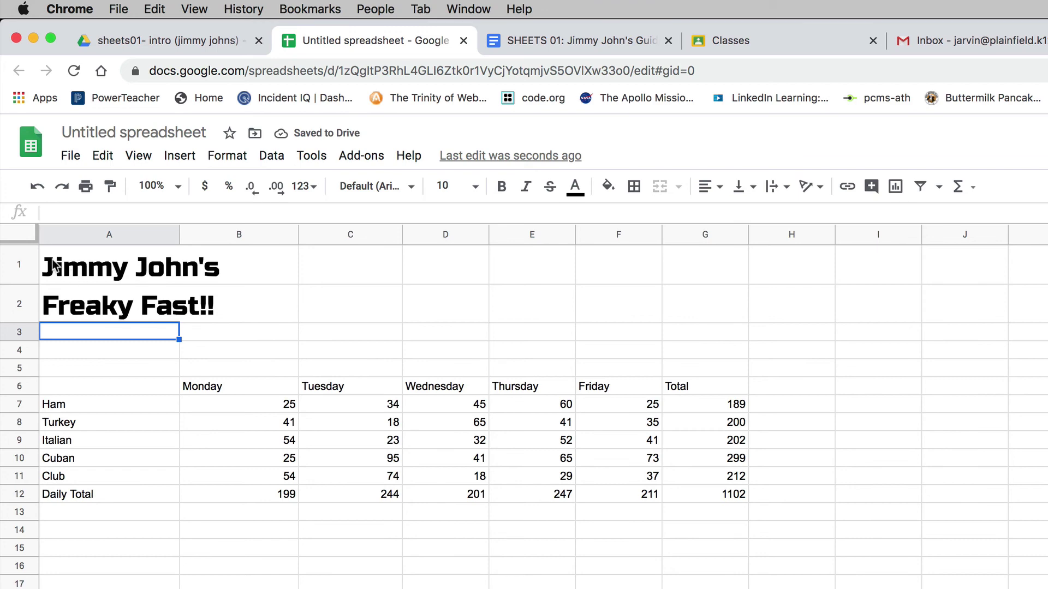
Colour the title text in A1:B2 red.
drag(126, 281, 227, 303)
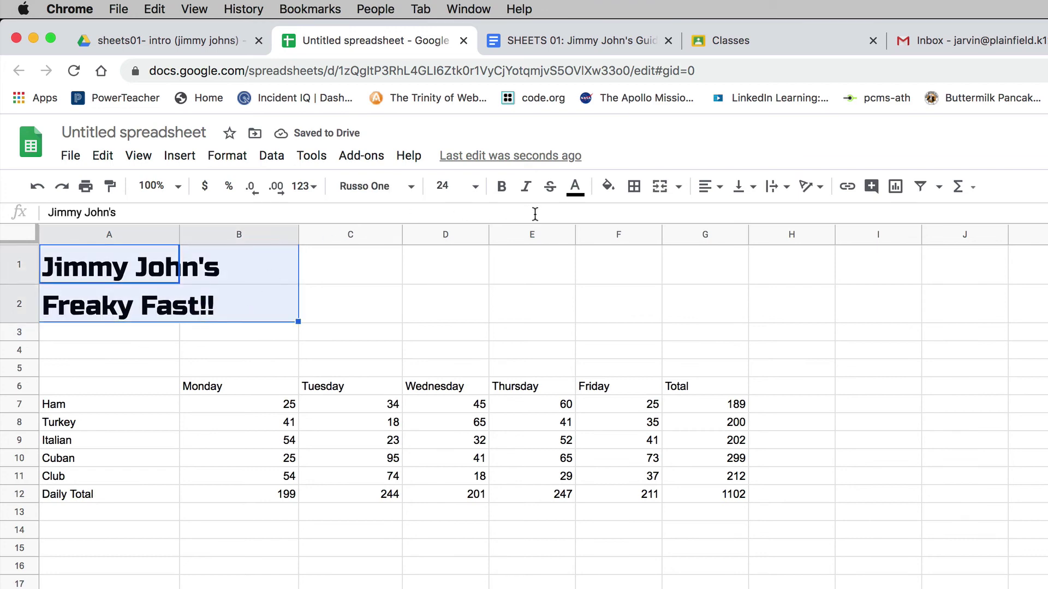
click(575, 186)
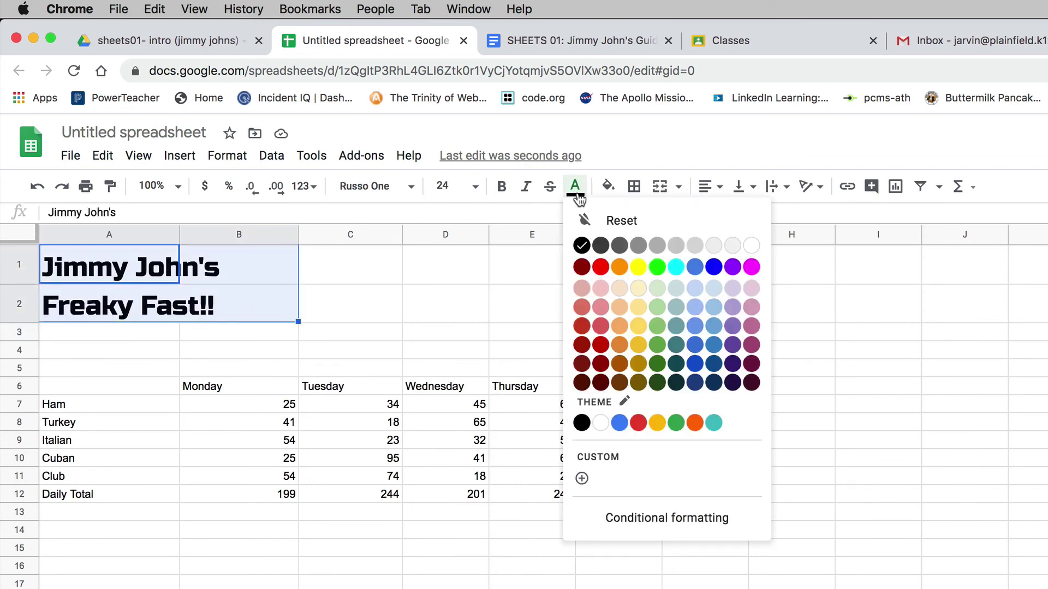
click(600, 267)
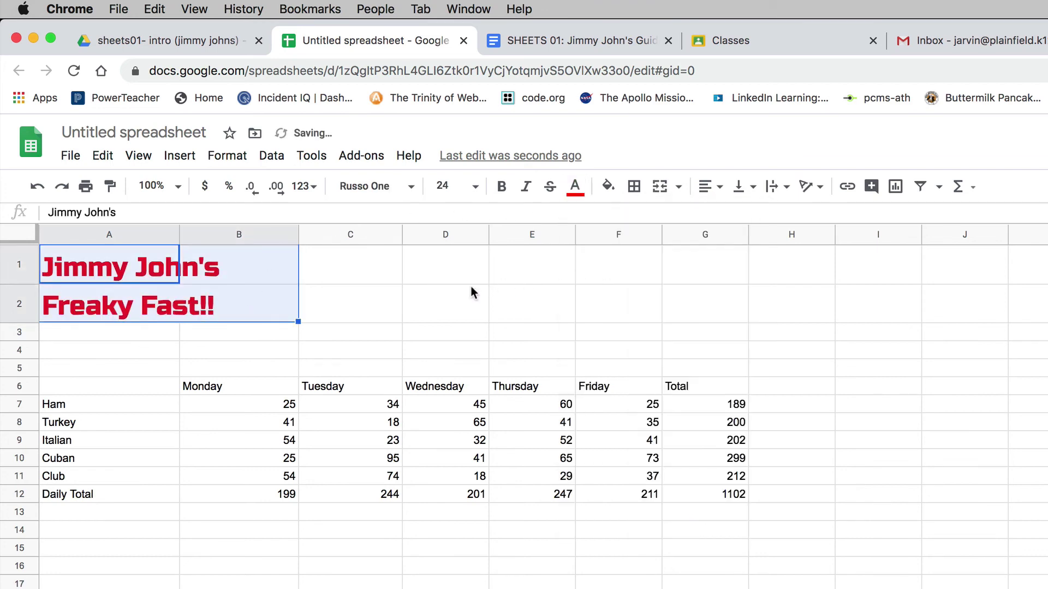
click(613, 195)
click(612, 194)
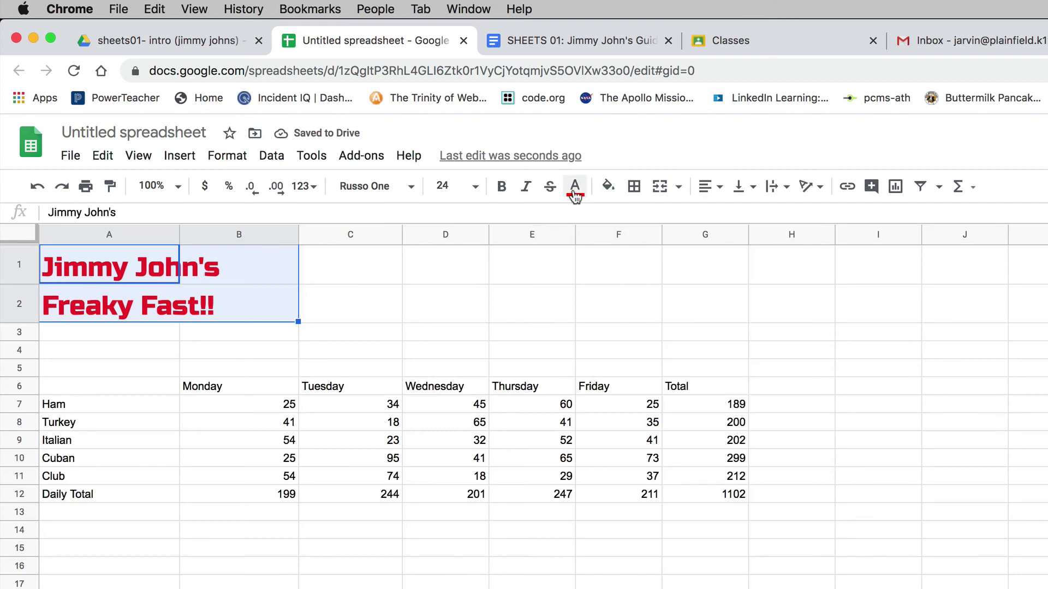
click(264, 291)
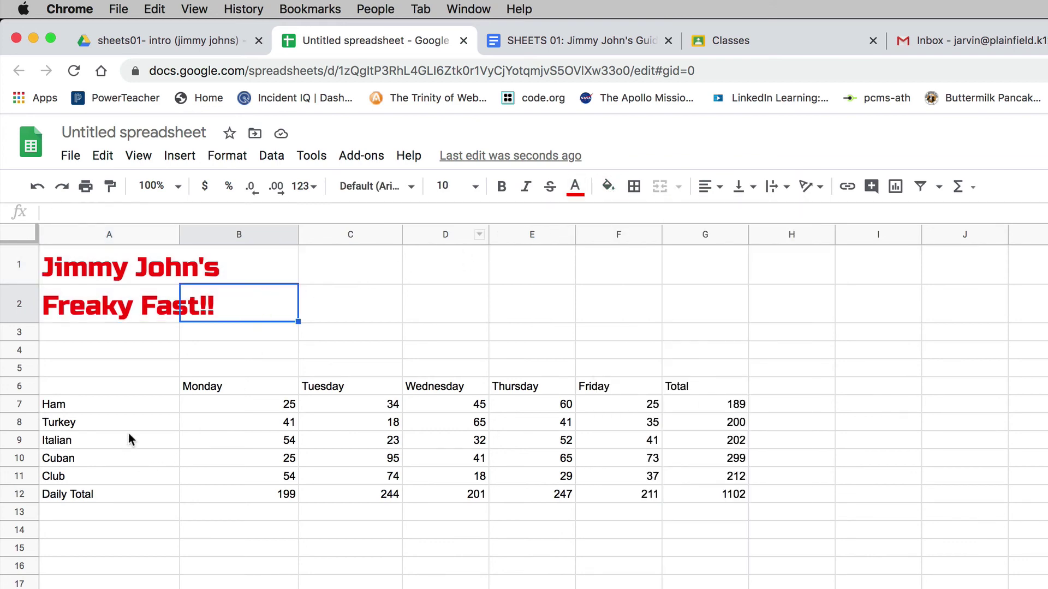
Set the sandwich names in column A to Bebas Neue.
drag(82, 404, 90, 495)
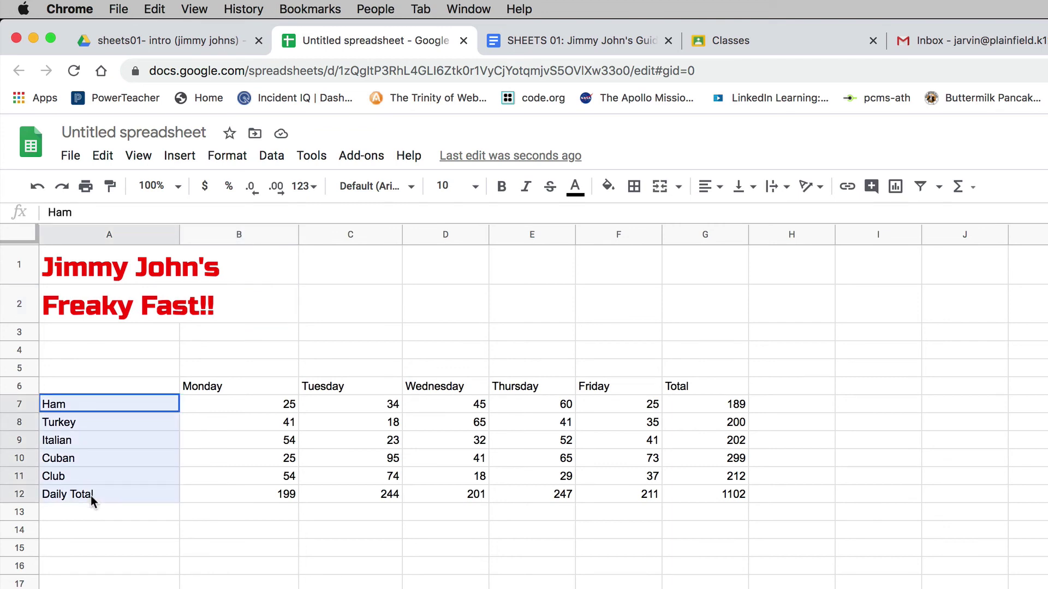
click(408, 187)
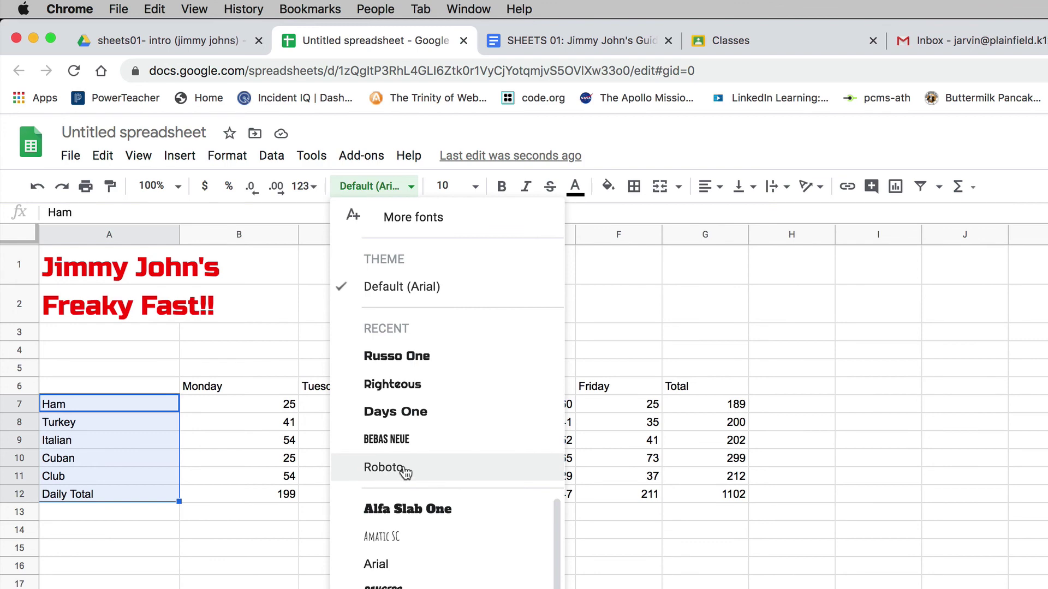
click(402, 446)
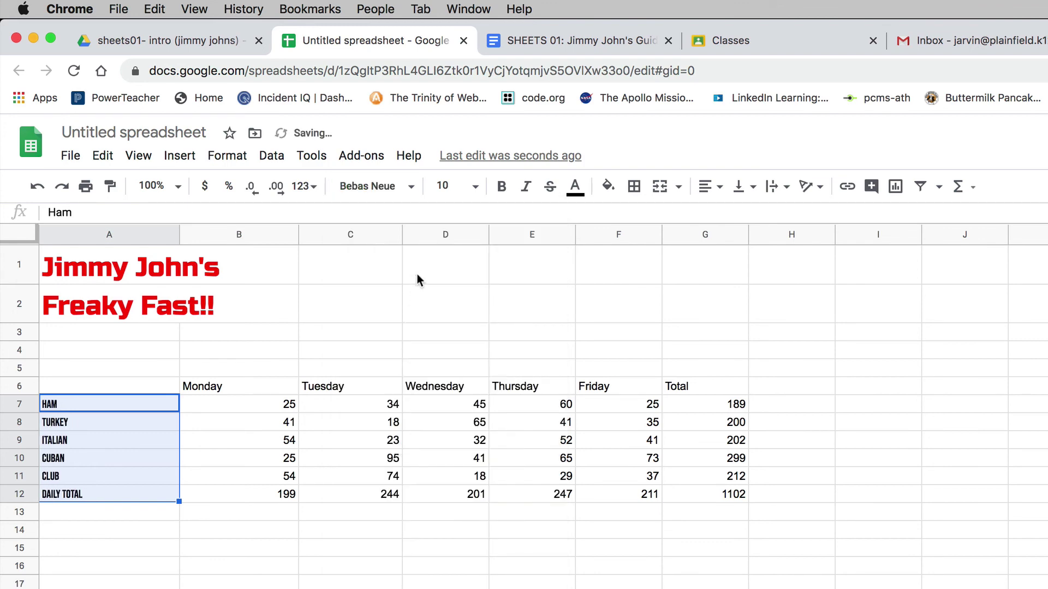
Set the Monday–Total headers in row 6 to Bebas Neue and centre them.
click(219, 386)
drag(219, 386, 708, 385)
click(418, 195)
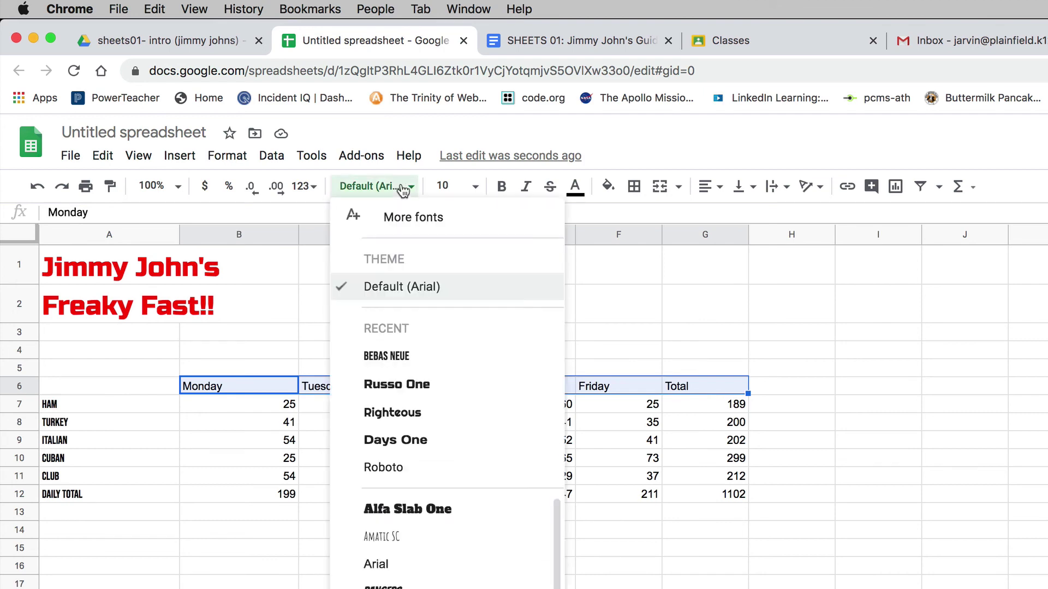
click(391, 350)
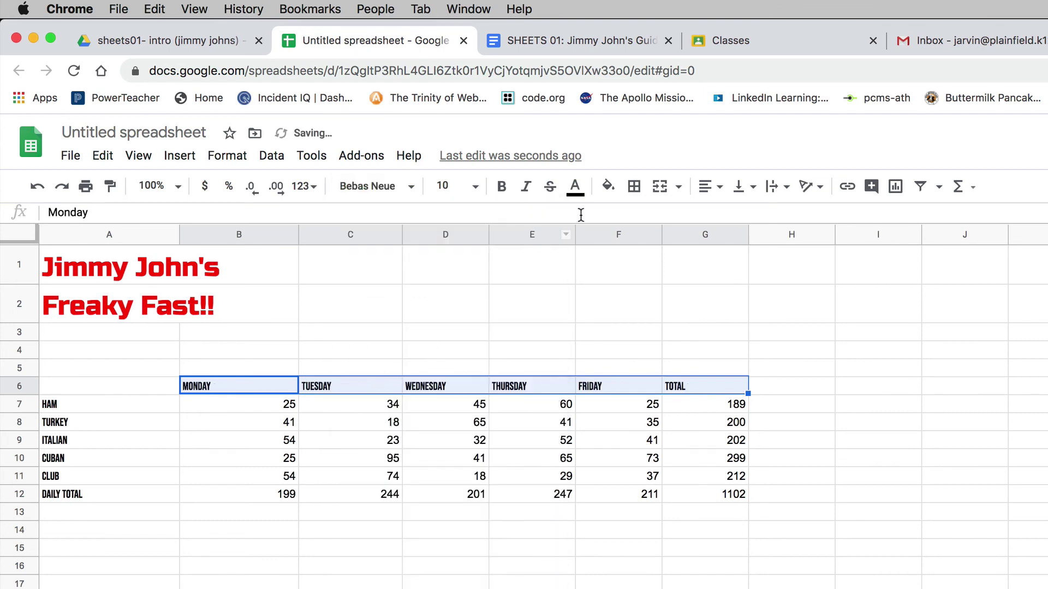
click(712, 186)
click(728, 216)
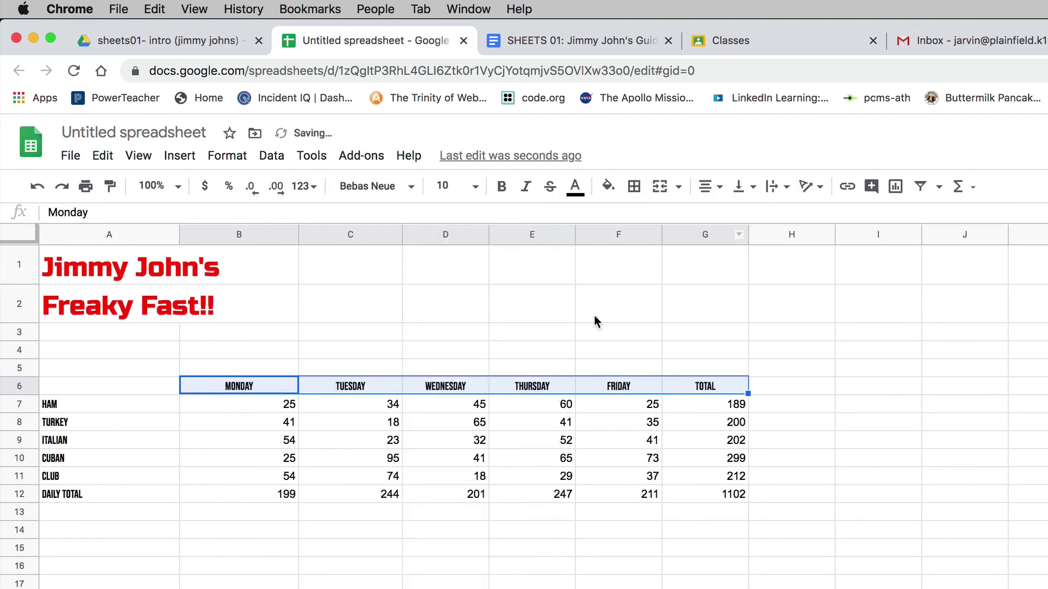
Right-align the sandwich names in A7:A12.
drag(99, 405, 109, 496)
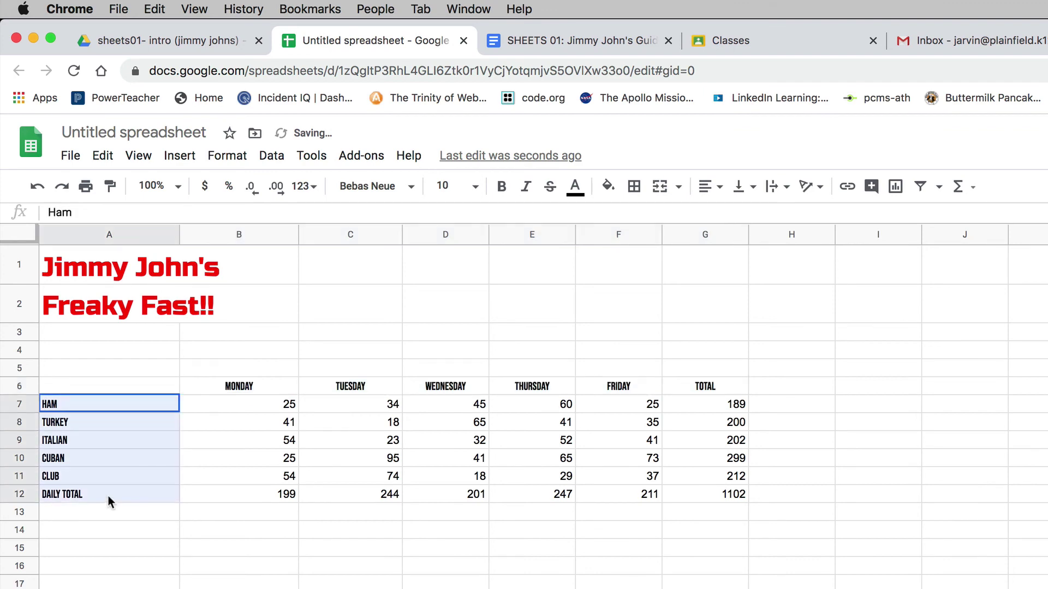
click(712, 187)
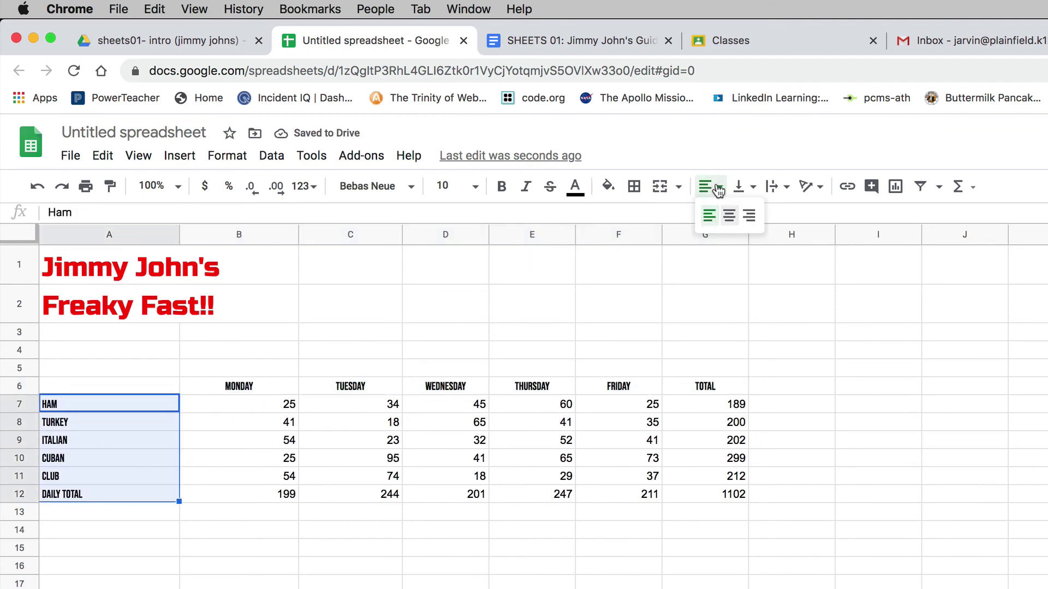
click(747, 216)
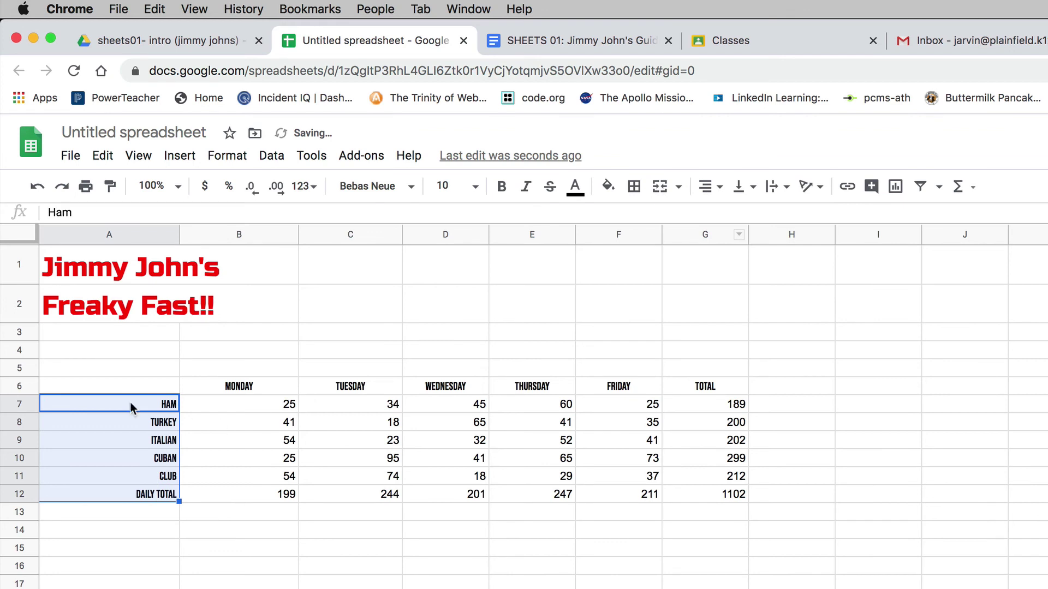
drag(130, 389, 713, 501)
Set the table text to 24 pt and widen columns D–G so WEDNESDAY through TOTAL fit.
click(475, 187)
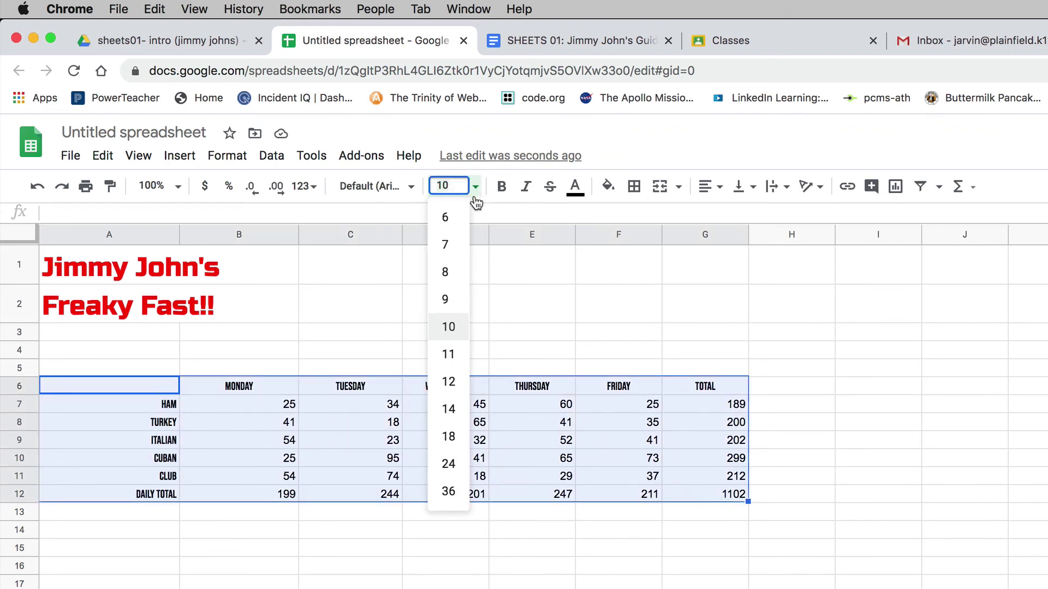
click(448, 465)
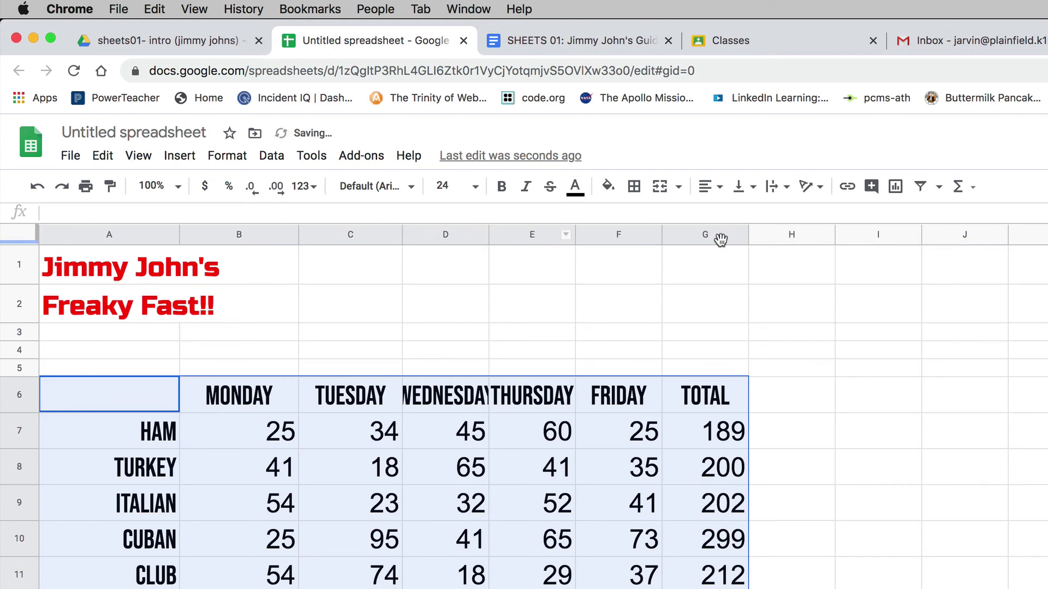
drag(747, 234, 803, 233)
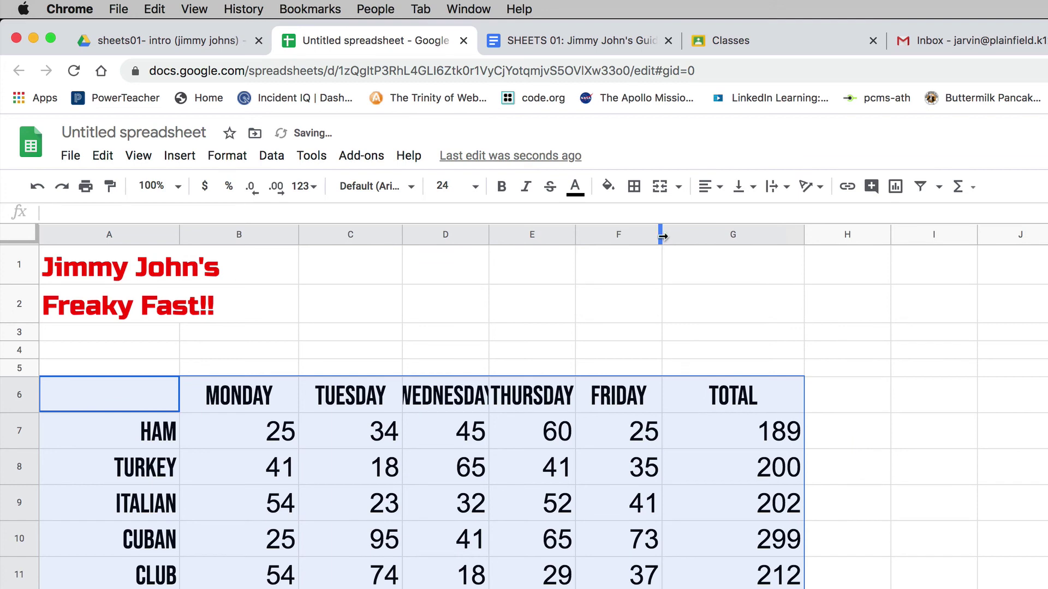
drag(663, 234, 702, 234)
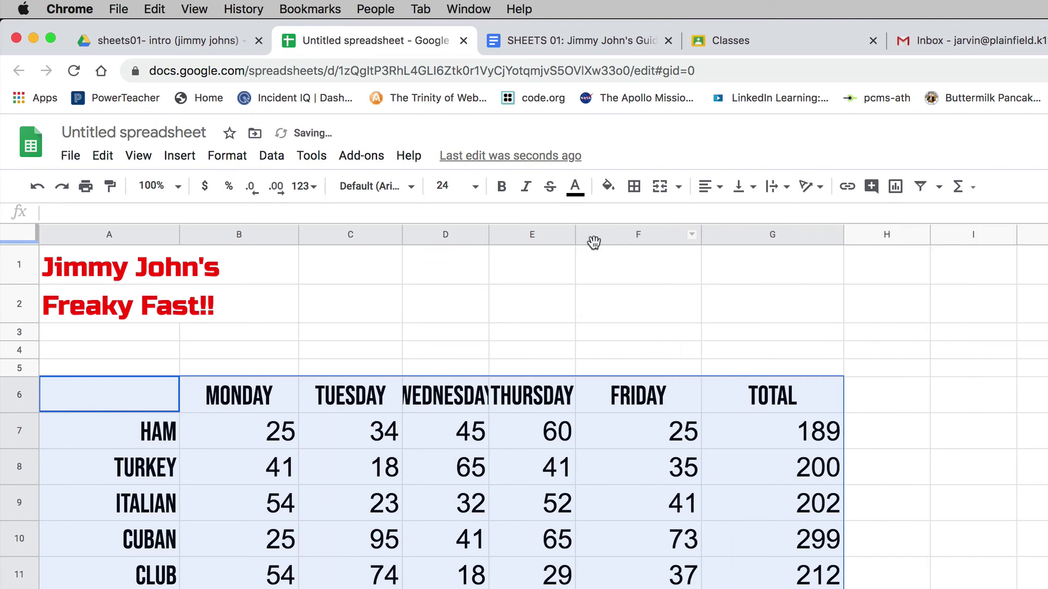
drag(575, 236, 612, 240)
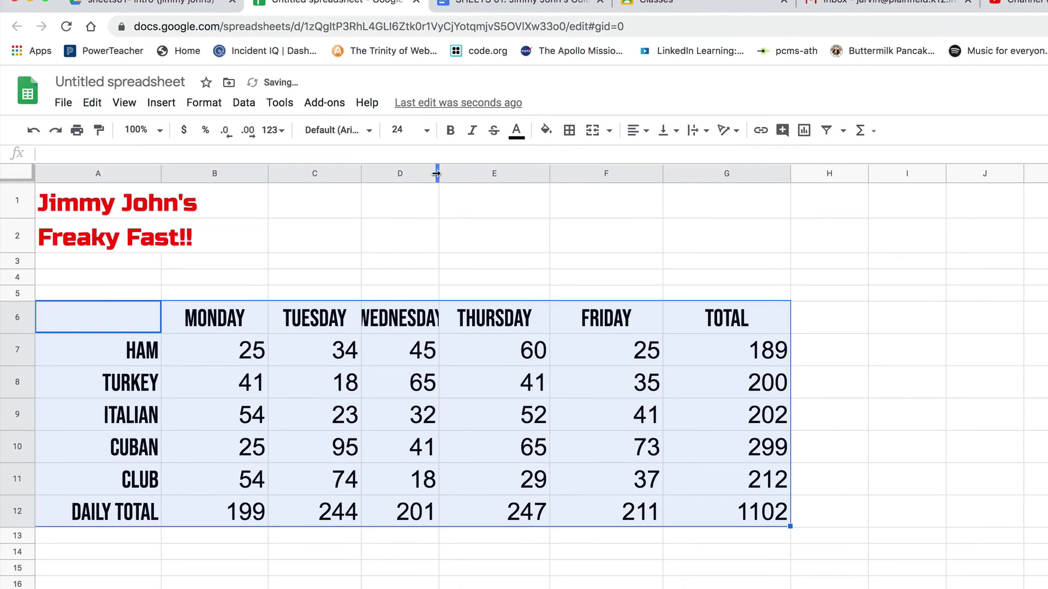
drag(489, 234, 510, 234)
drag(457, 174, 462, 174)
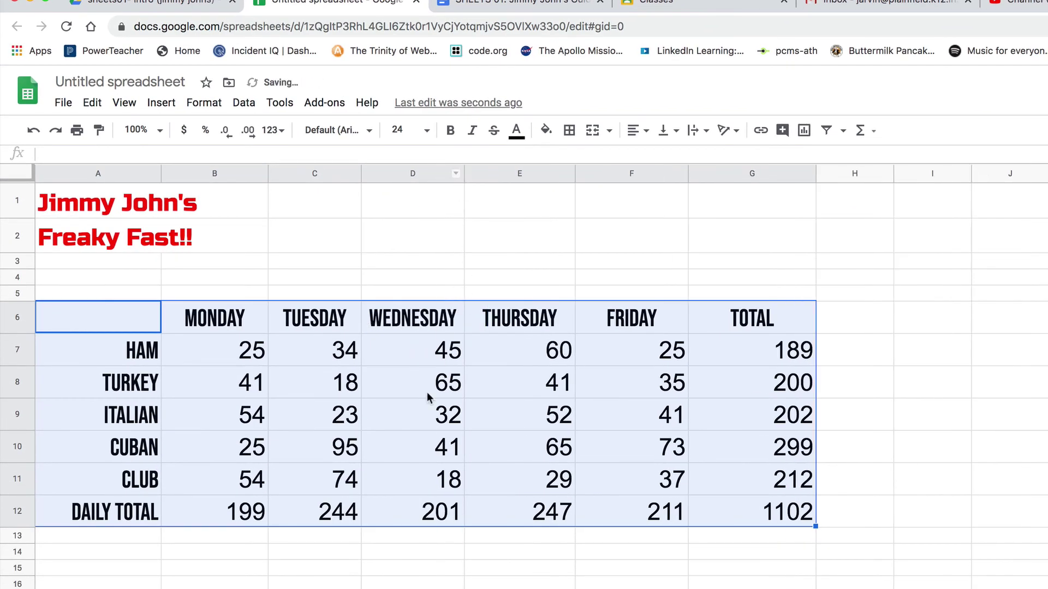
click(416, 483)
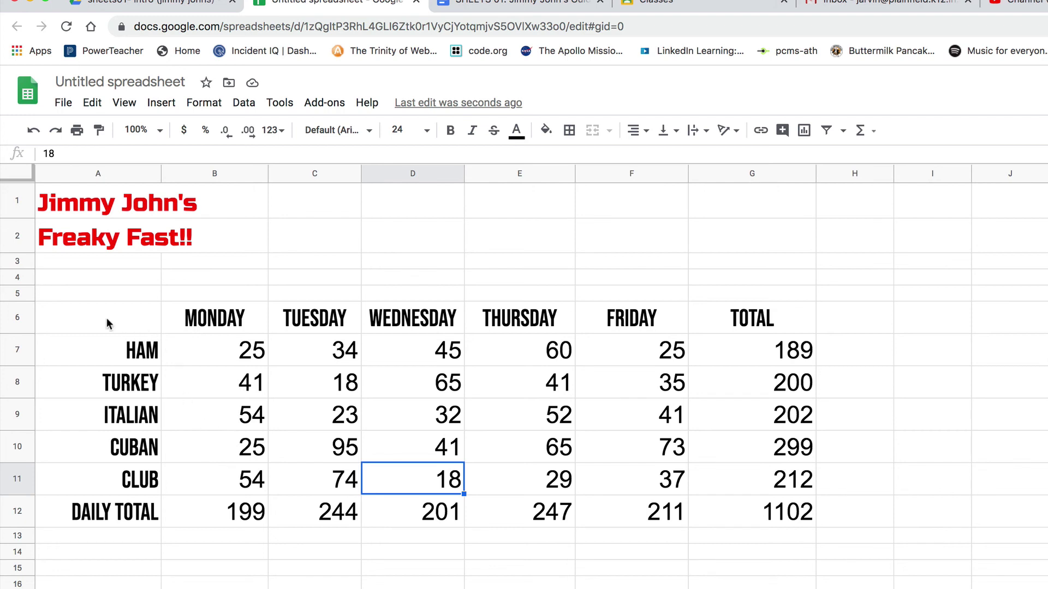
drag(106, 318, 755, 510)
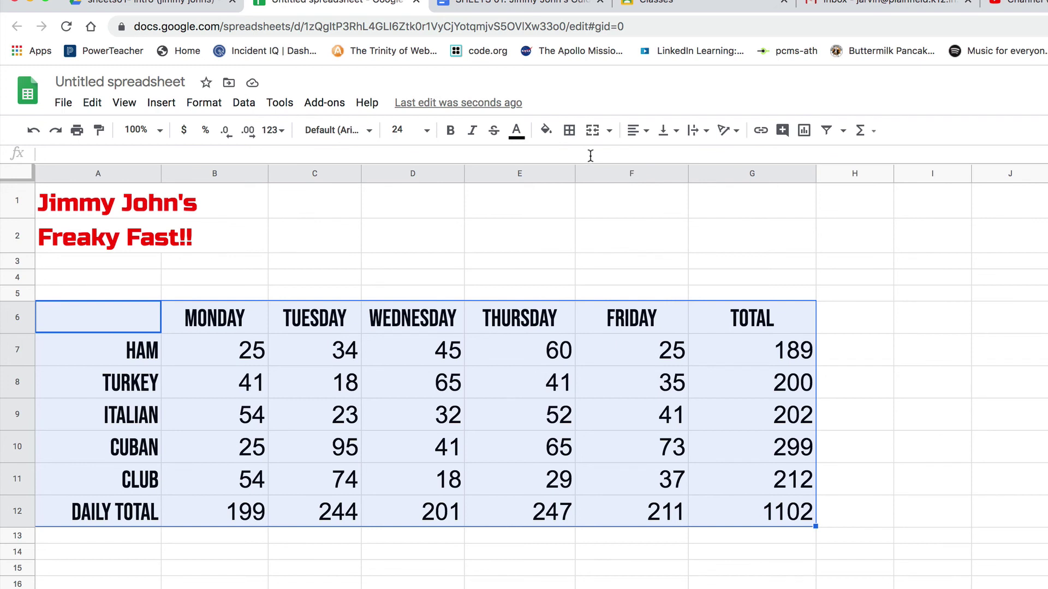
Give every cell of A6:G12 an all-borders outline in black with the thick line style.
click(569, 130)
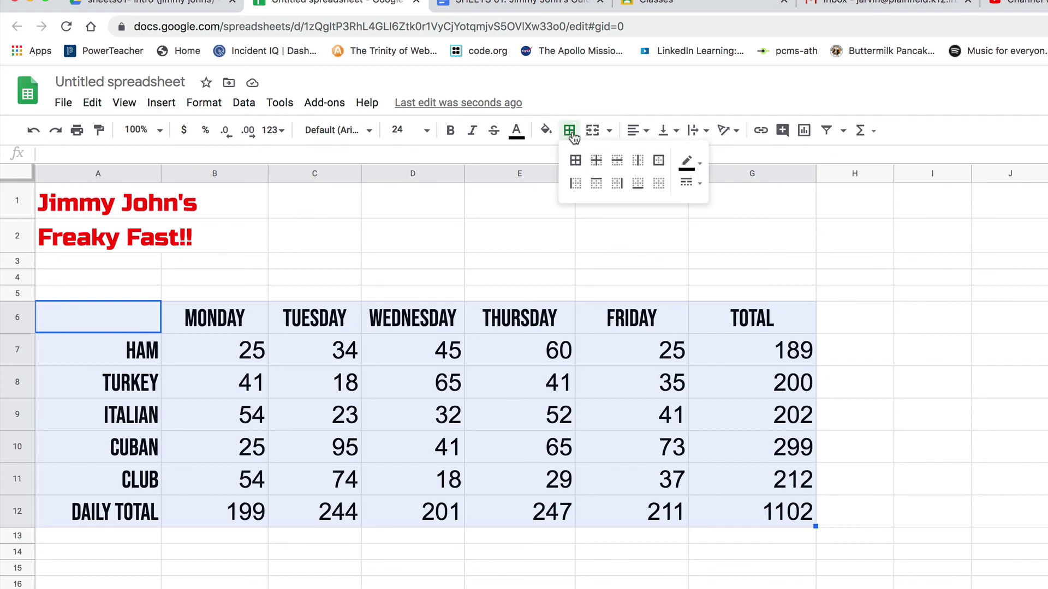
click(575, 161)
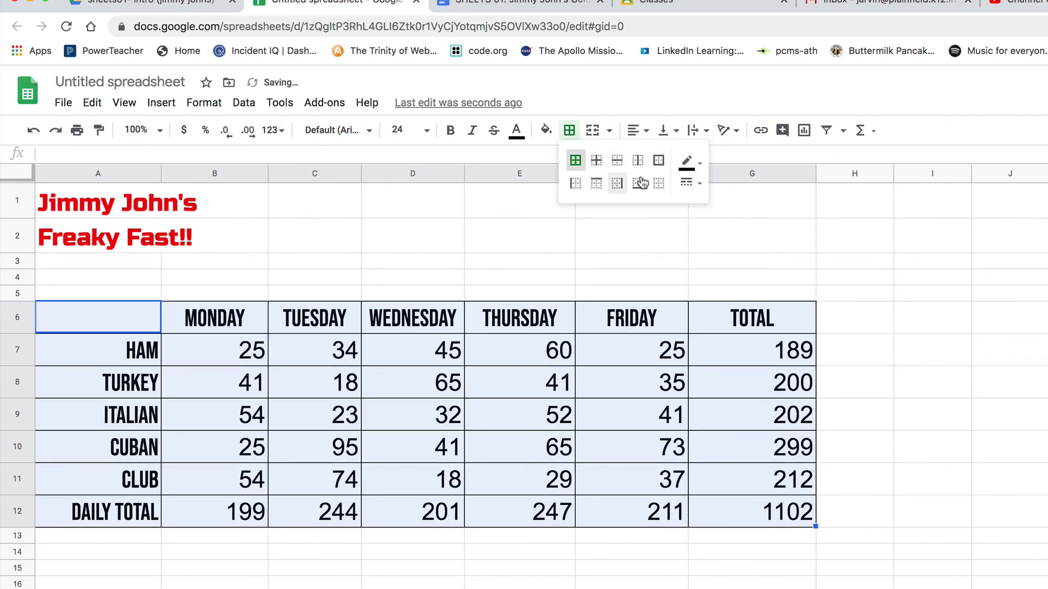
click(697, 165)
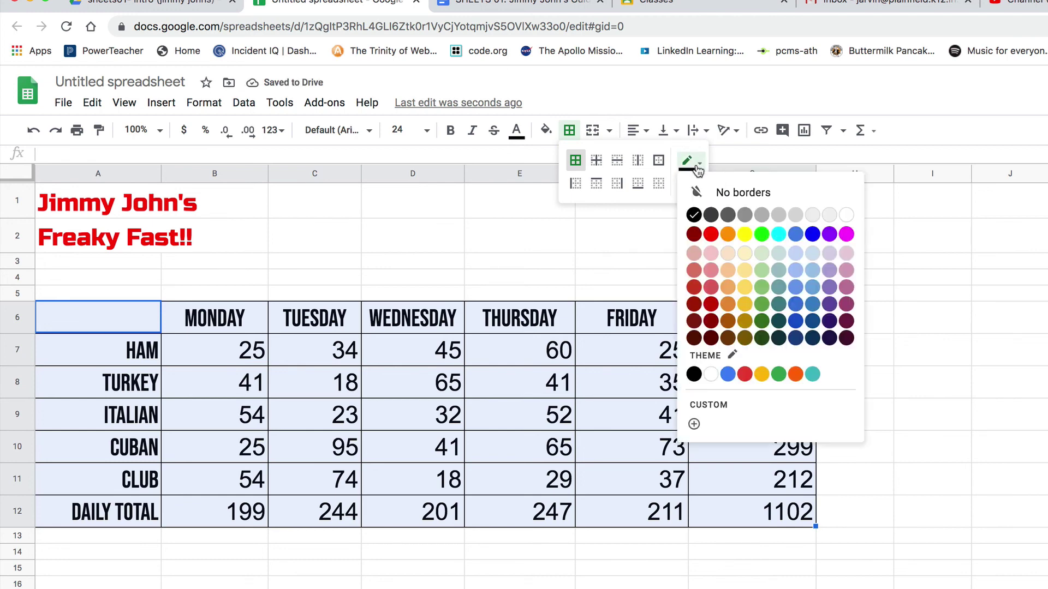
click(697, 216)
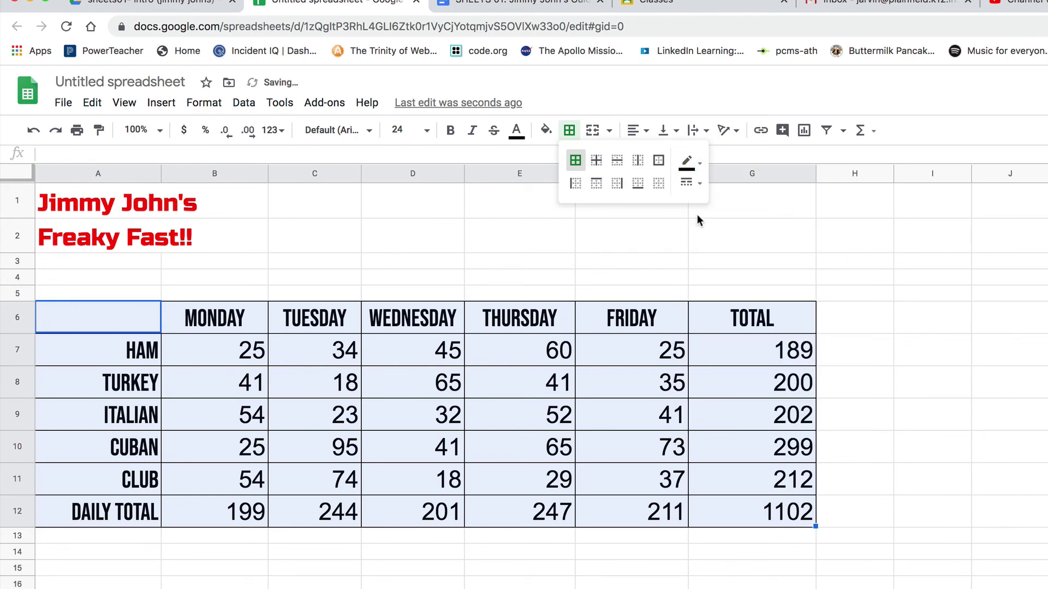
click(690, 183)
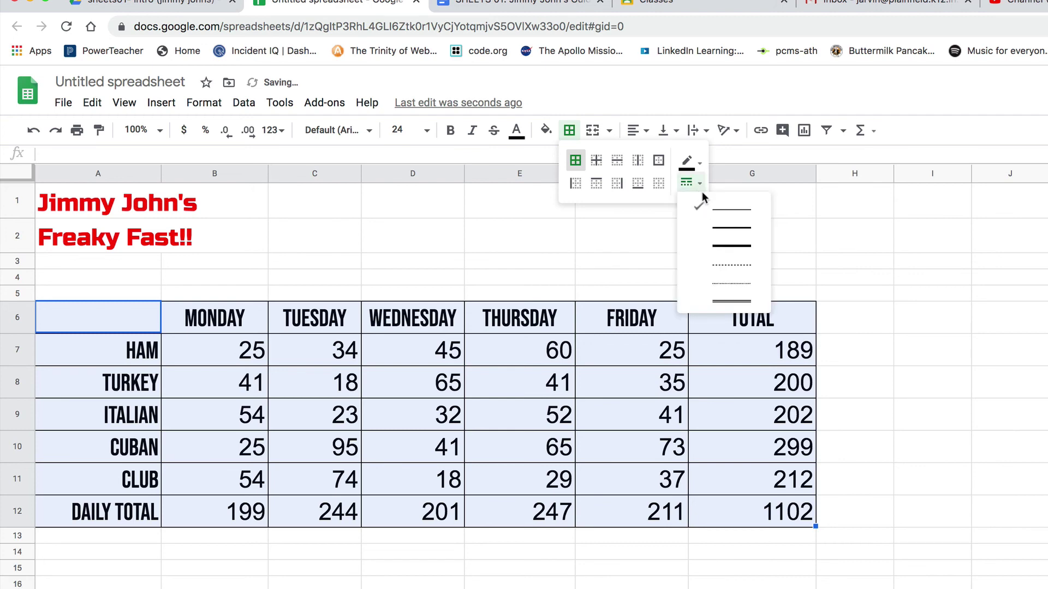
click(727, 246)
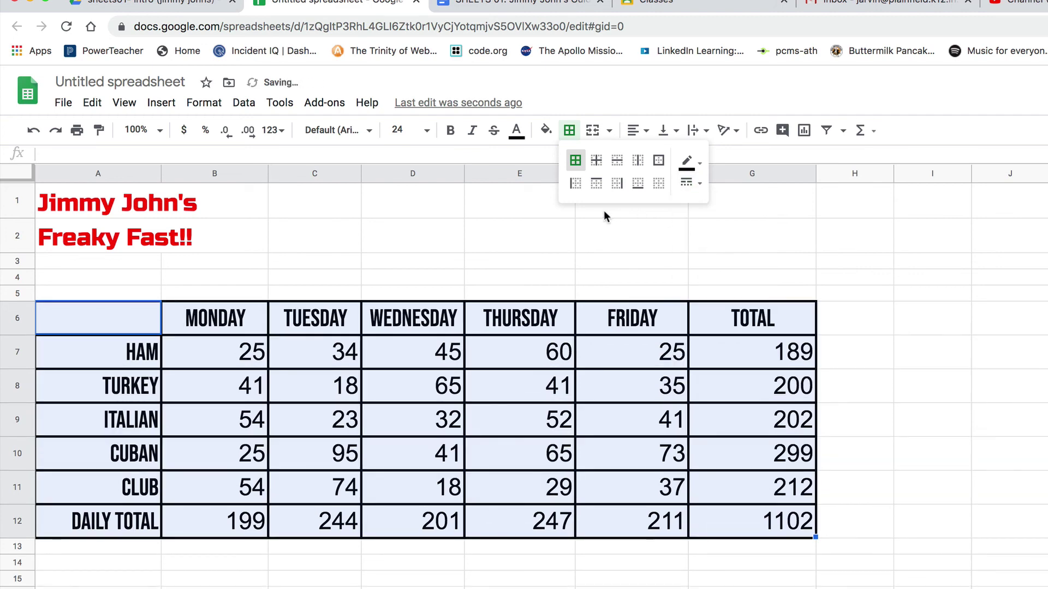
Fill the header and Turkey rows cornflower blue and the Ham row light cornflower blue.
click(295, 360)
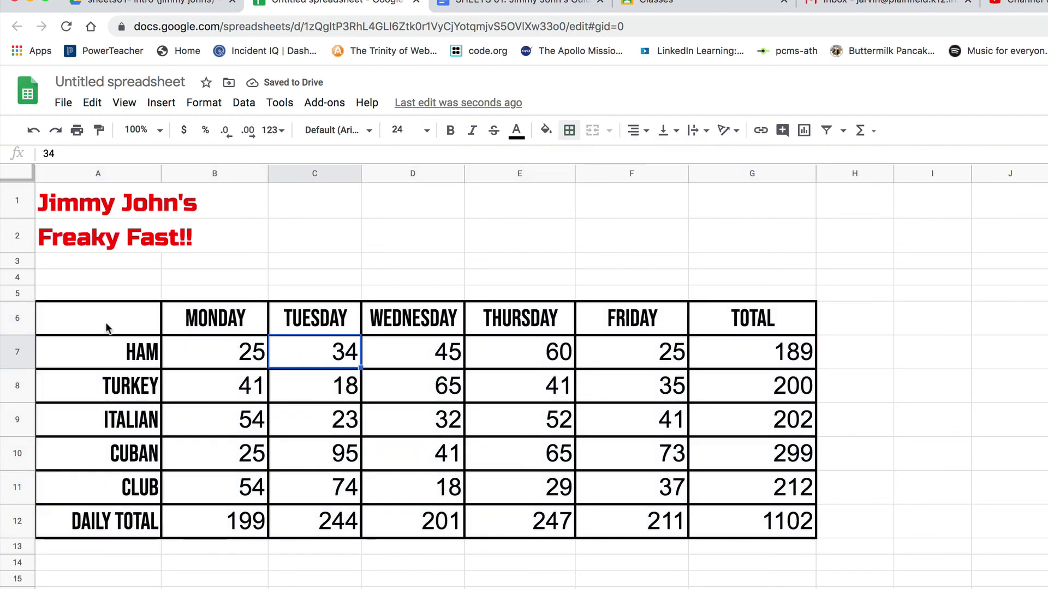
drag(106, 327, 738, 319)
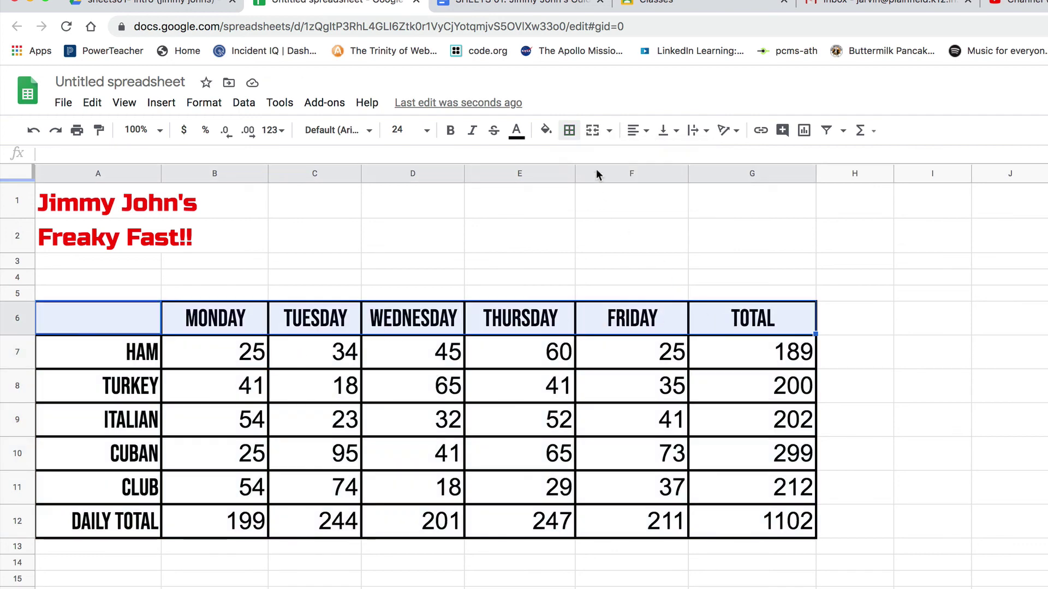
click(546, 131)
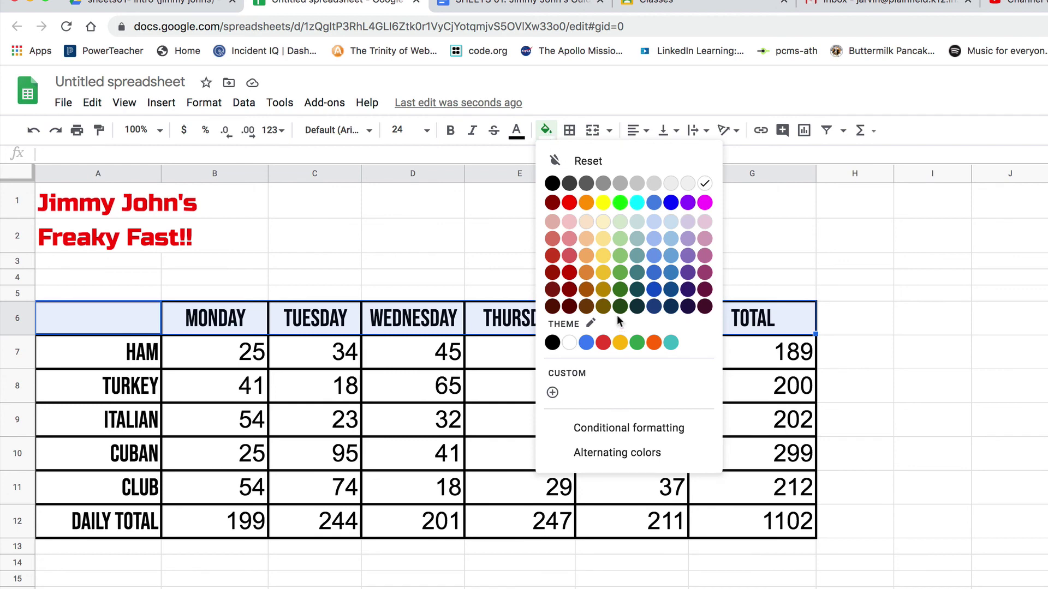
click(654, 255)
drag(82, 352, 737, 357)
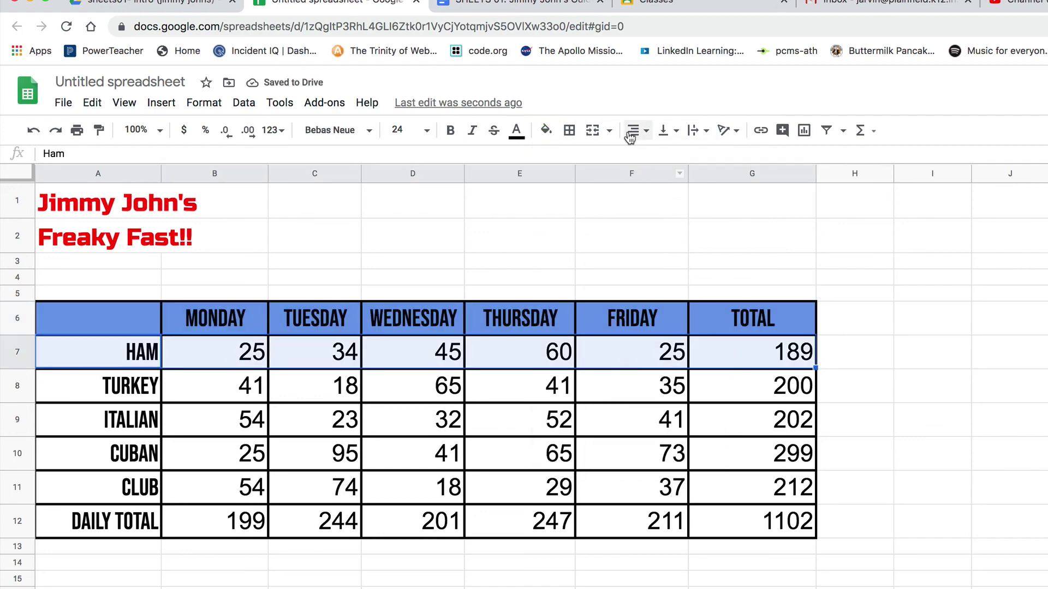
click(545, 130)
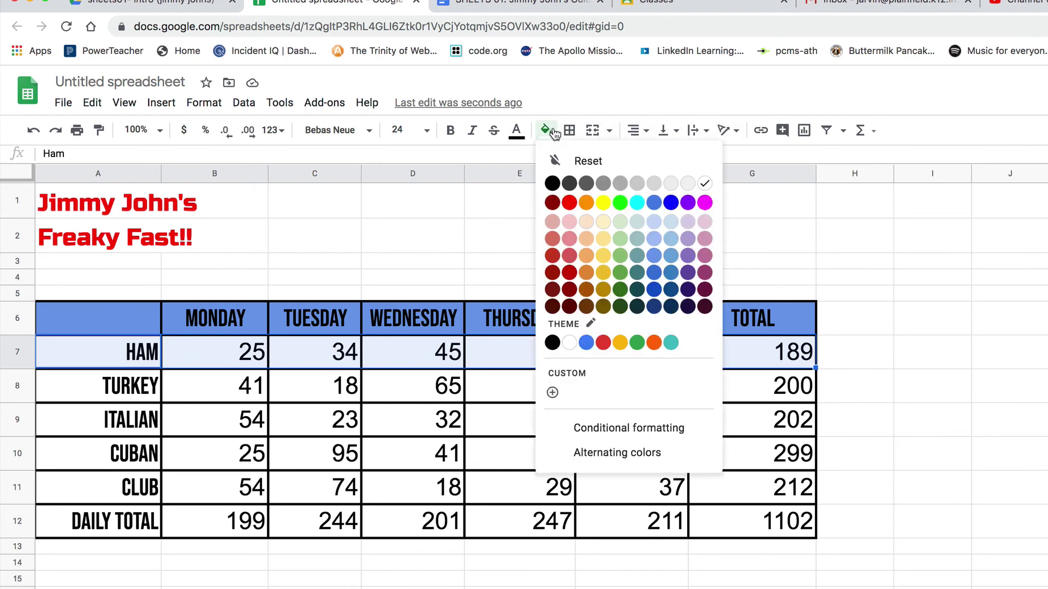
click(652, 223)
drag(70, 391, 712, 385)
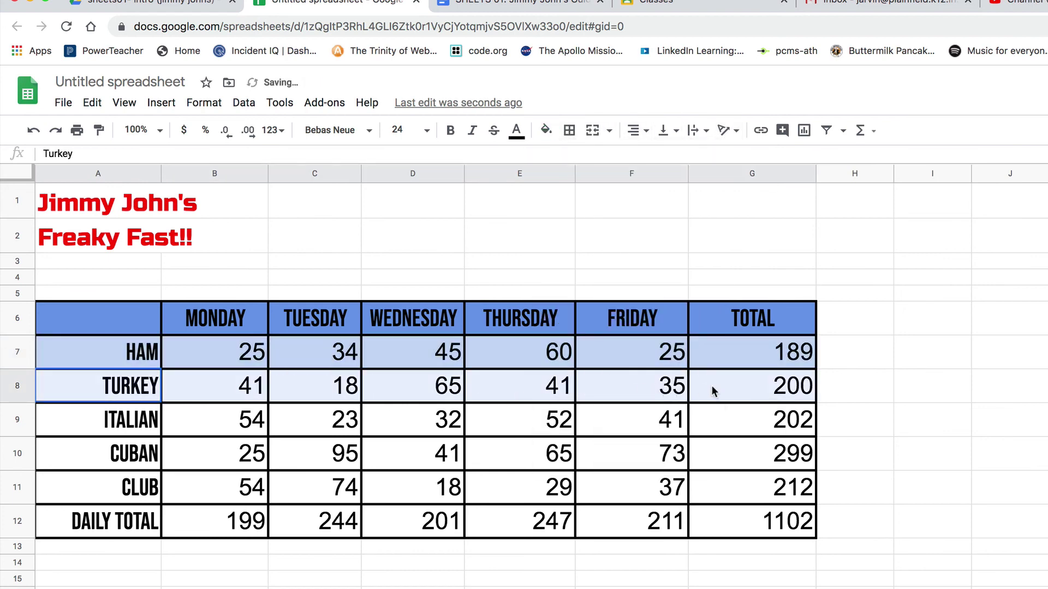
click(546, 130)
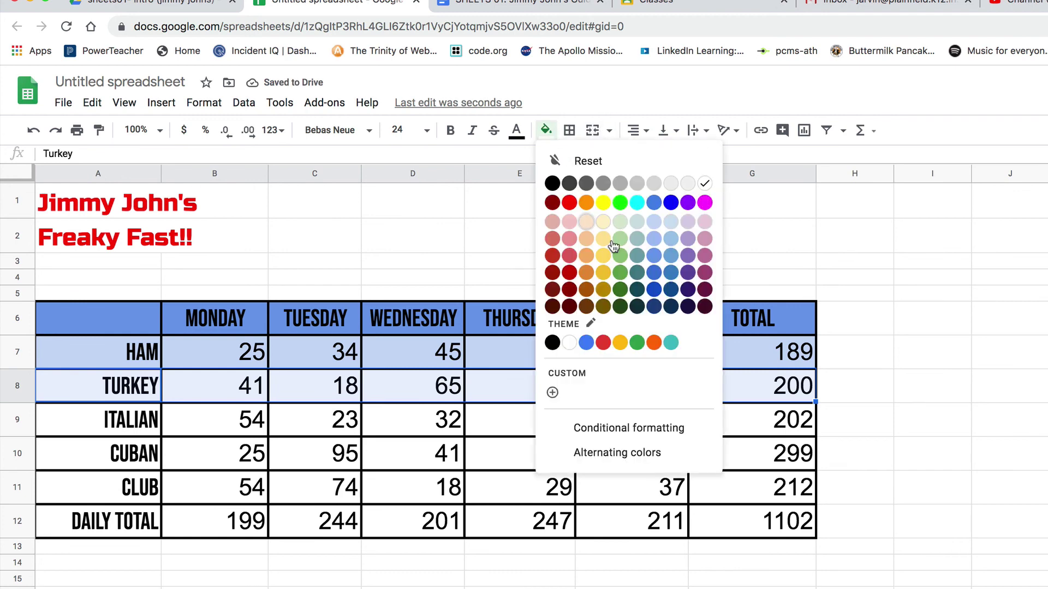
click(653, 257)
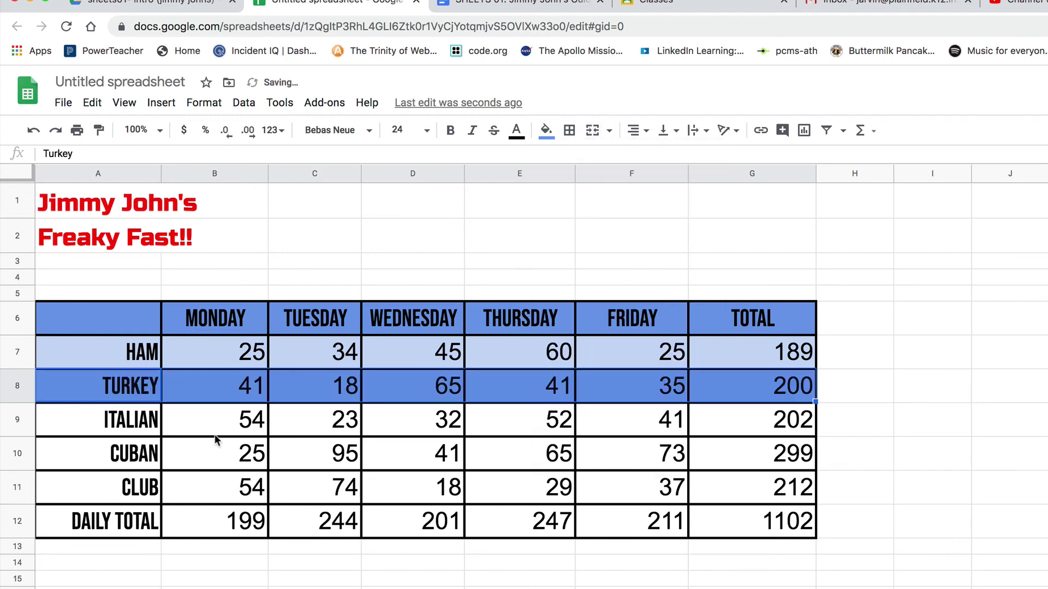
Fill the Italian row light blue and the Cuban row medium blue.
click(103, 429)
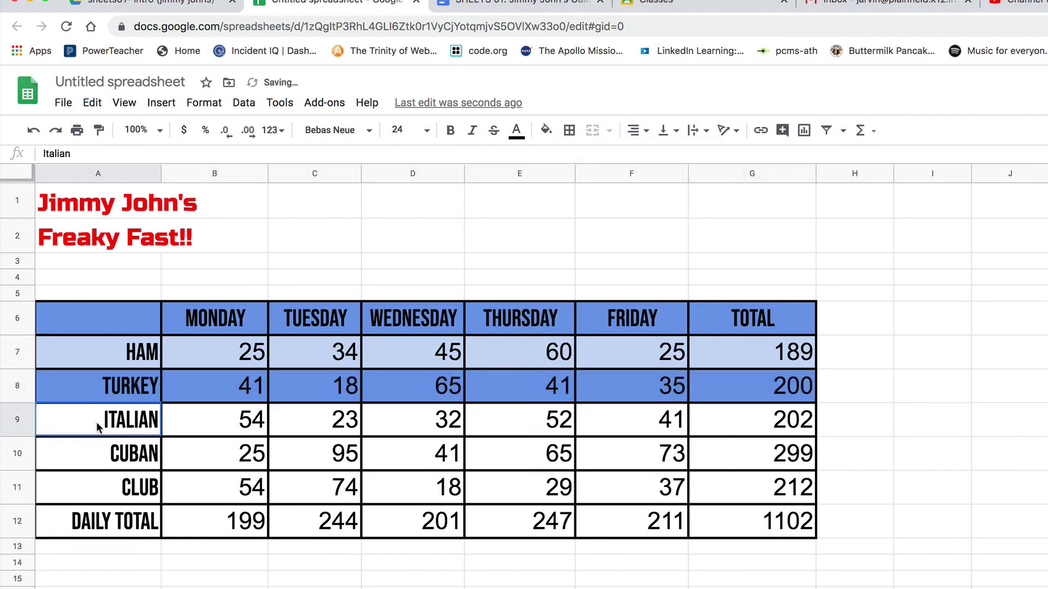
click(77, 450)
drag(74, 424, 727, 408)
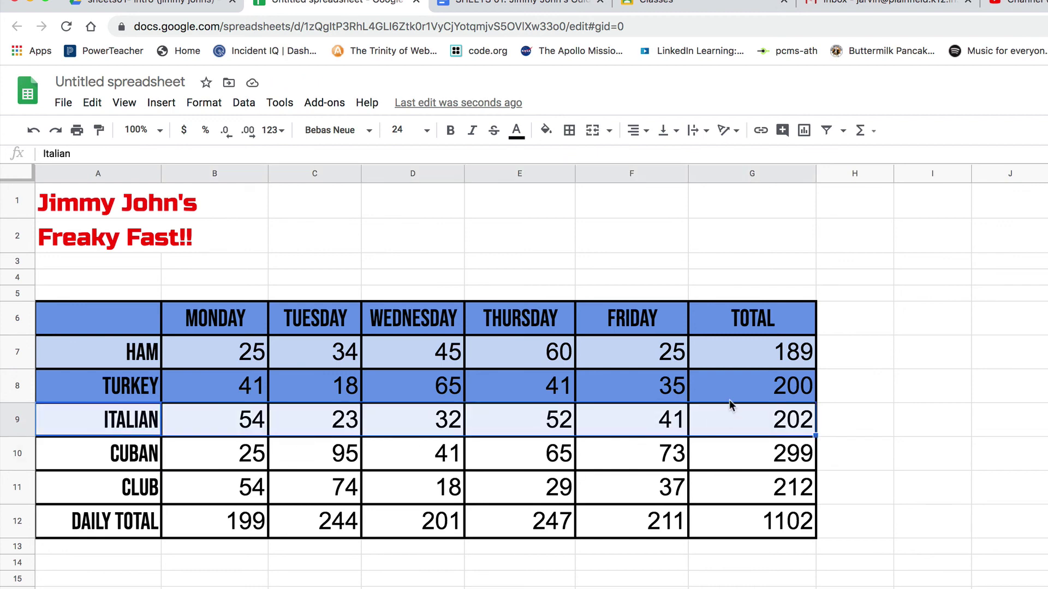
click(552, 134)
click(660, 232)
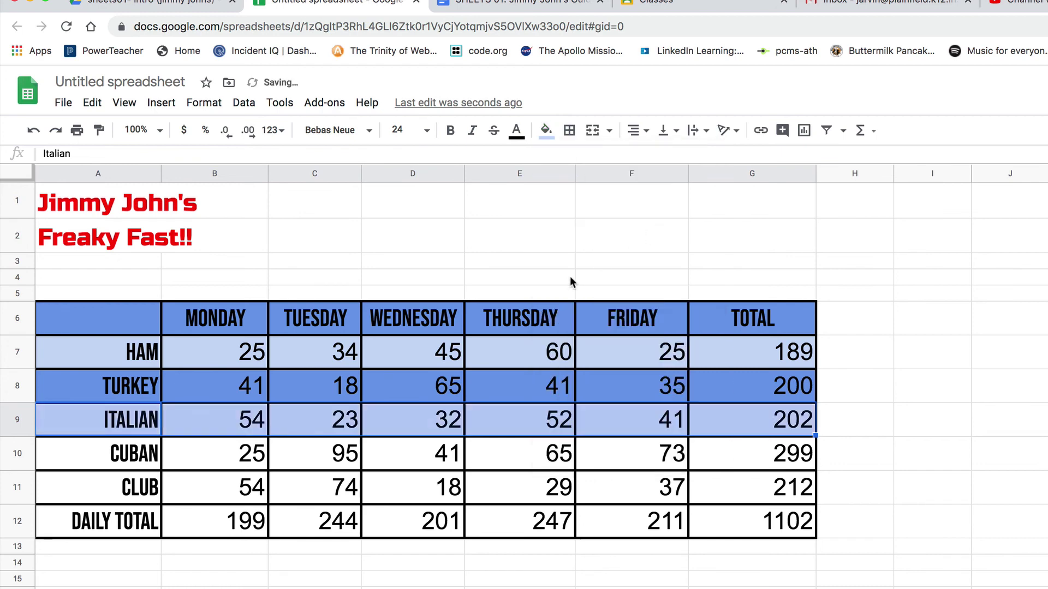
drag(69, 450, 763, 464)
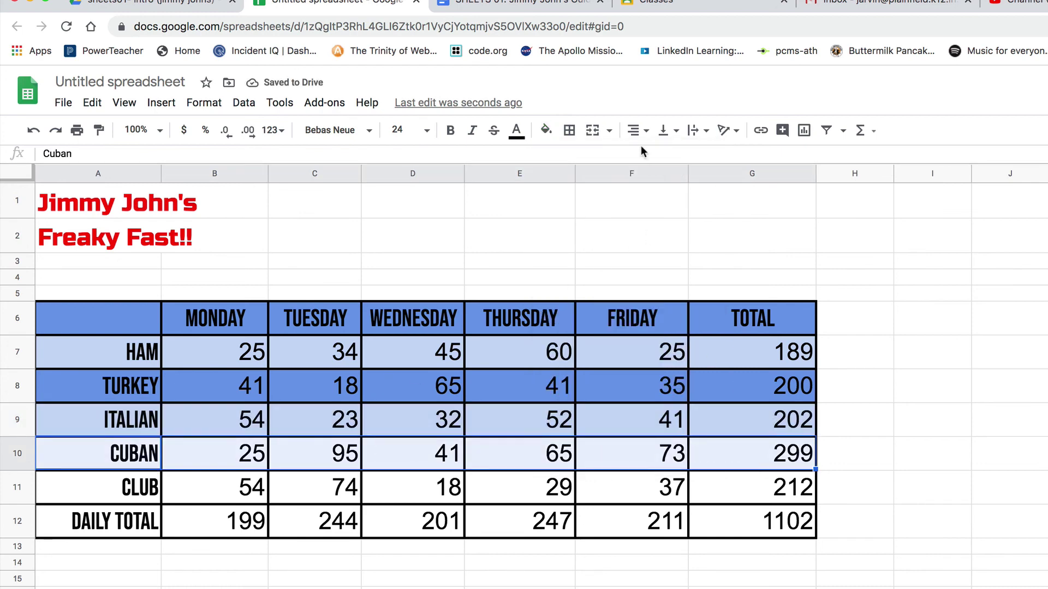
click(546, 131)
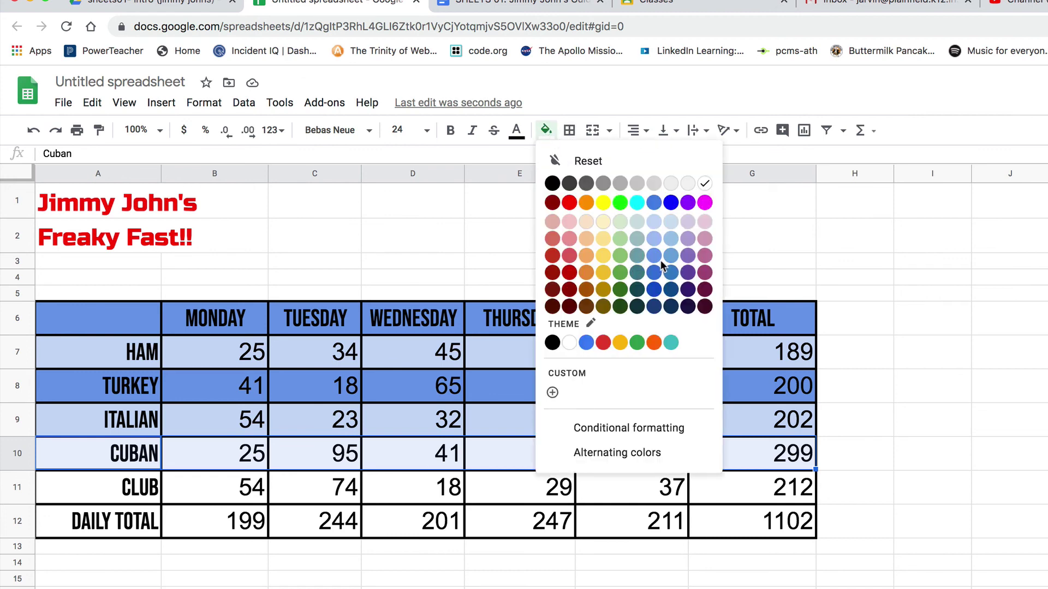
click(654, 272)
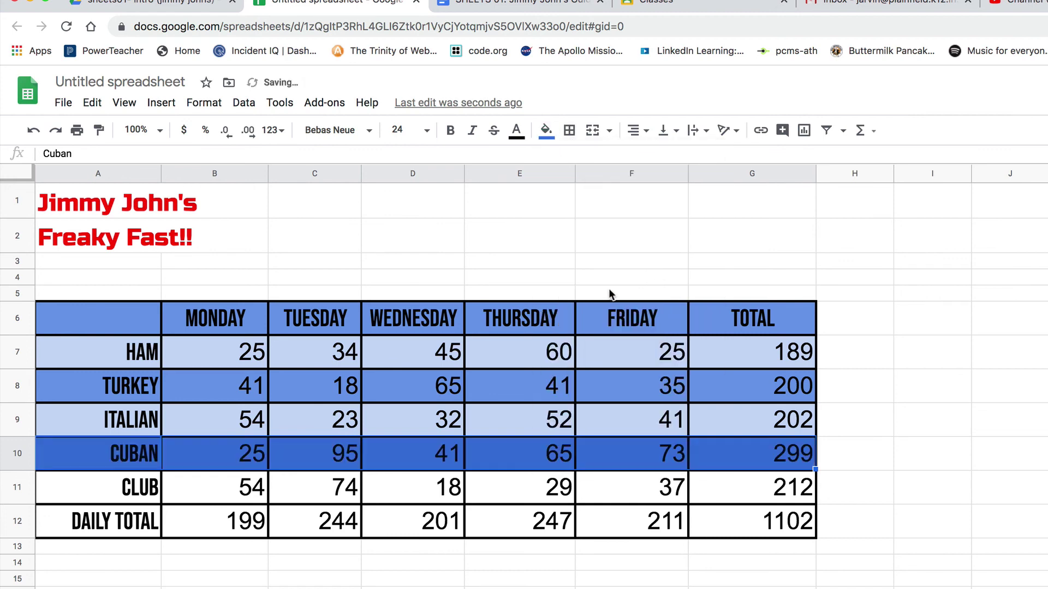
click(552, 134)
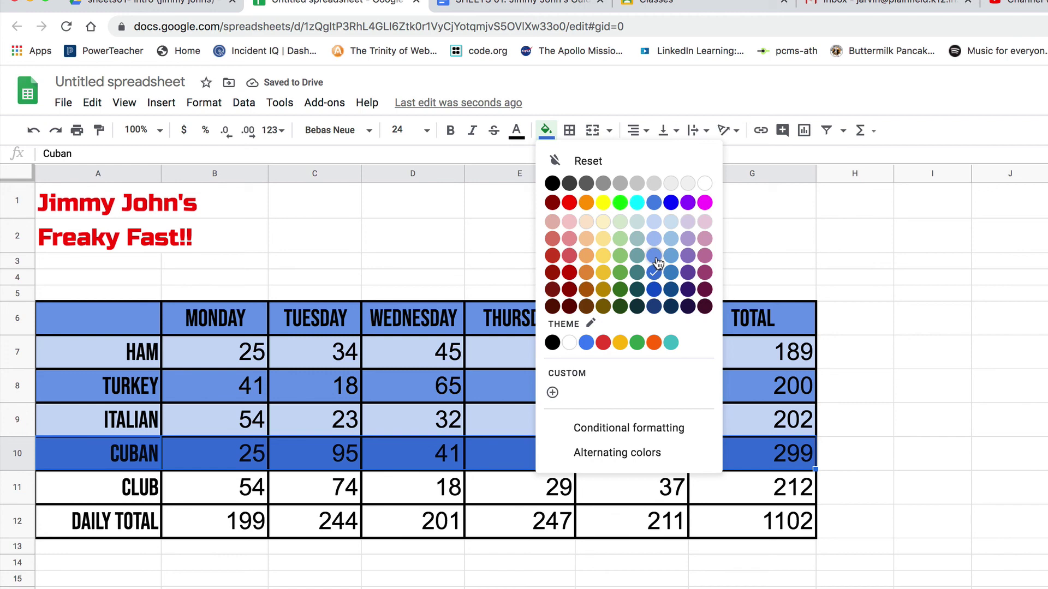
click(654, 256)
Fill the Daily Total row medium blue and the Club row a lighter blue.
click(140, 525)
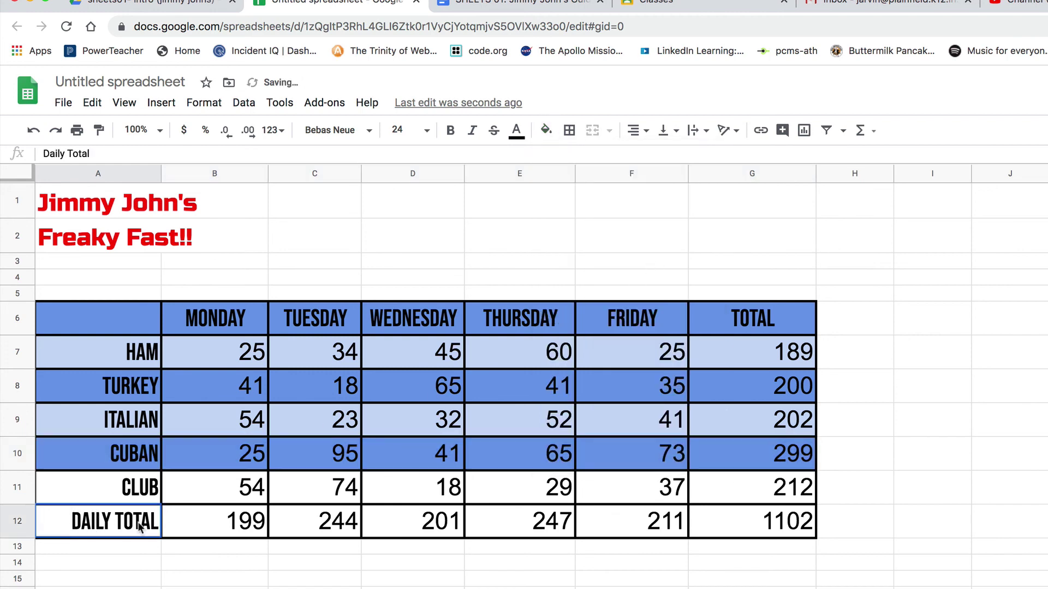
drag(140, 525, 753, 527)
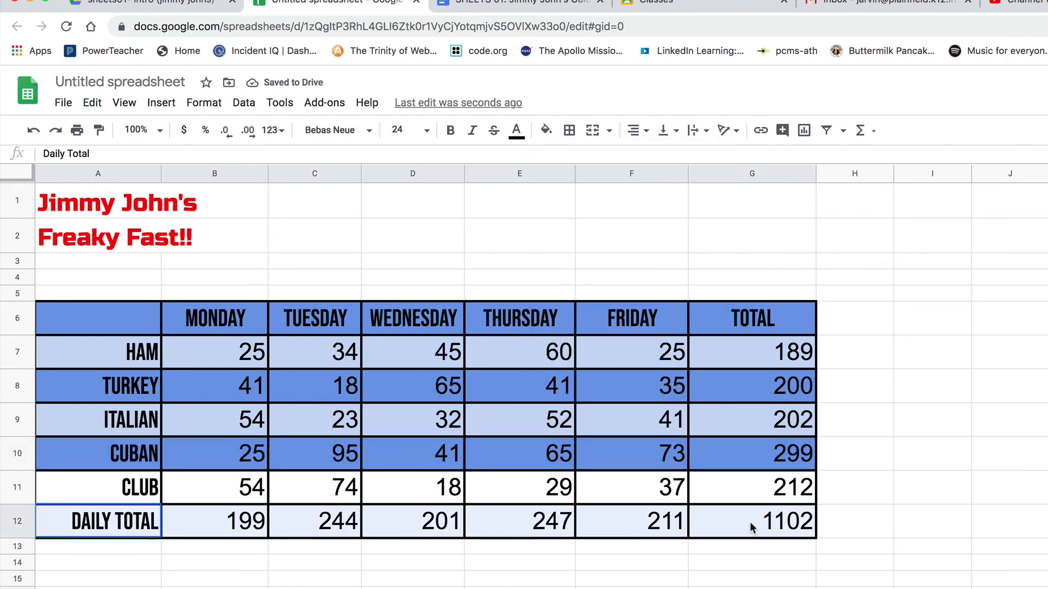
click(553, 139)
click(653, 242)
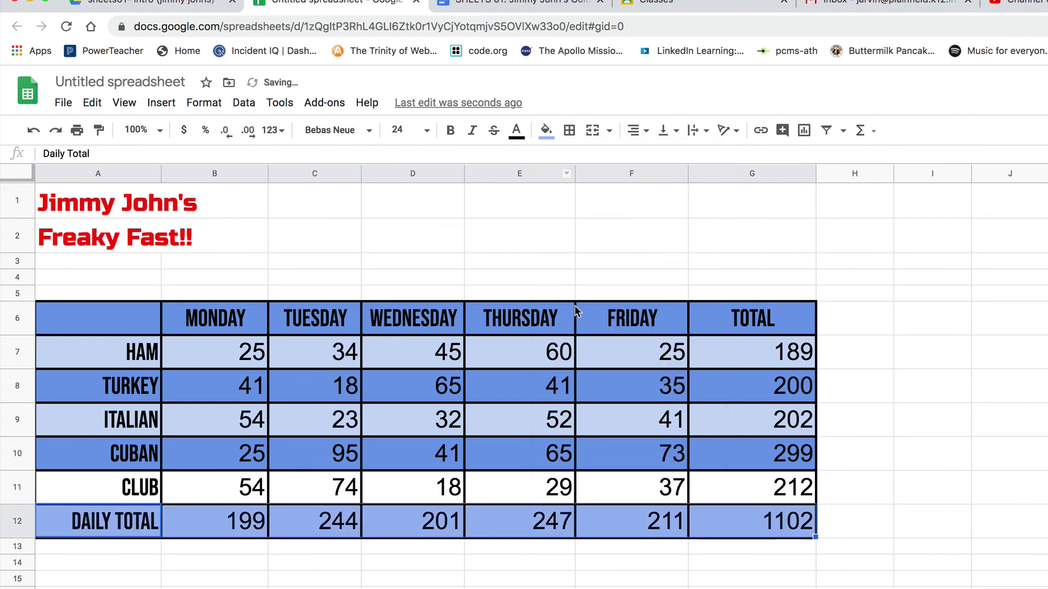
click(546, 130)
click(657, 259)
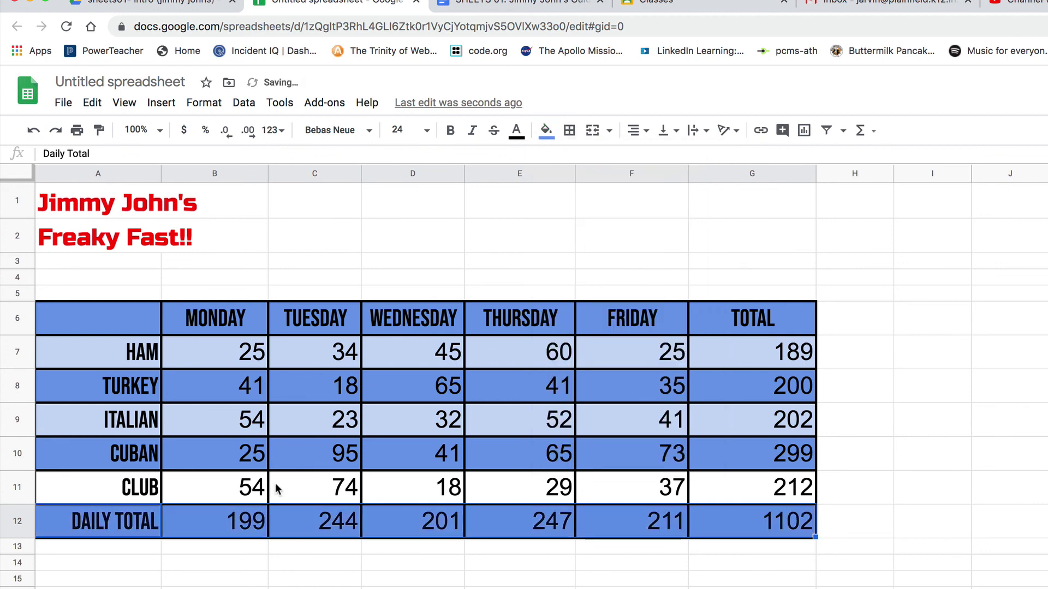
drag(103, 487, 739, 489)
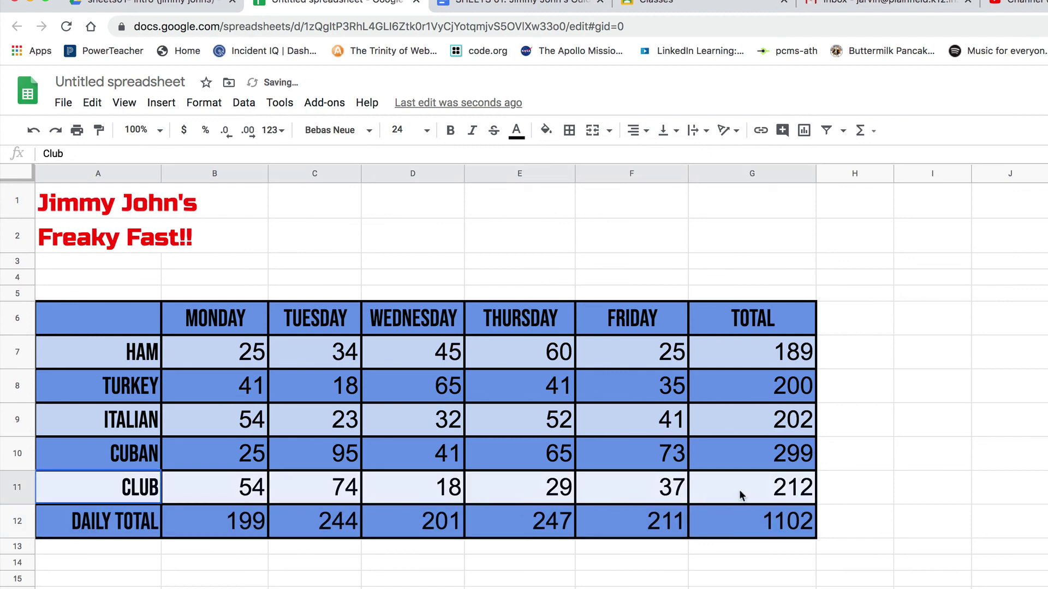
click(546, 130)
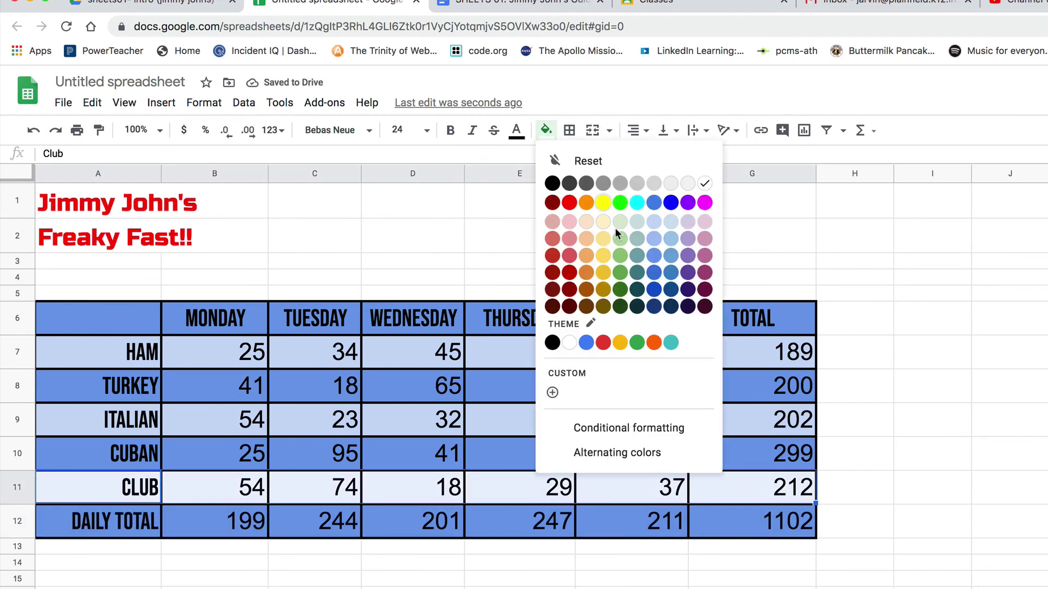
click(670, 239)
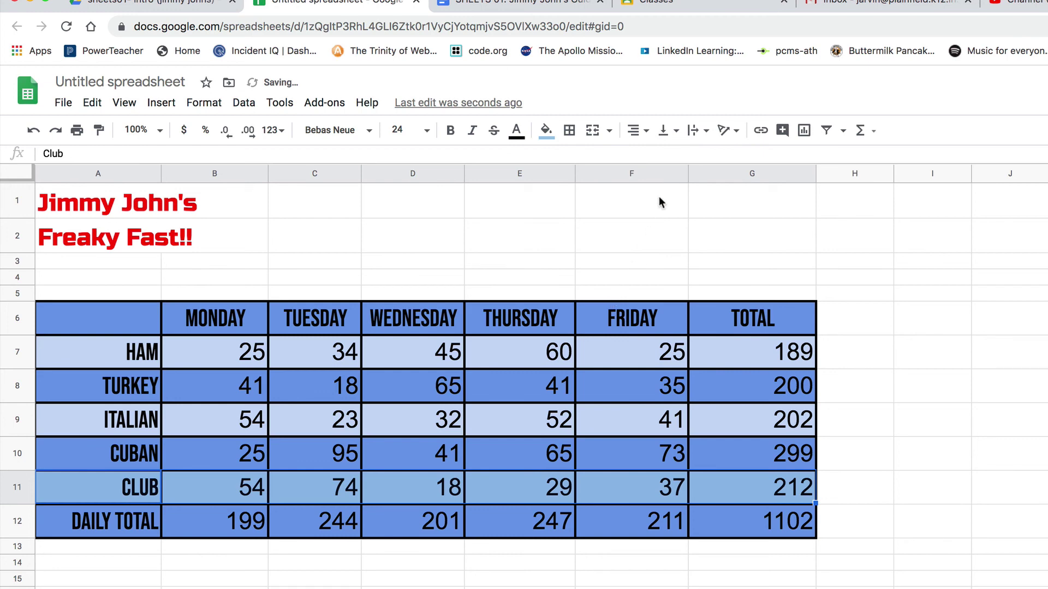
click(546, 130)
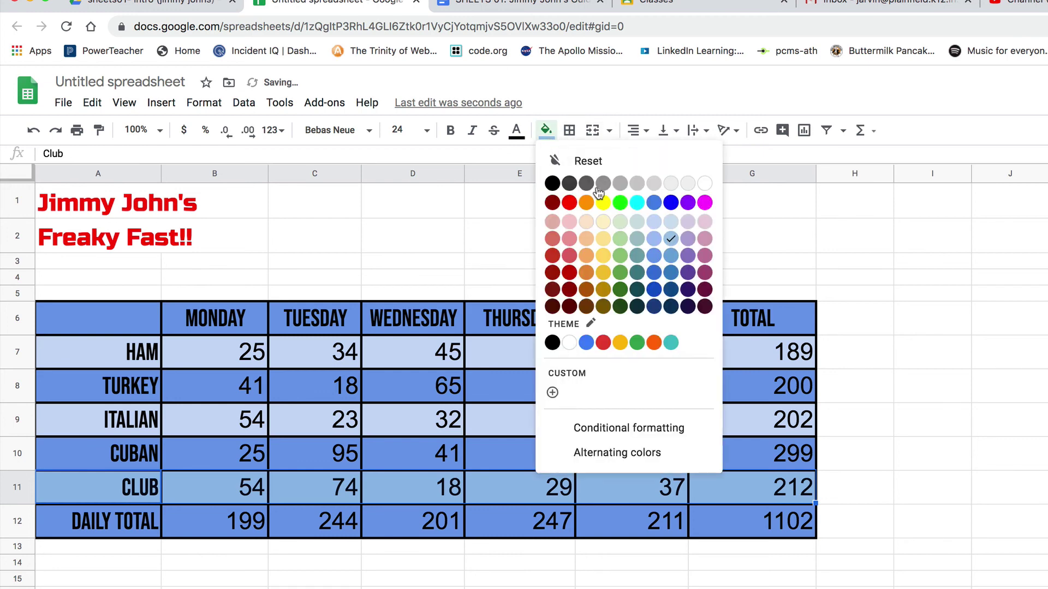
click(671, 222)
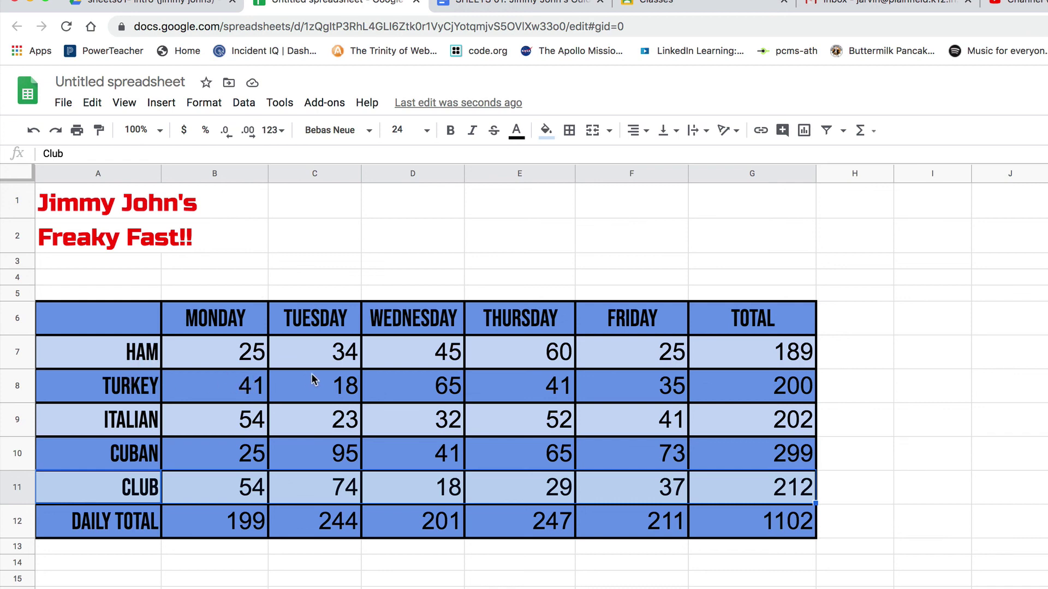
click(235, 328)
drag(542, 326, 646, 323)
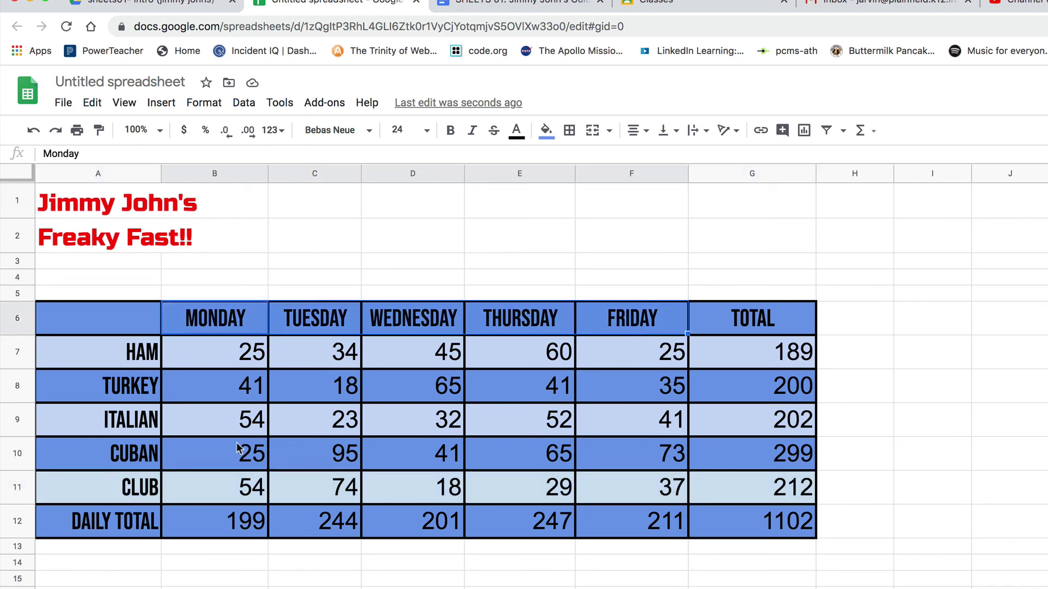
drag(133, 366, 136, 494)
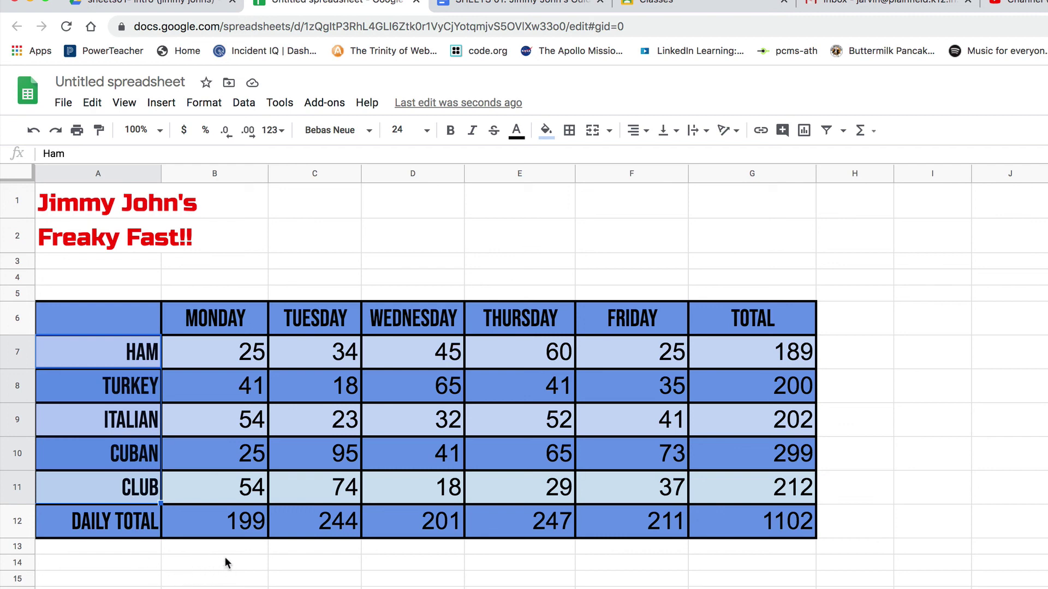
click(230, 528)
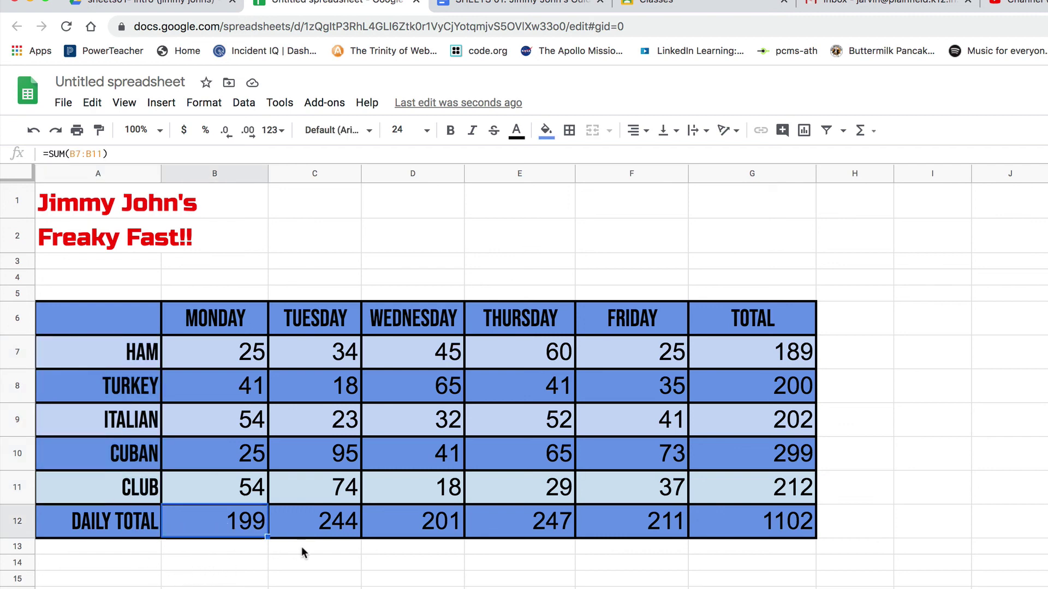
click(796, 354)
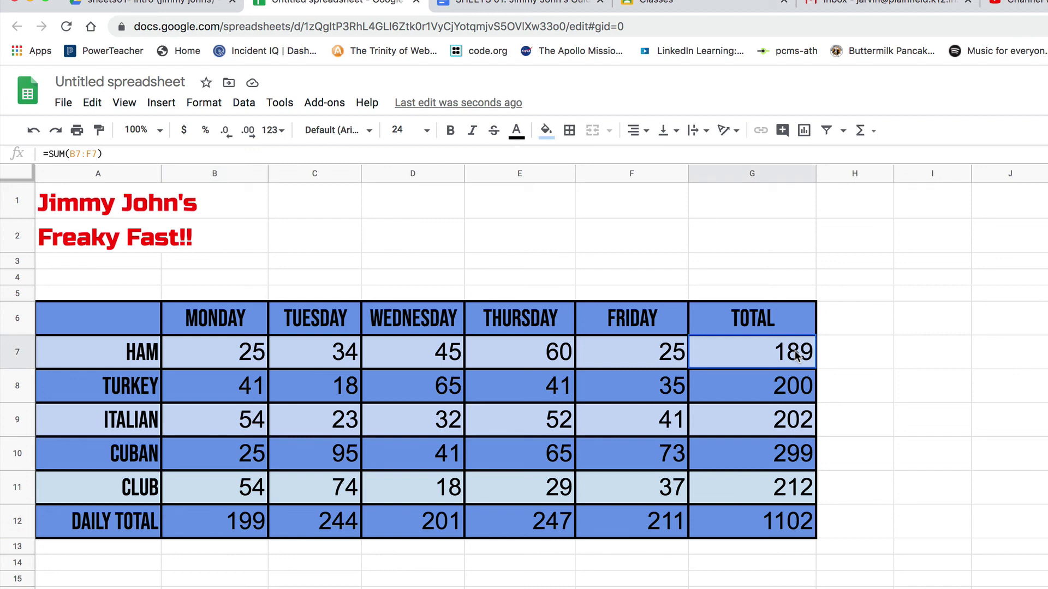
click(139, 215)
click(140, 236)
click(163, 205)
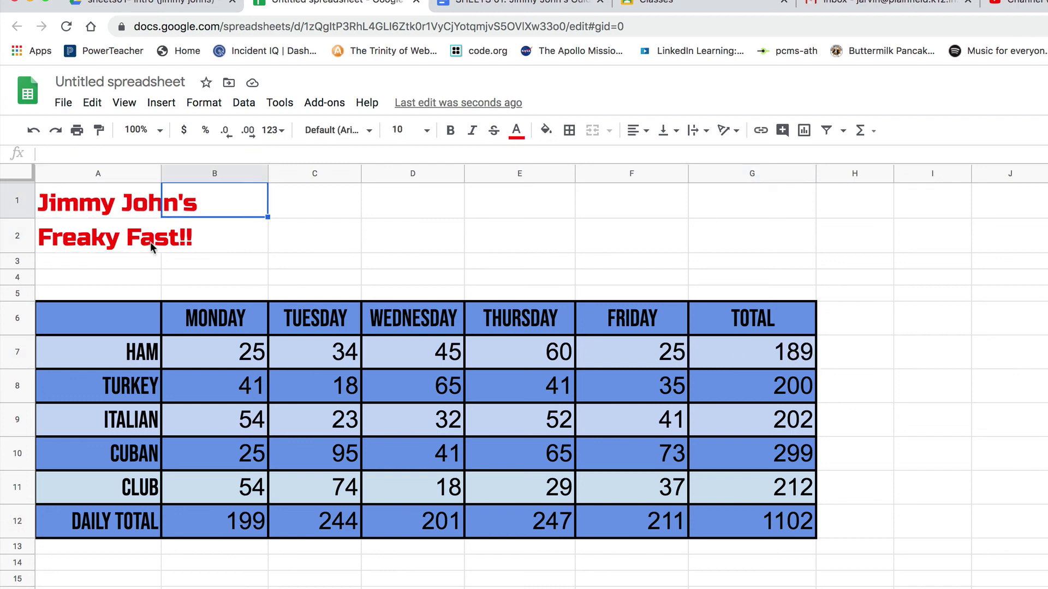
click(149, 242)
click(128, 208)
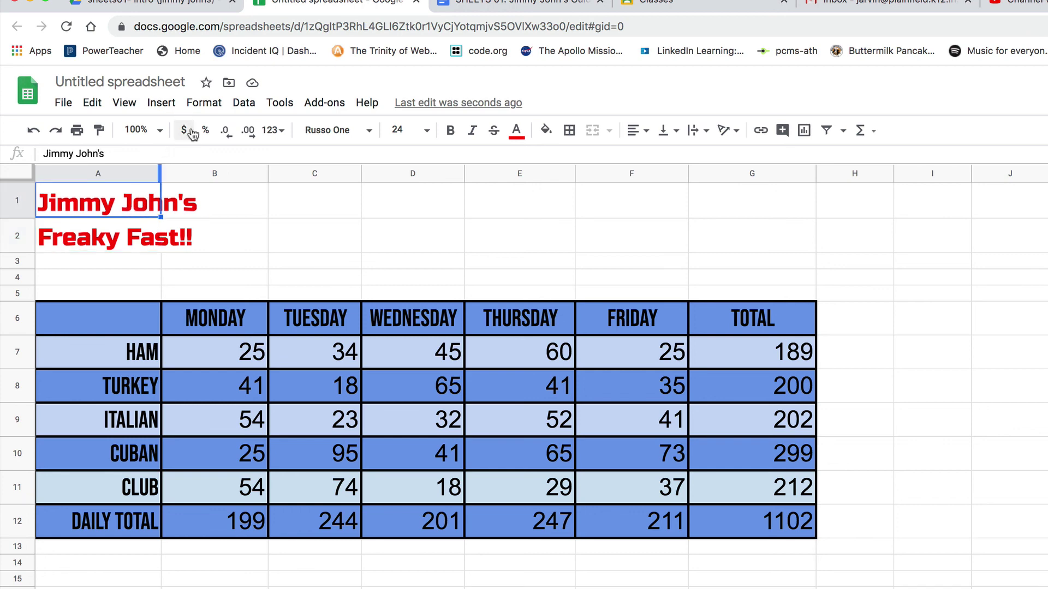
Rename the spreadsheet from Untitled spreadsheet to 'sheets 01'.
click(186, 84)
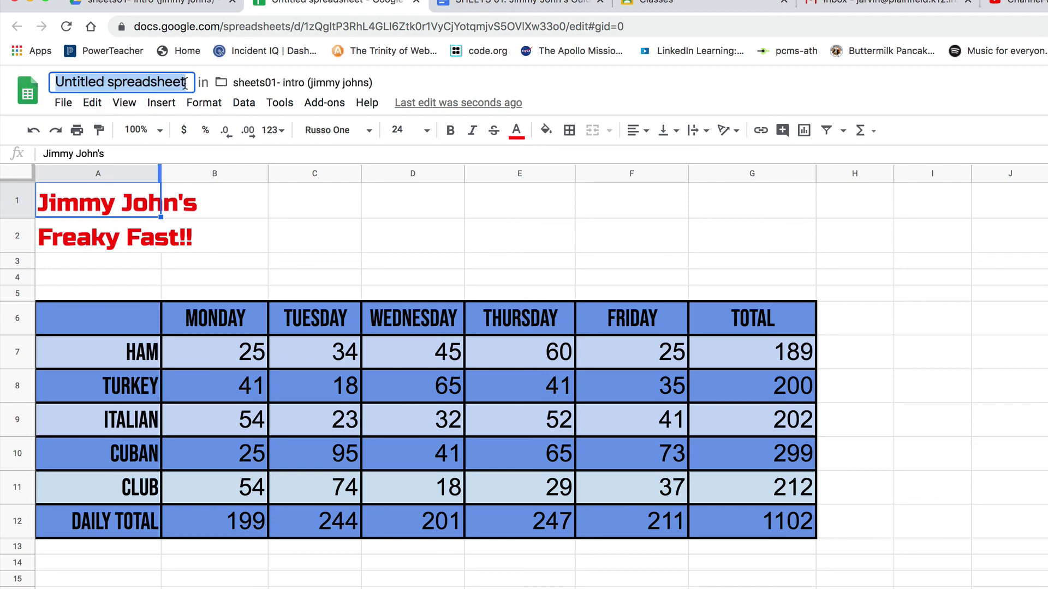
text(sheets 01)
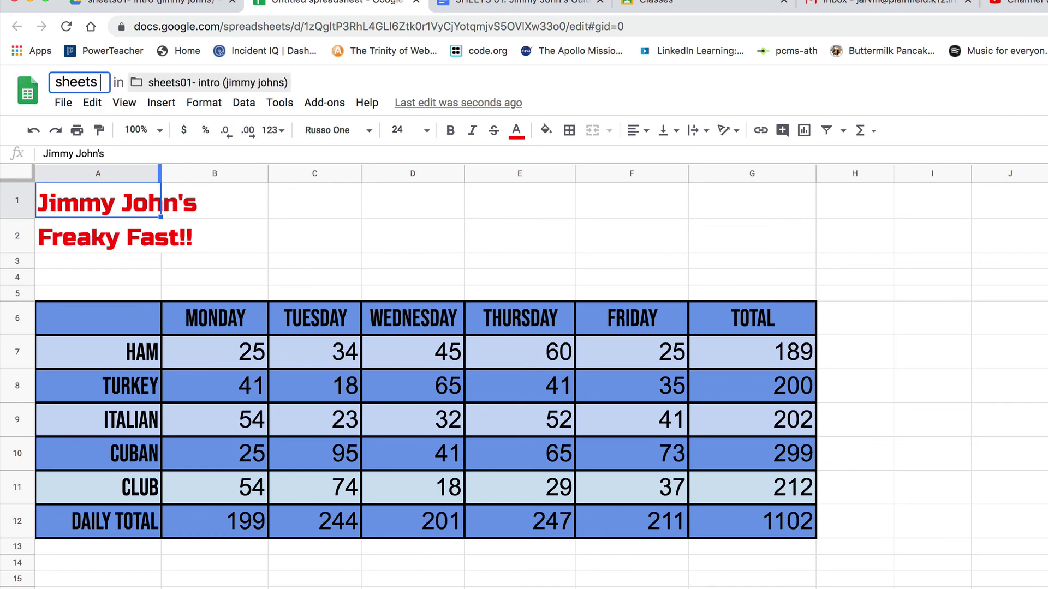
key(Return)
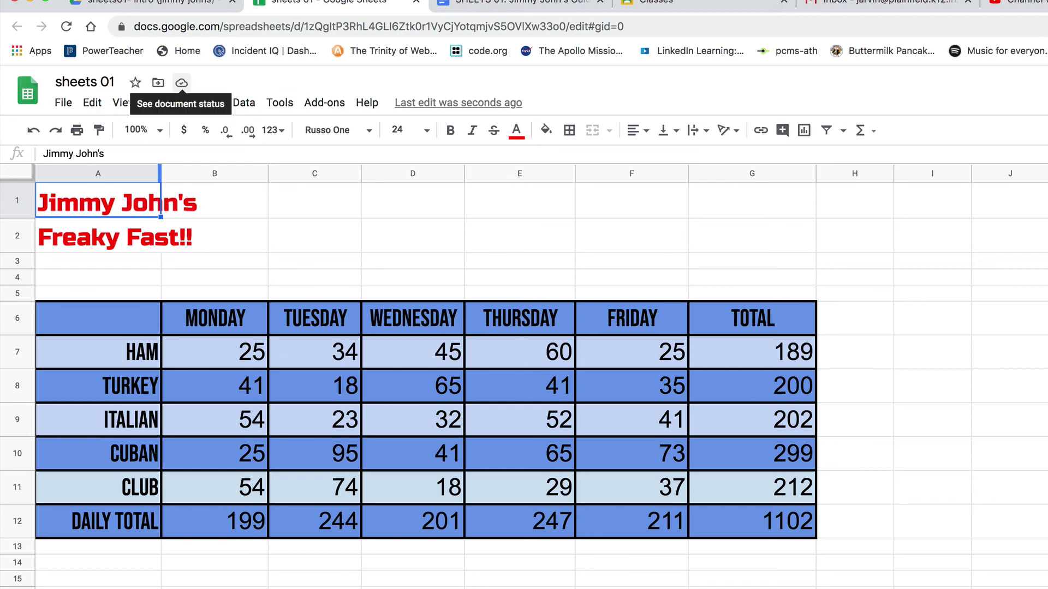